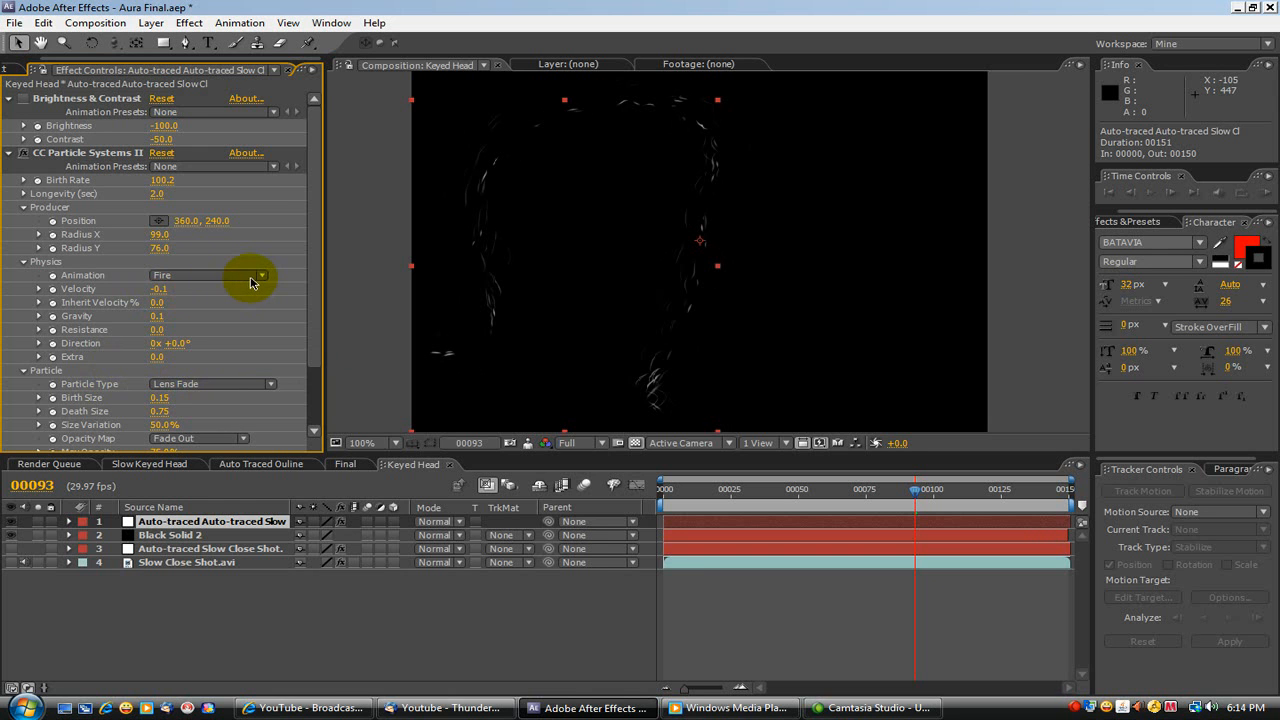
Try the Vortex animation for the particle system's physics and switch it back to Fire.
{"action": "left_click", "coordinate": [248, 278]}
{"action": "left_click", "coordinate": [234, 259]}
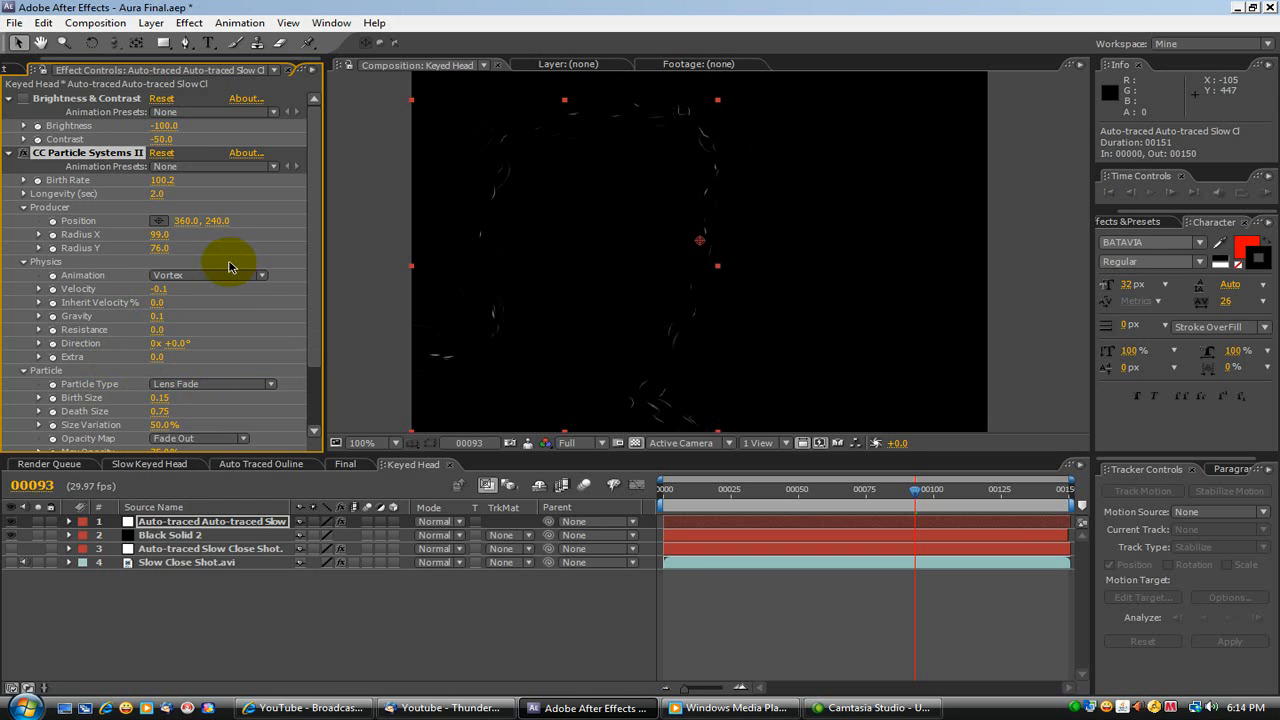
{"action": "left_click", "coordinate": [195, 280]}
{"action": "left_click", "coordinate": [190, 289]}
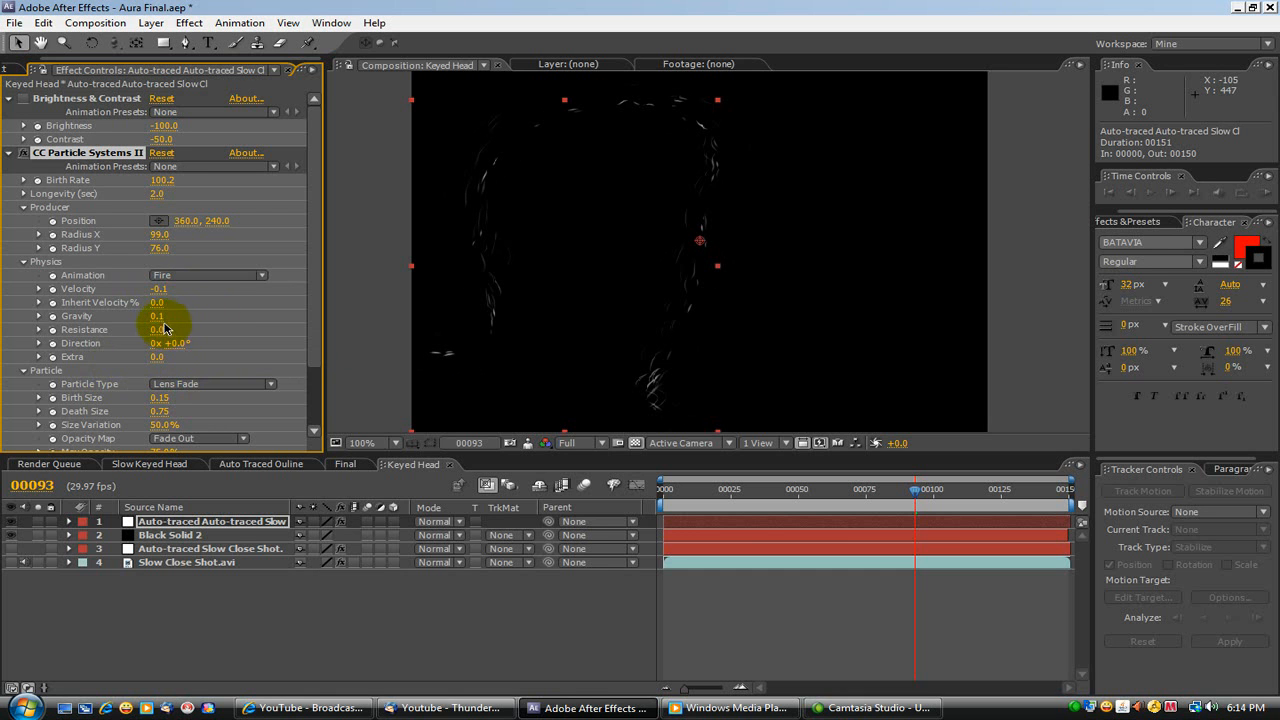
Set the particles' Inherit Velocity to 75% and check the effect at frame 70.
{"action": "left_click_drag", "start_coordinate": [157, 300], "coordinate": [228, 309]}
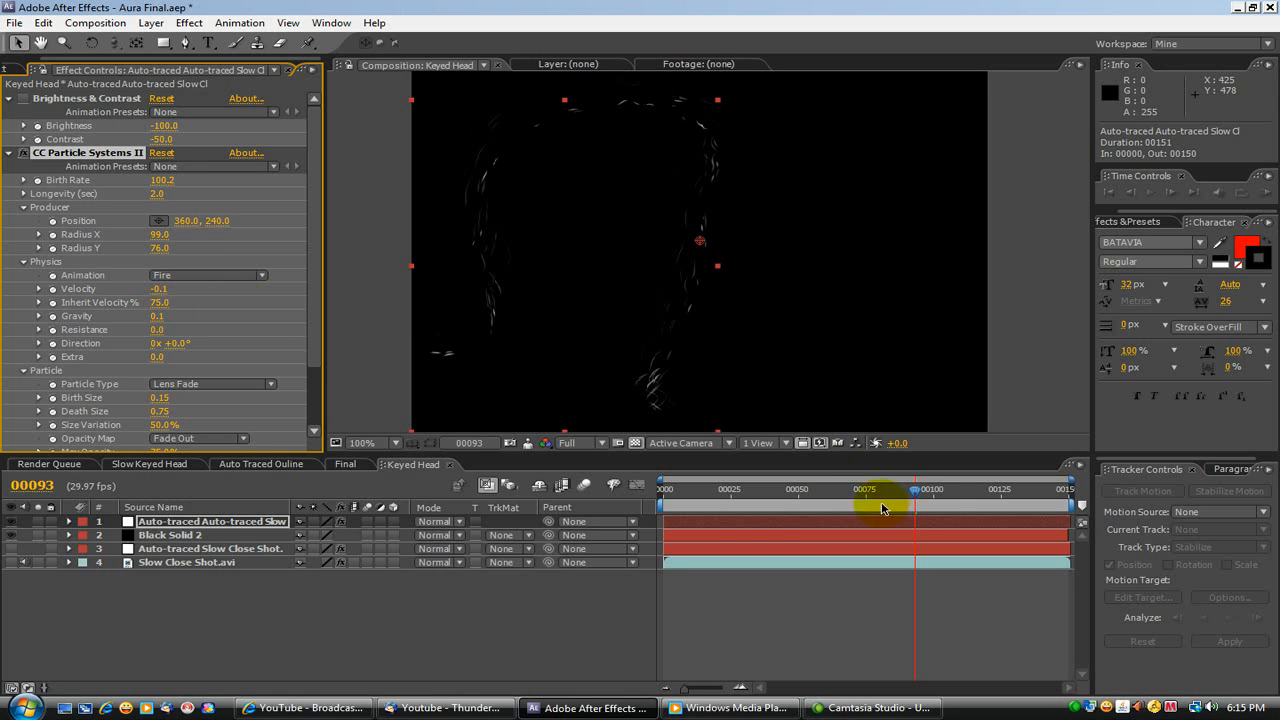
{"action": "left_click_drag", "start_coordinate": [922, 497], "coordinate": [855, 490]}
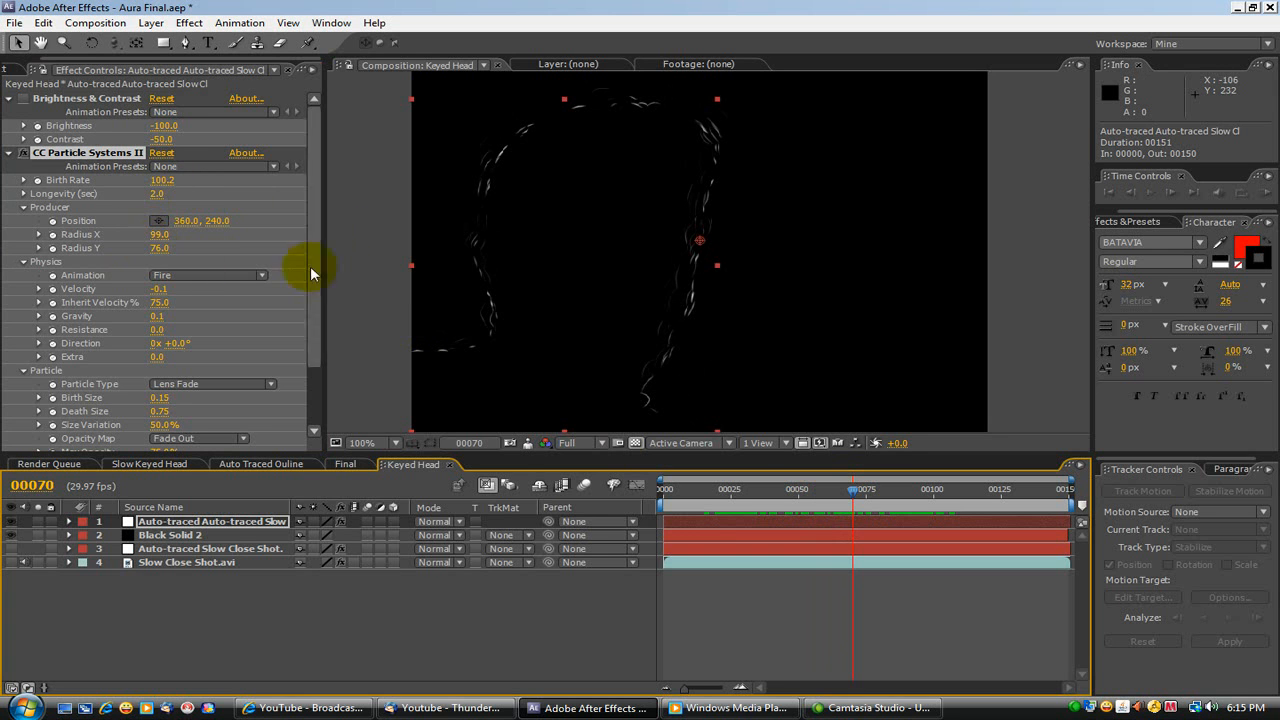
Adjust the particle sizes to a Birth Size of 0.54 and a Death Size of 0.57.
{"action": "left_click", "coordinate": [316, 318]}
{"action": "left_click_drag", "start_coordinate": [316, 318], "coordinate": [314, 391]}
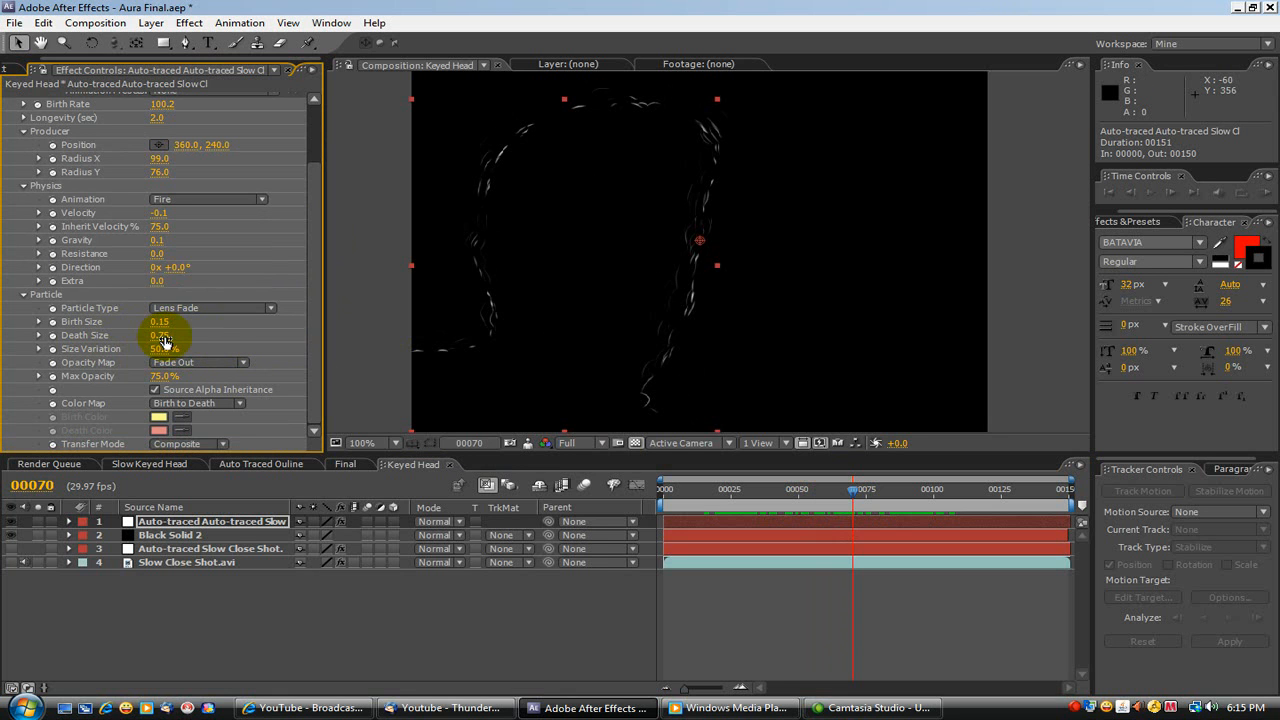
{"action": "left_click_drag", "start_coordinate": [161, 336], "coordinate": [245, 312]}
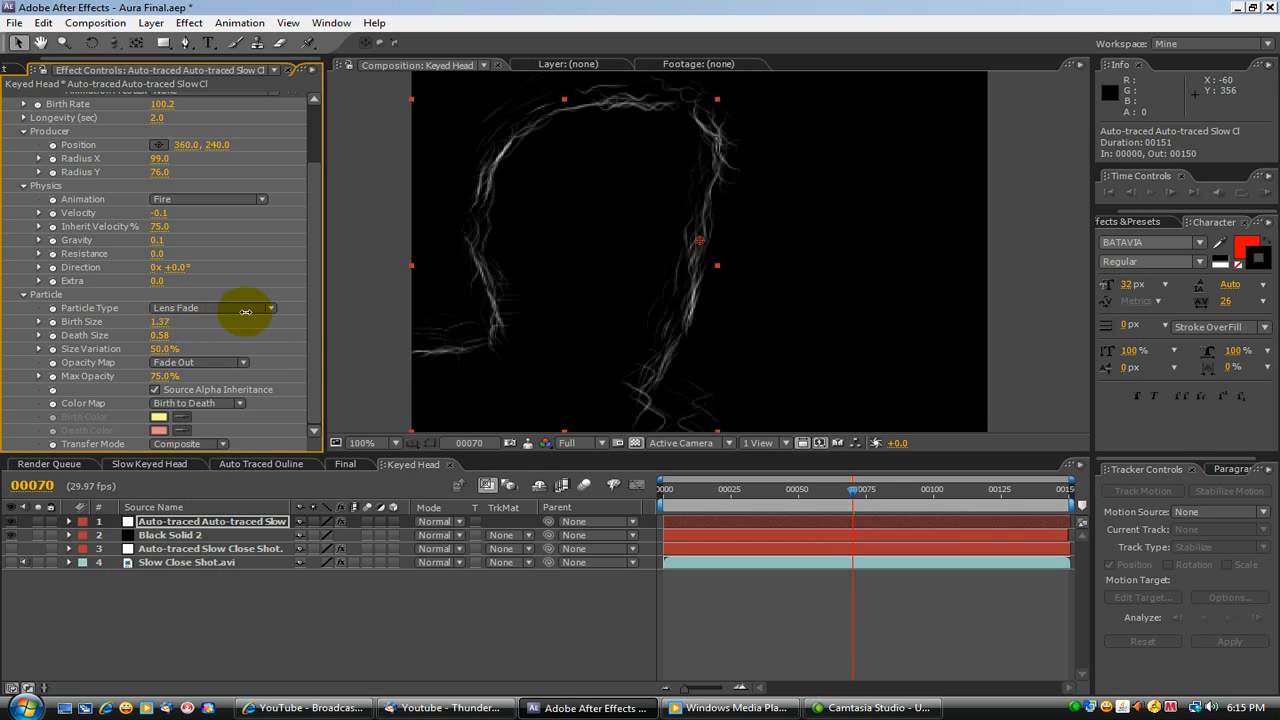
{"action": "left_click_drag", "start_coordinate": [157, 322], "coordinate": [110, 335]}
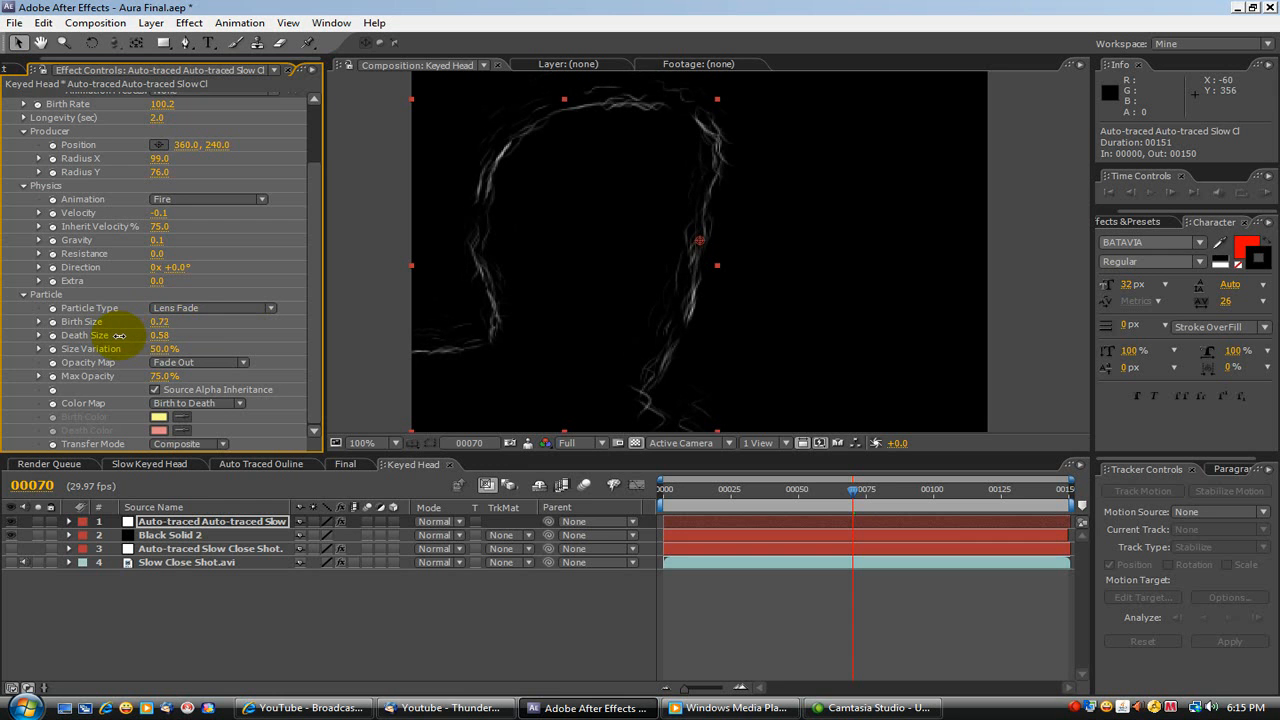
{"action": "mouse_move", "coordinate": [180, 337]}
{"action": "left_mouse_down"}
{"action": "mouse_move", "coordinate": [86, 334]}
{"action": "mouse_move", "coordinate": [205, 338]}
{"action": "mouse_move", "coordinate": [119, 339]}
{"action": "mouse_move", "coordinate": [158, 346]}
{"action": "left_mouse_up"}
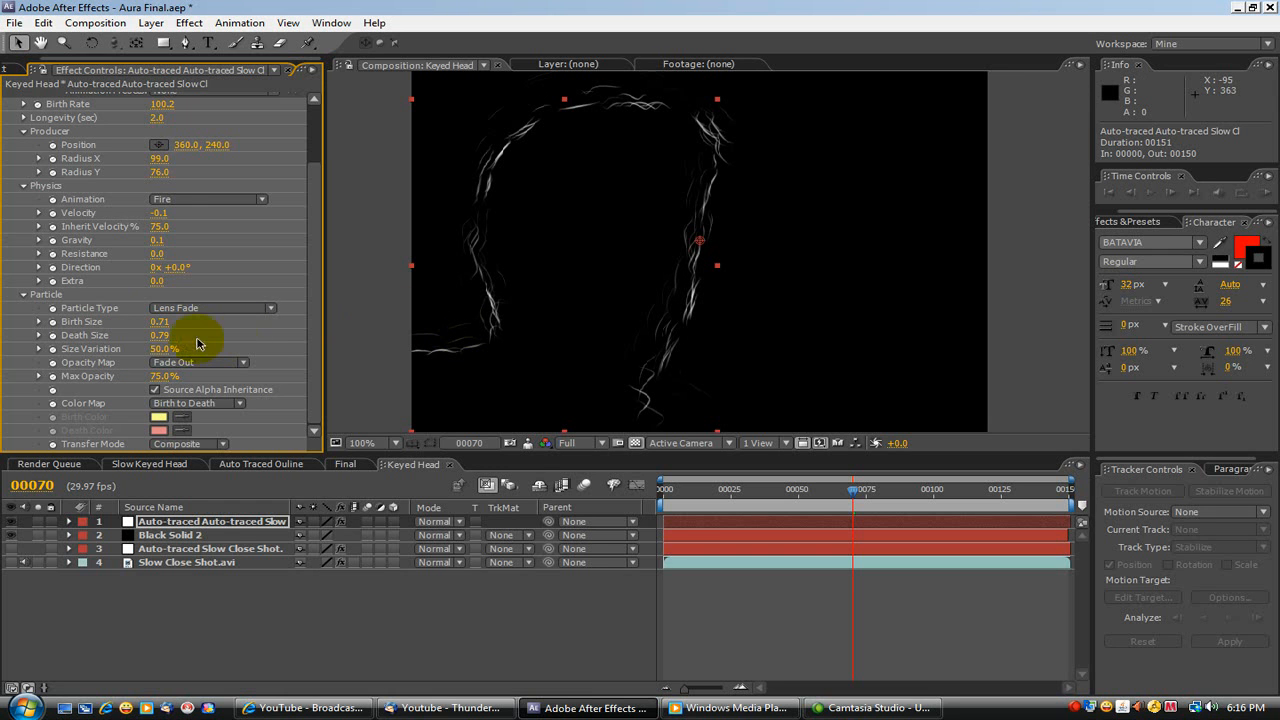
{"action": "left_click_drag", "start_coordinate": [134, 347], "coordinate": [170, 349]}
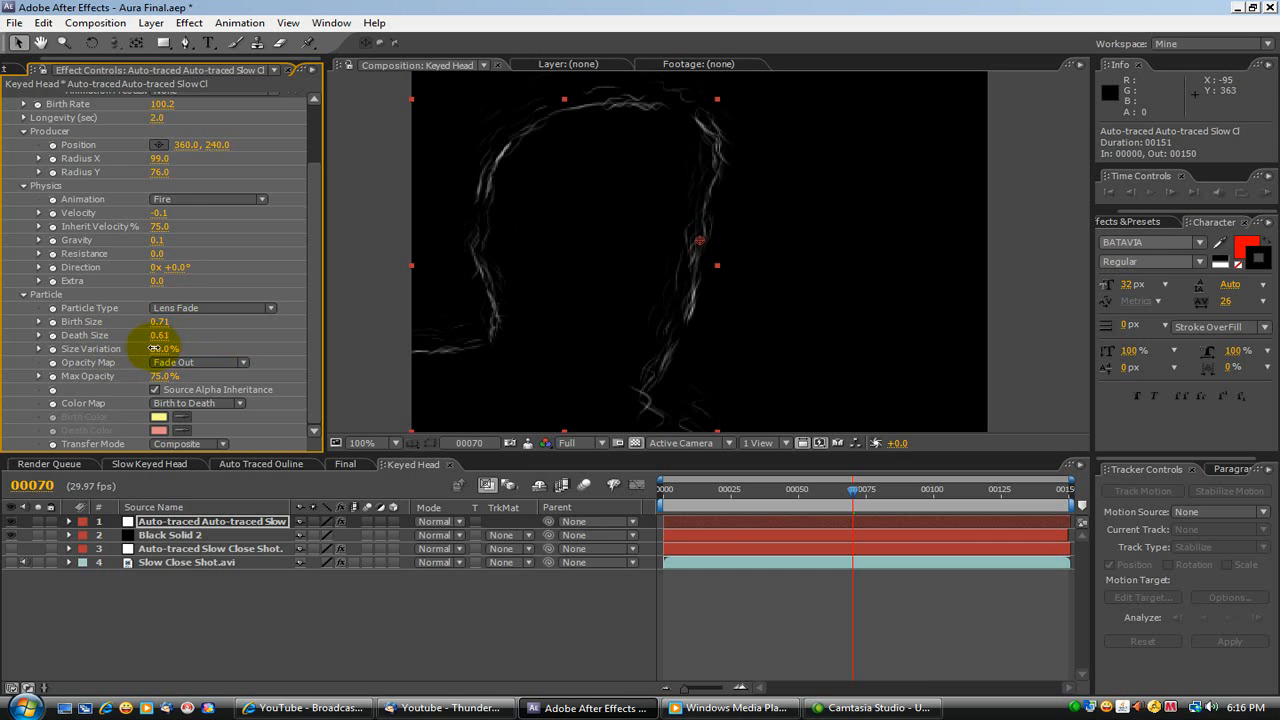
{"action": "left_click_drag", "start_coordinate": [153, 349], "coordinate": [153, 349]}
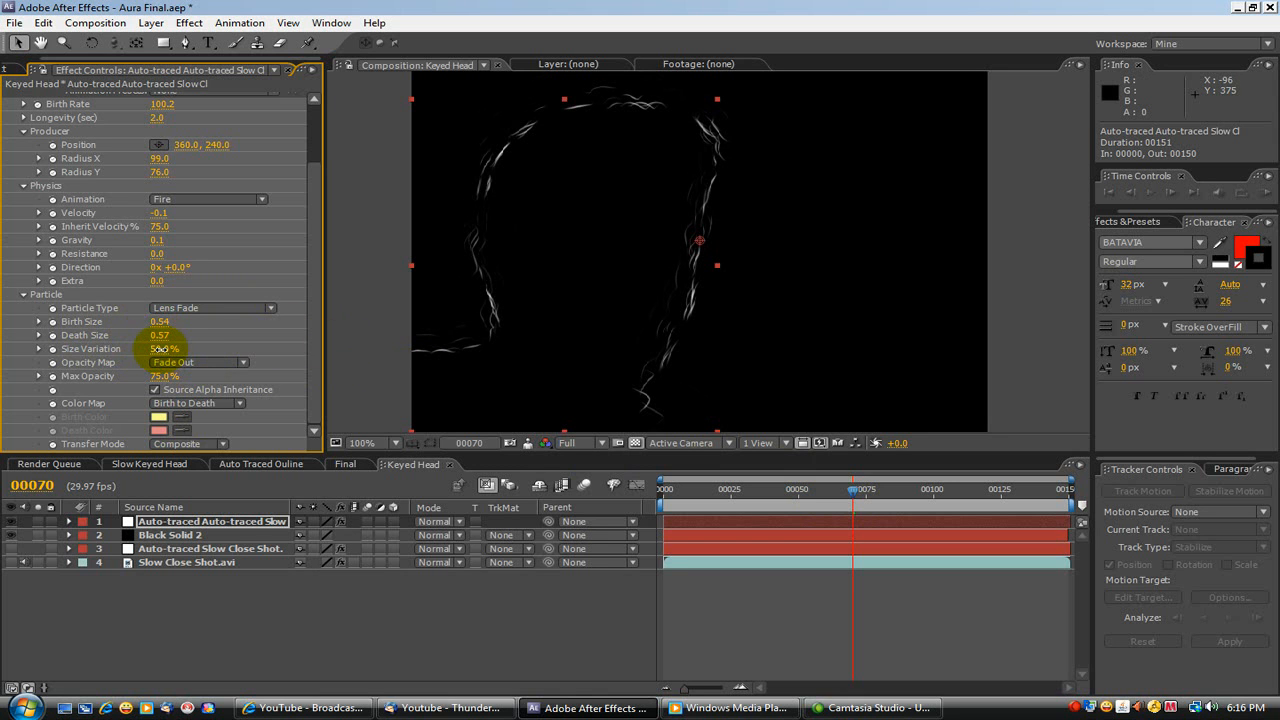
Set the particles' Size Variation to 20% and check the outline at frame 57.
{"action": "left_click_drag", "start_coordinate": [160, 348], "coordinate": [337, 354]}
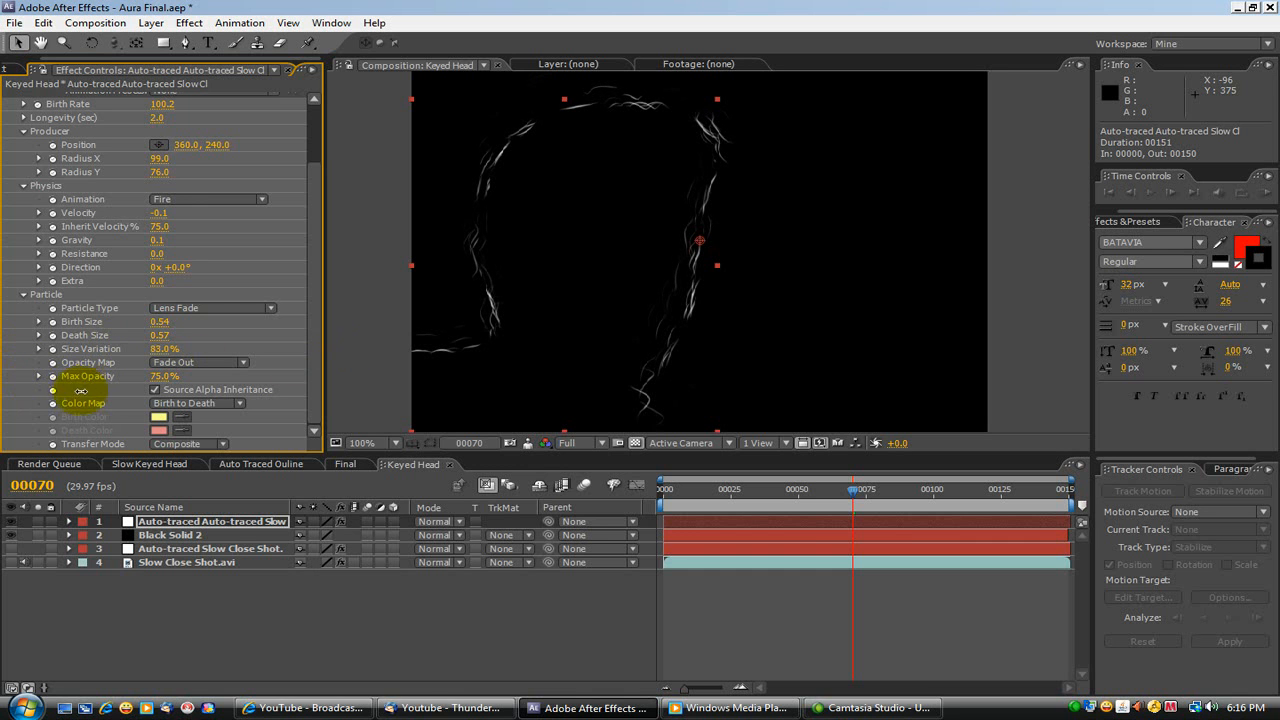
{"action": "left_click_drag", "start_coordinate": [85, 389], "coordinate": [71, 397]}
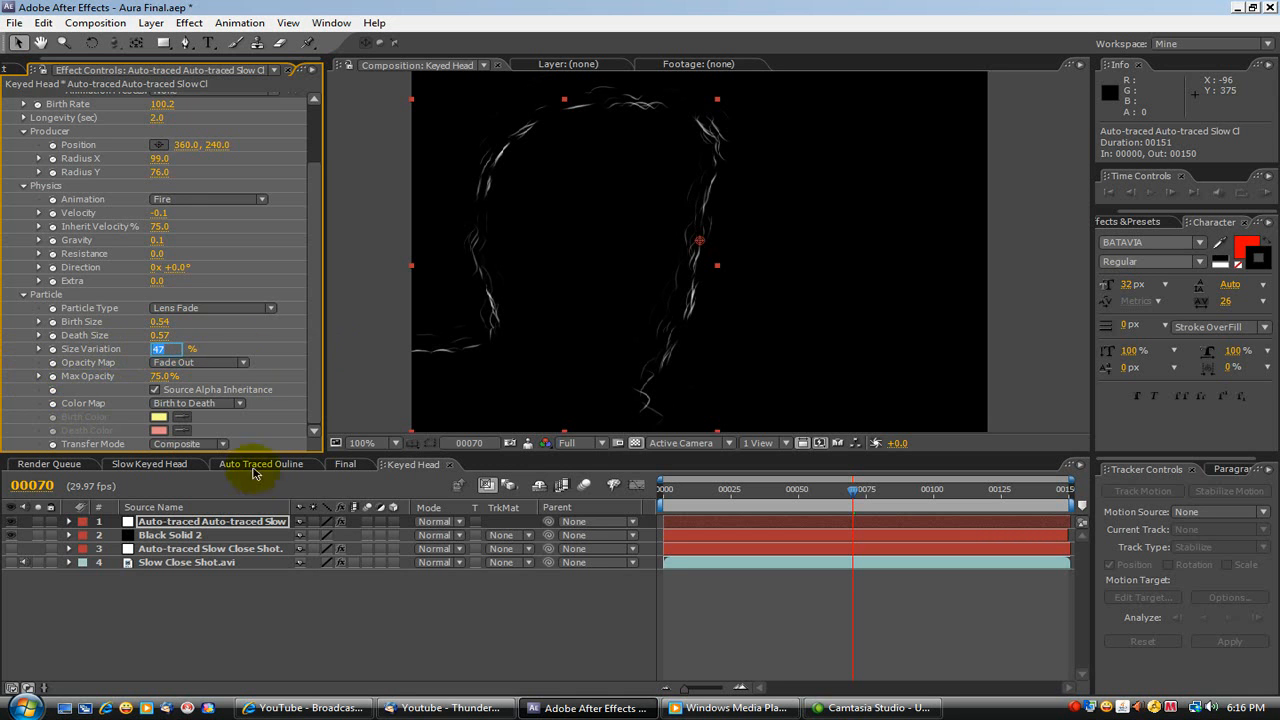
{"action": "left_click", "coordinate": [232, 350]}
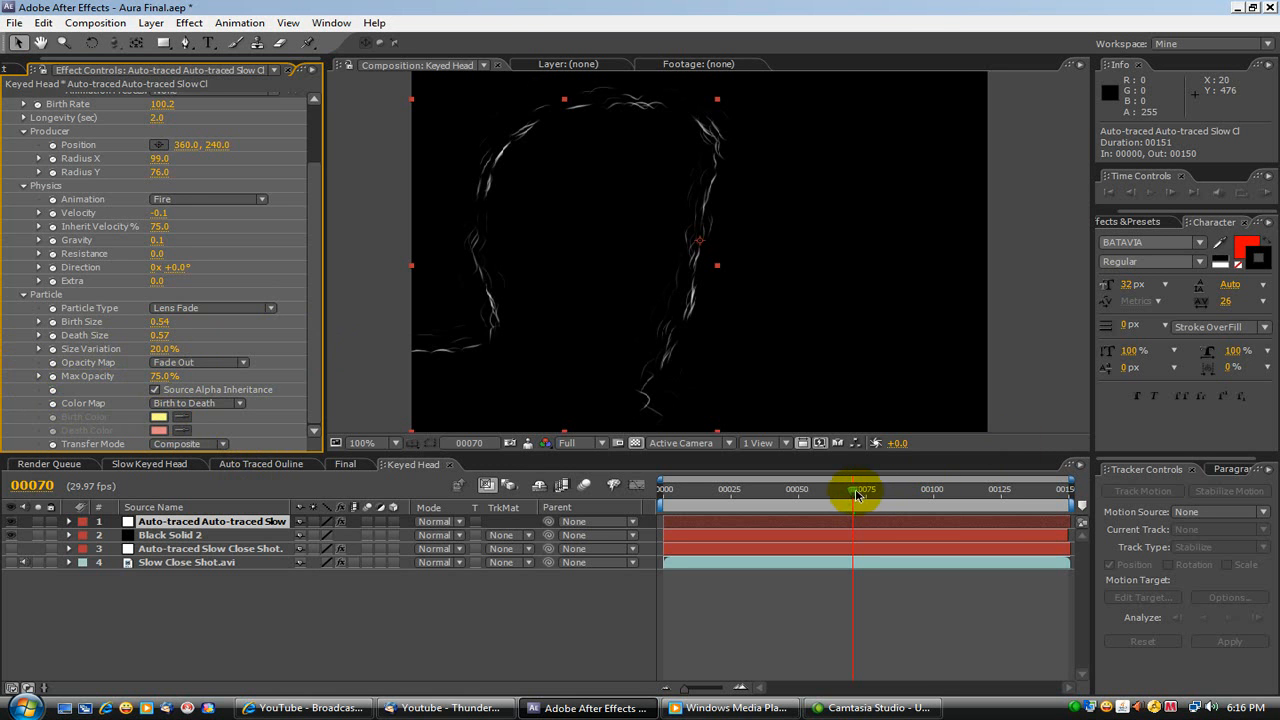
{"action": "left_click_drag", "start_coordinate": [860, 493], "coordinate": [818, 490]}
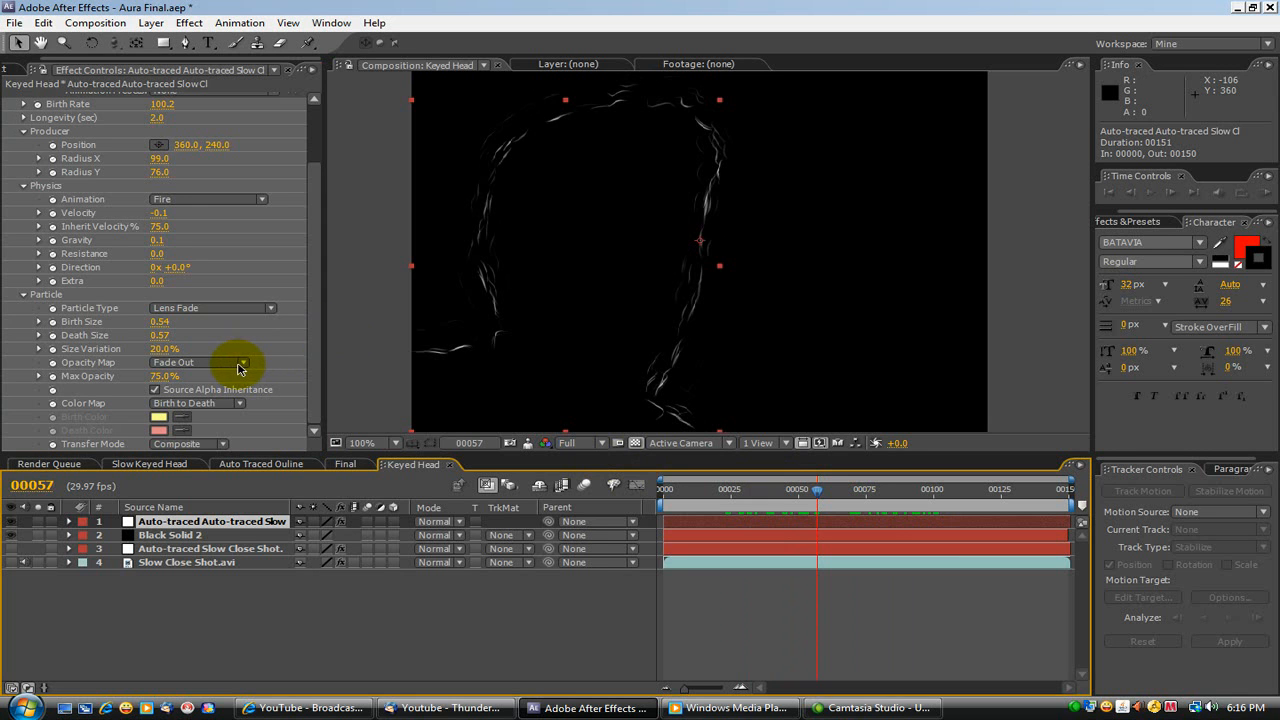
Try Longevity values of 2.5 and 2.3 seconds, restore 2.0, and check the particles at frame 83.
{"action": "scroll", "coordinate": [94, 363], "scroll_direction": "up", "scroll_amount": 3}
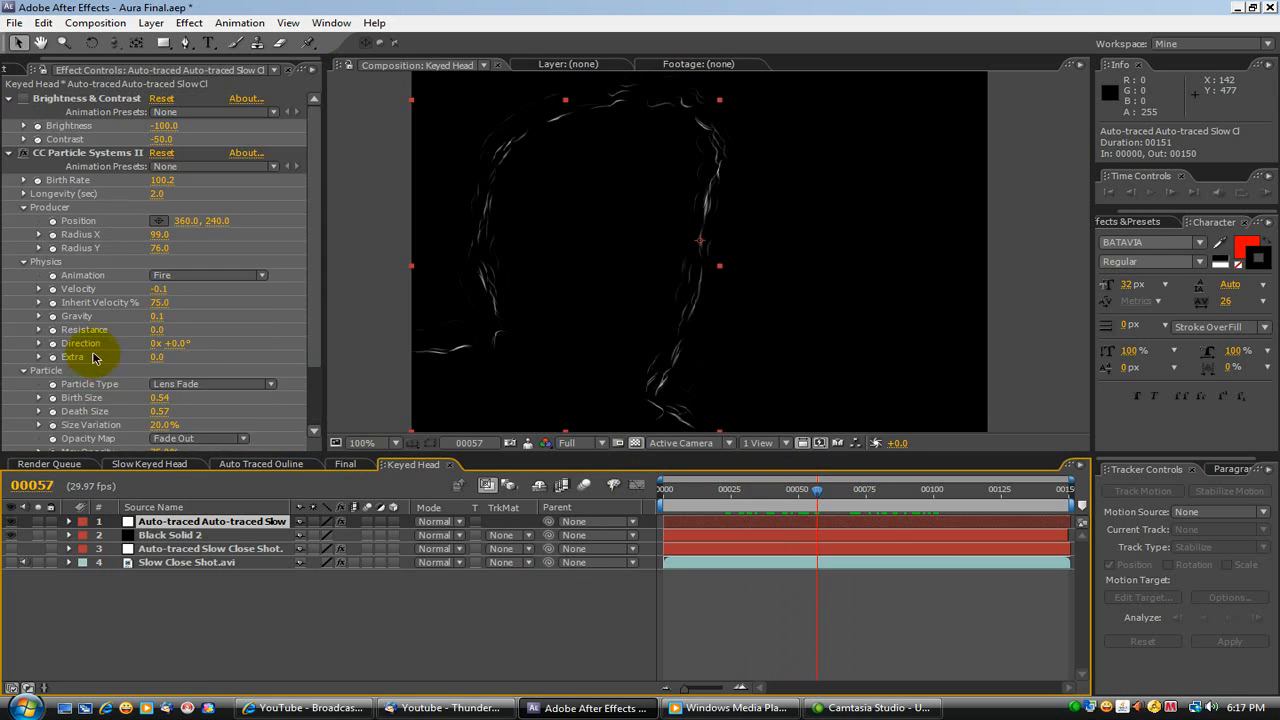
{"action": "left_click_drag", "start_coordinate": [161, 196], "coordinate": [191, 203]}
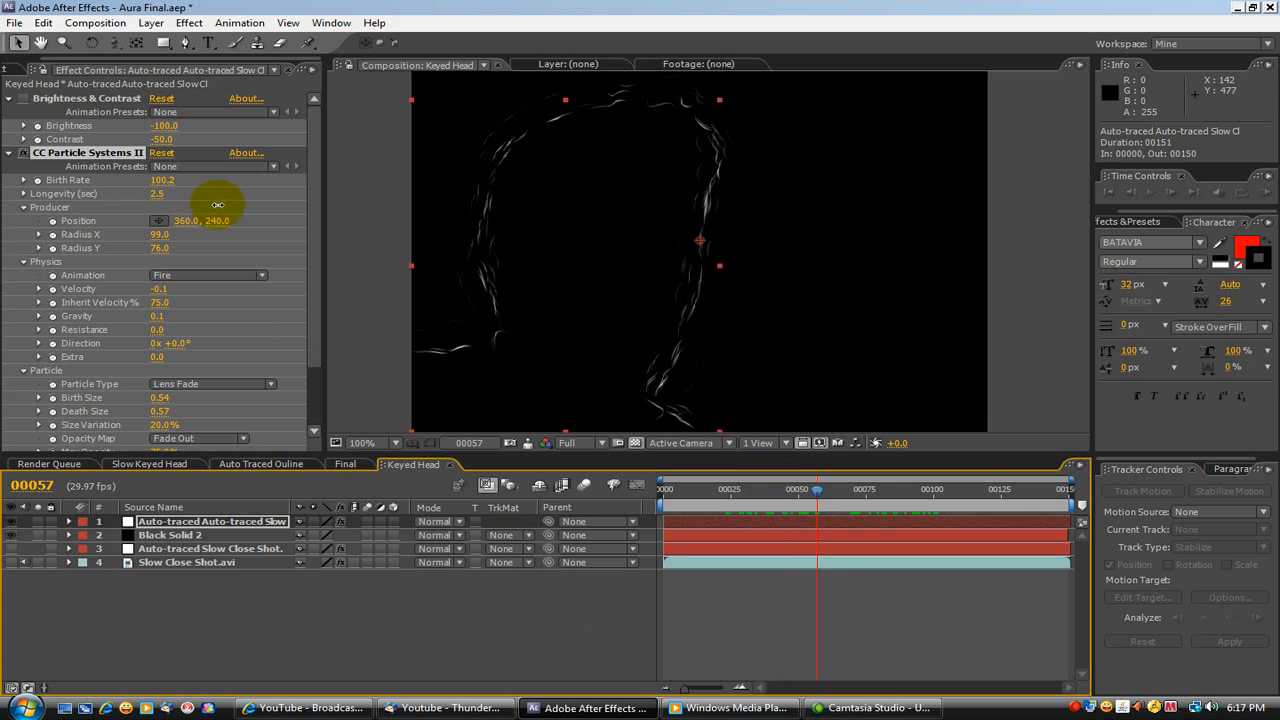
{"action": "left_click_drag", "start_coordinate": [818, 490], "coordinate": [912, 491]}
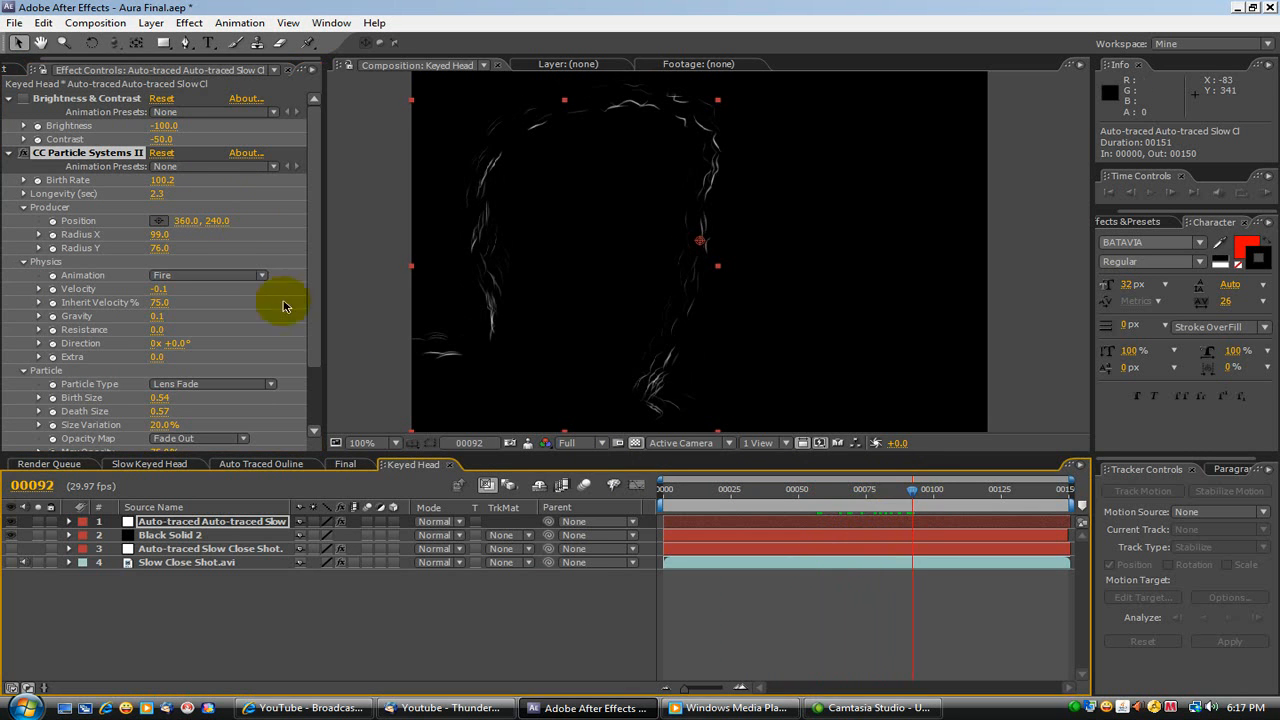
{"action": "mouse_move", "coordinate": [158, 200]}
{"action": "left_mouse_down"}
{"action": "mouse_move", "coordinate": [306, 194]}
{"action": "mouse_move", "coordinate": [91, 215]}
{"action": "mouse_move", "coordinate": [157, 217]}
{"action": "left_mouse_up"}
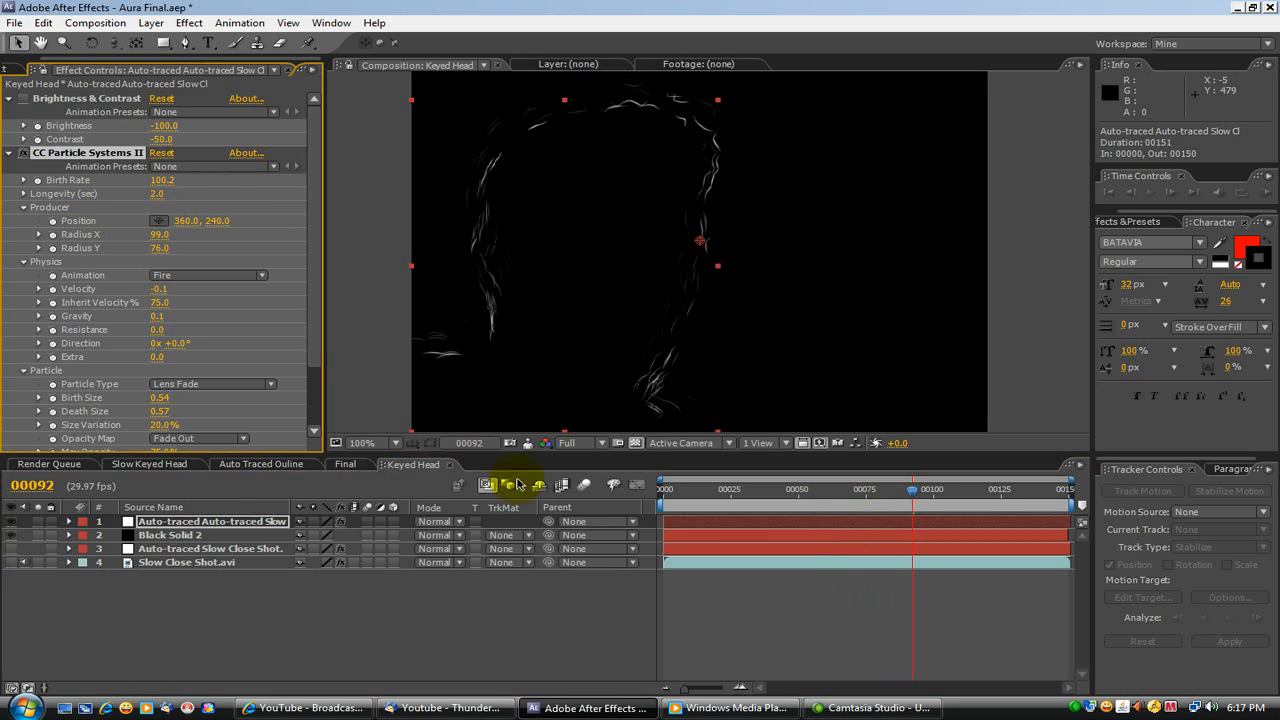
{"action": "left_click", "coordinate": [915, 492]}
{"action": "left_click_drag", "start_coordinate": [915, 495], "coordinate": [887, 535]}
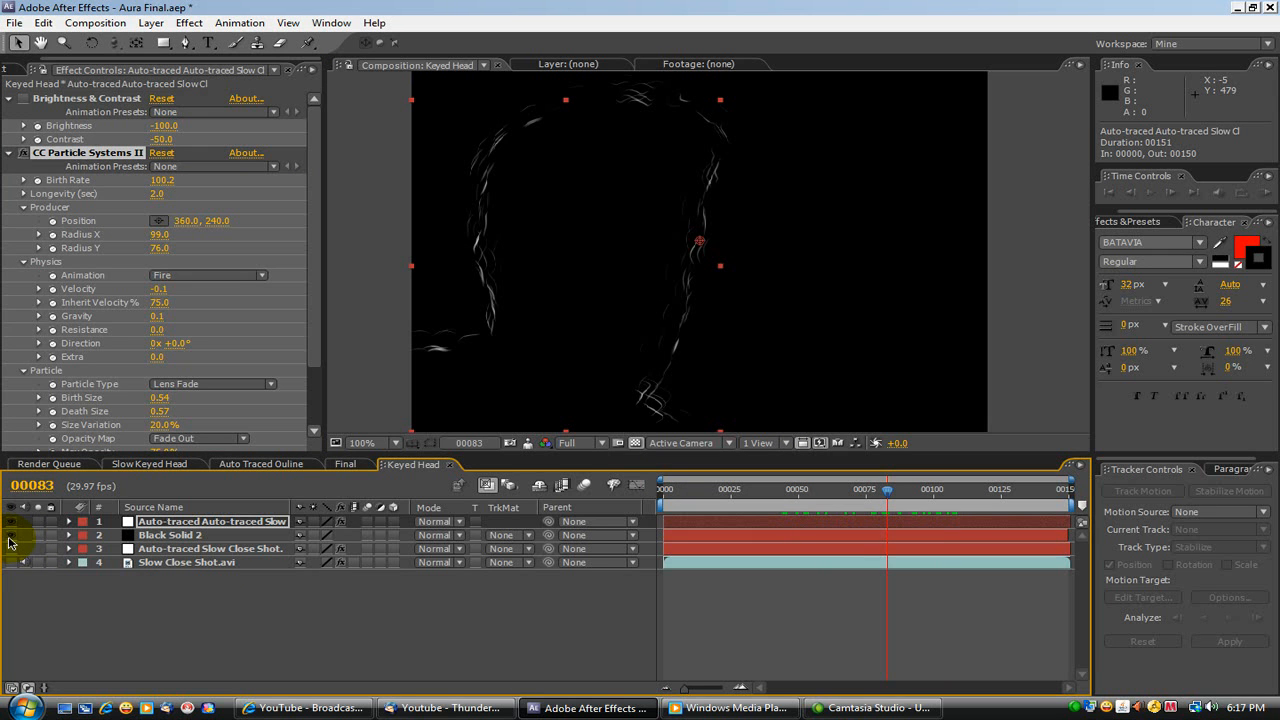
Enable the Brightness & Contrast effect, hide the Black Solid 2 layer, and check the outline at frame 81.
{"action": "left_click", "coordinate": [24, 100]}
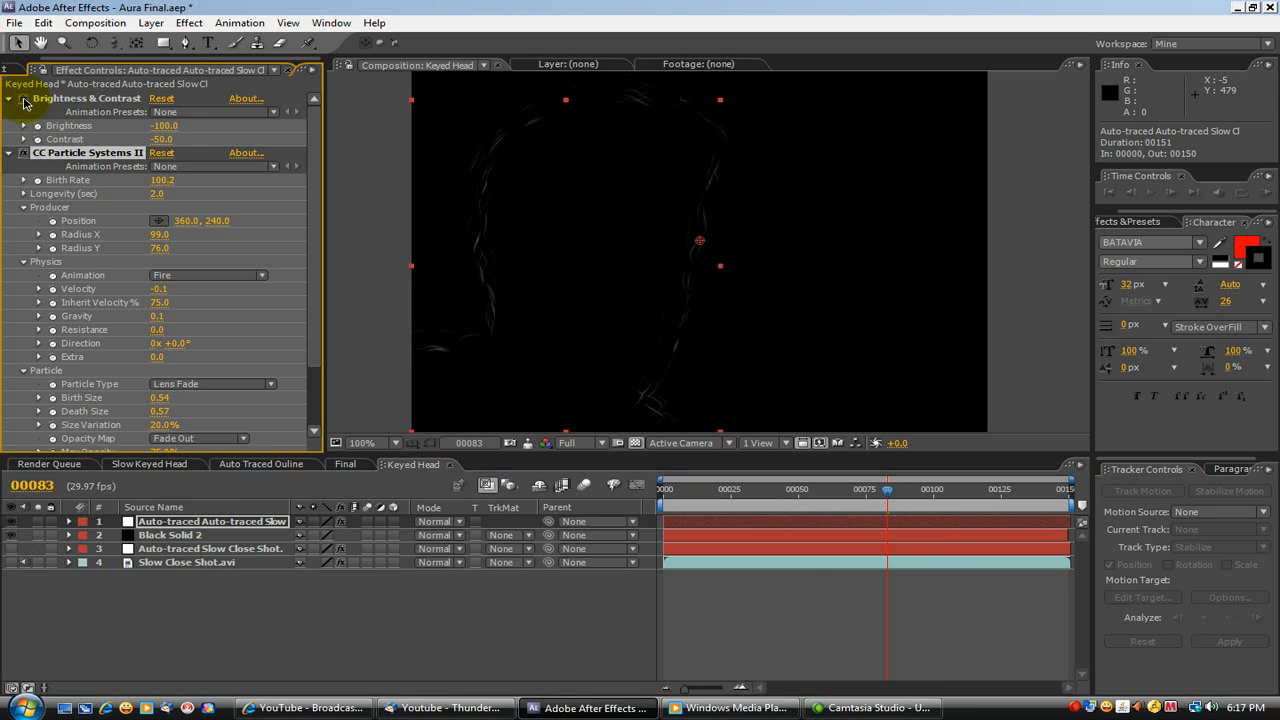
{"action": "left_click", "coordinate": [12, 541]}
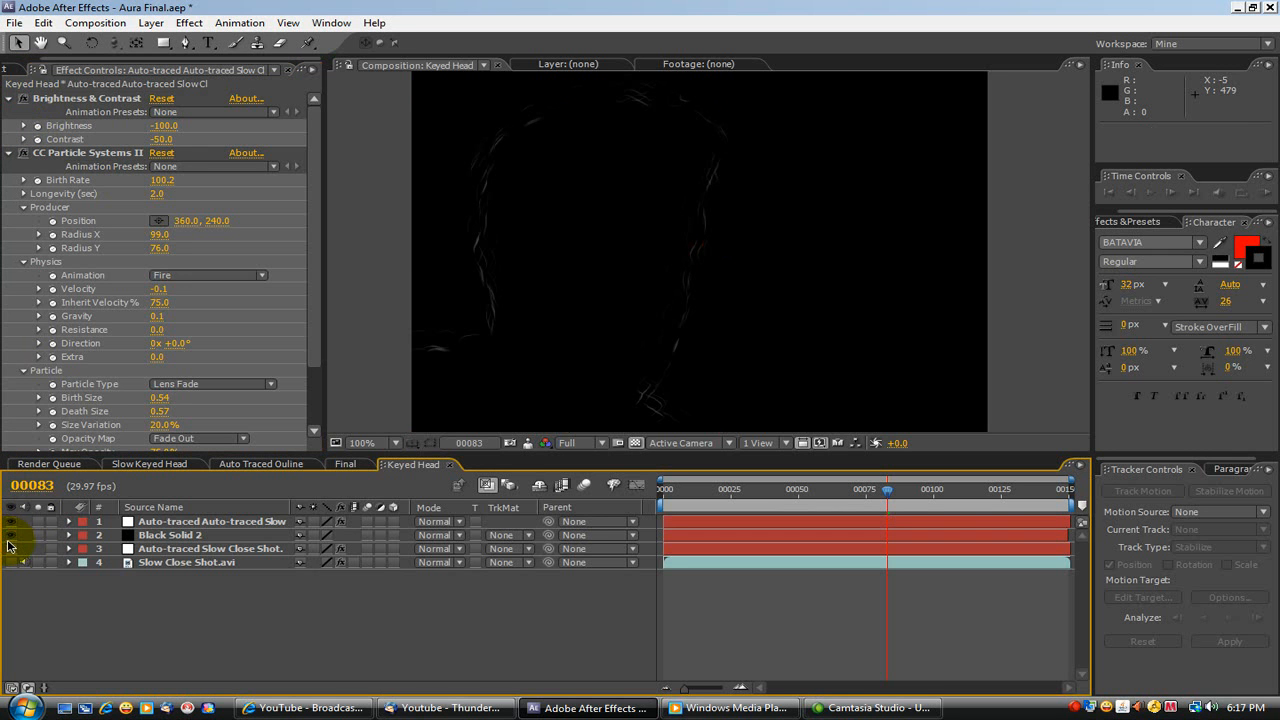
{"action": "left_click", "coordinate": [12, 537]}
{"action": "left_click_drag", "start_coordinate": [946, 490], "coordinate": [882, 474]}
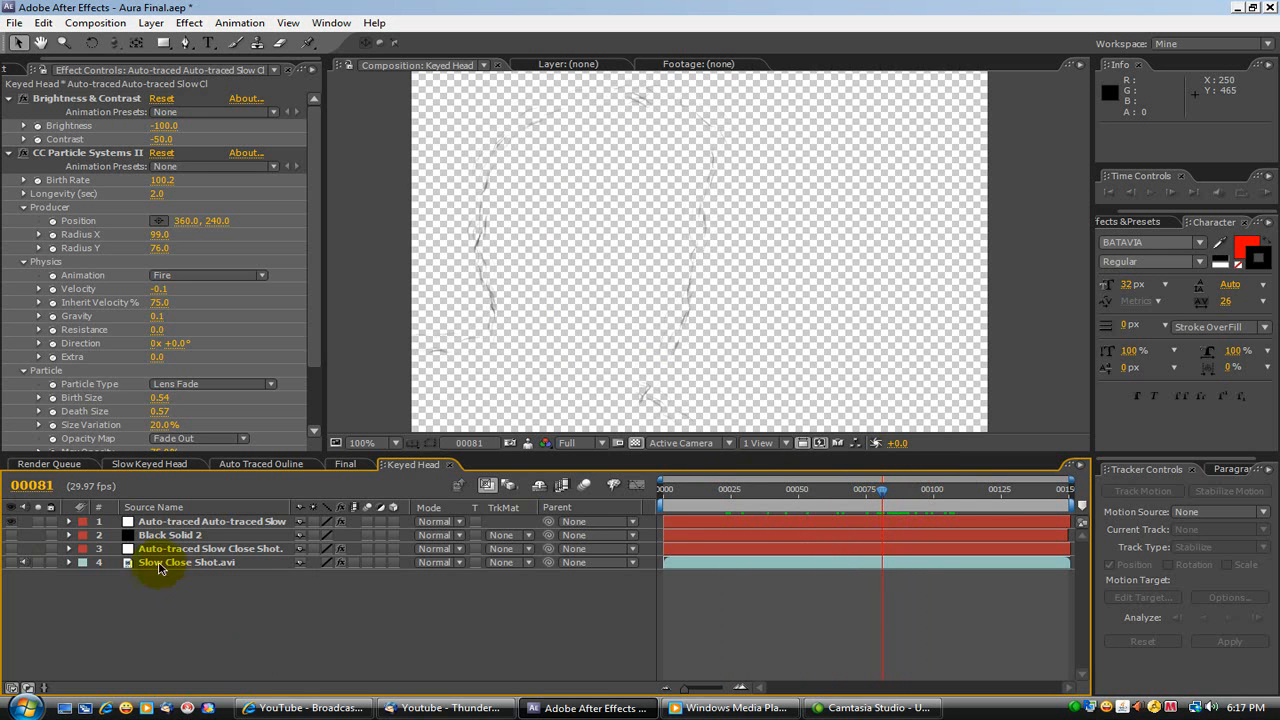
Select the topmost auto-traced layer and collapse its Brightness & Contrast and CC Particle Systems II settings.
{"action": "left_click", "coordinate": [171, 522]}
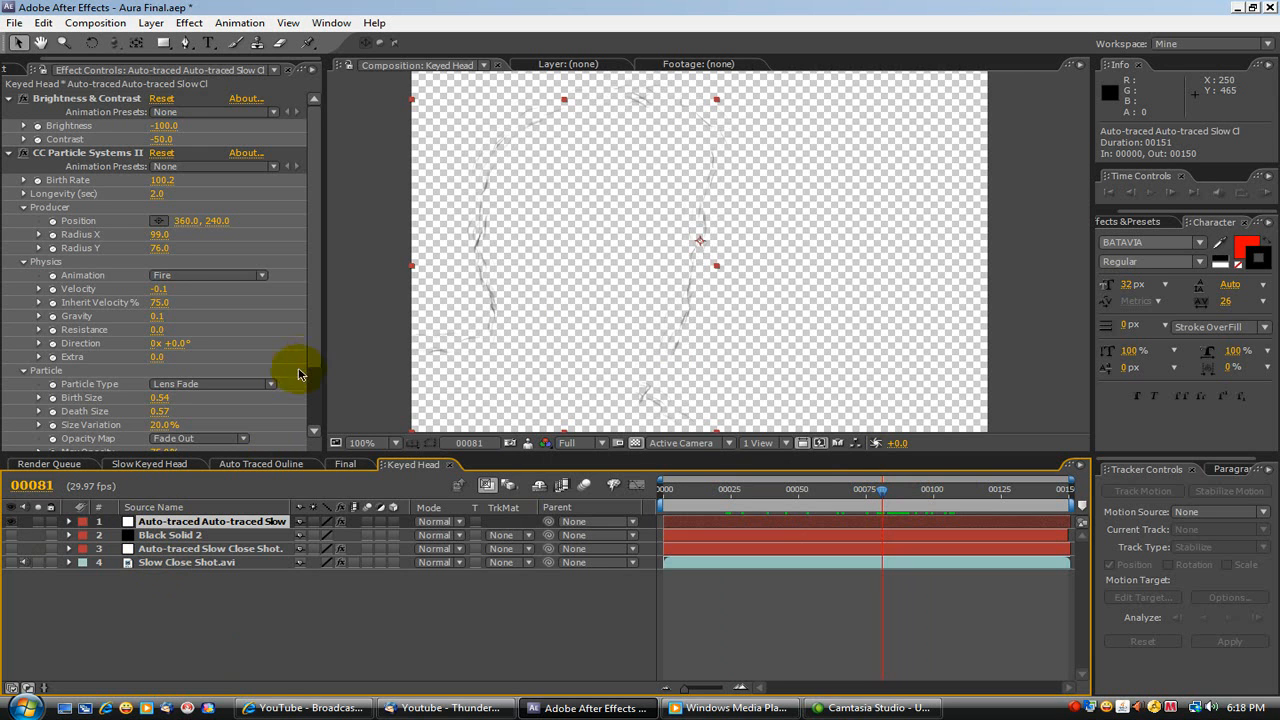
{"action": "scroll", "coordinate": [309, 349], "scroll_direction": "down", "scroll_amount": 3}
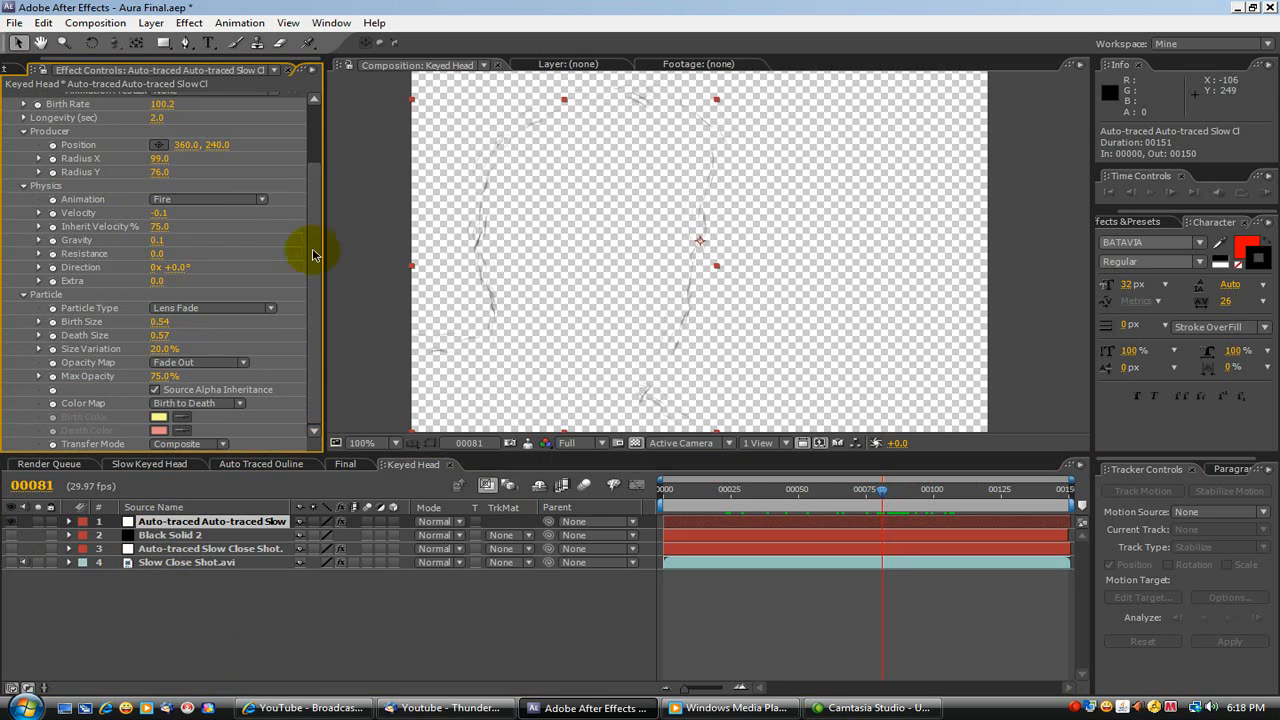
{"action": "scroll", "coordinate": [318, 240], "scroll_direction": "up", "scroll_amount": 3}
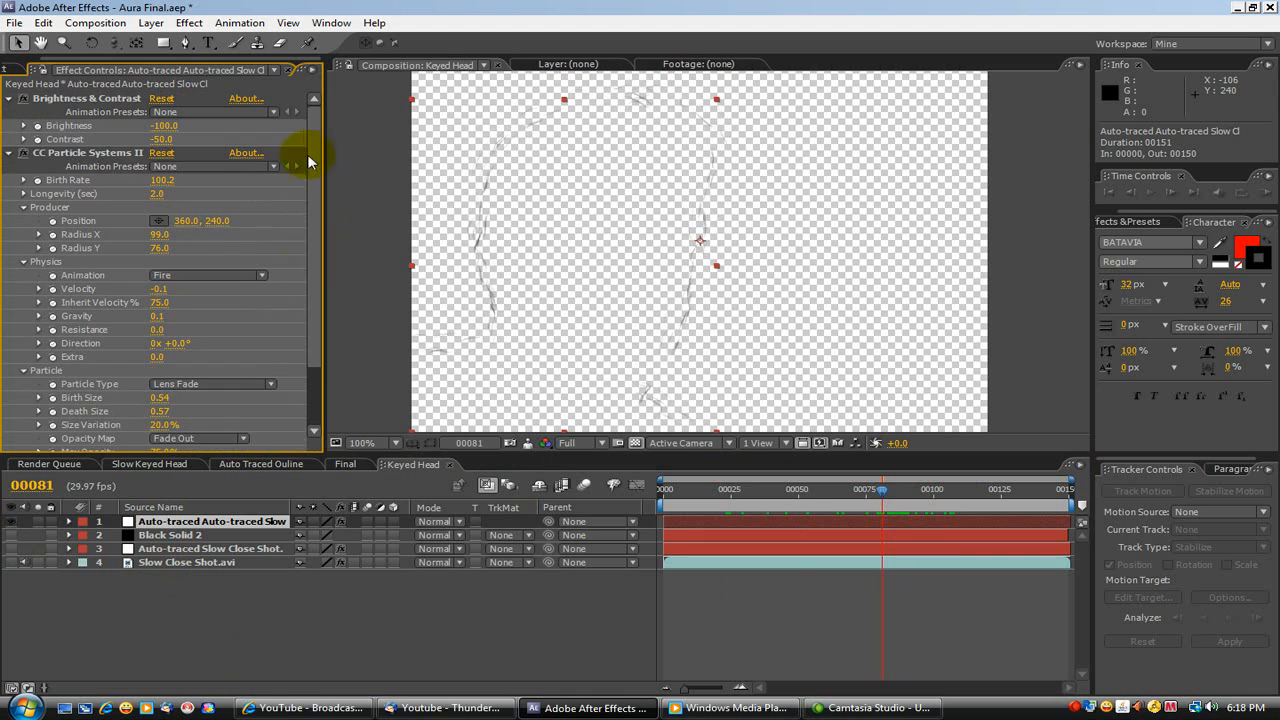
{"action": "left_click", "coordinate": [9, 155]}
{"action": "left_click", "coordinate": [9, 101]}
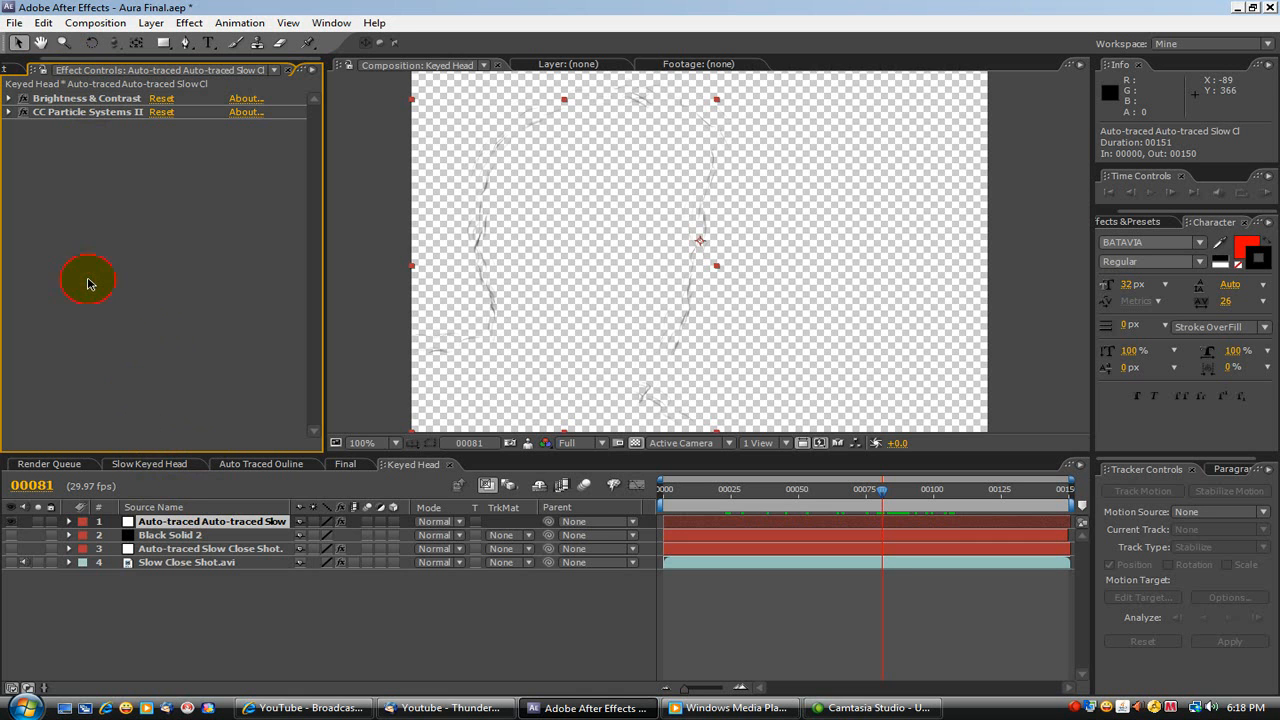
Add a Fast Blur to the topmost auto-traced layer with Blurriness 1.0 and Repeat Edge Pixels enabled, and collapse its settings.
{"action": "right_click", "coordinate": [119, 221]}
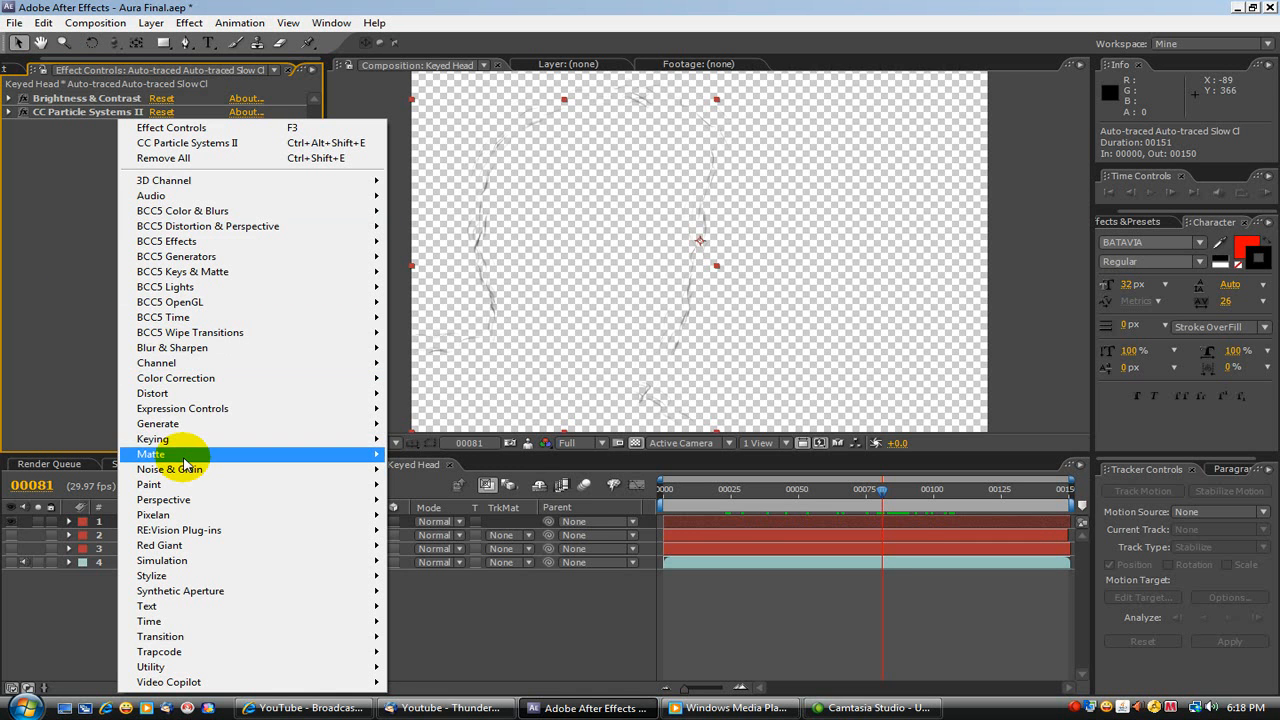
{"action": "mouse_move", "coordinate": [183, 352]}
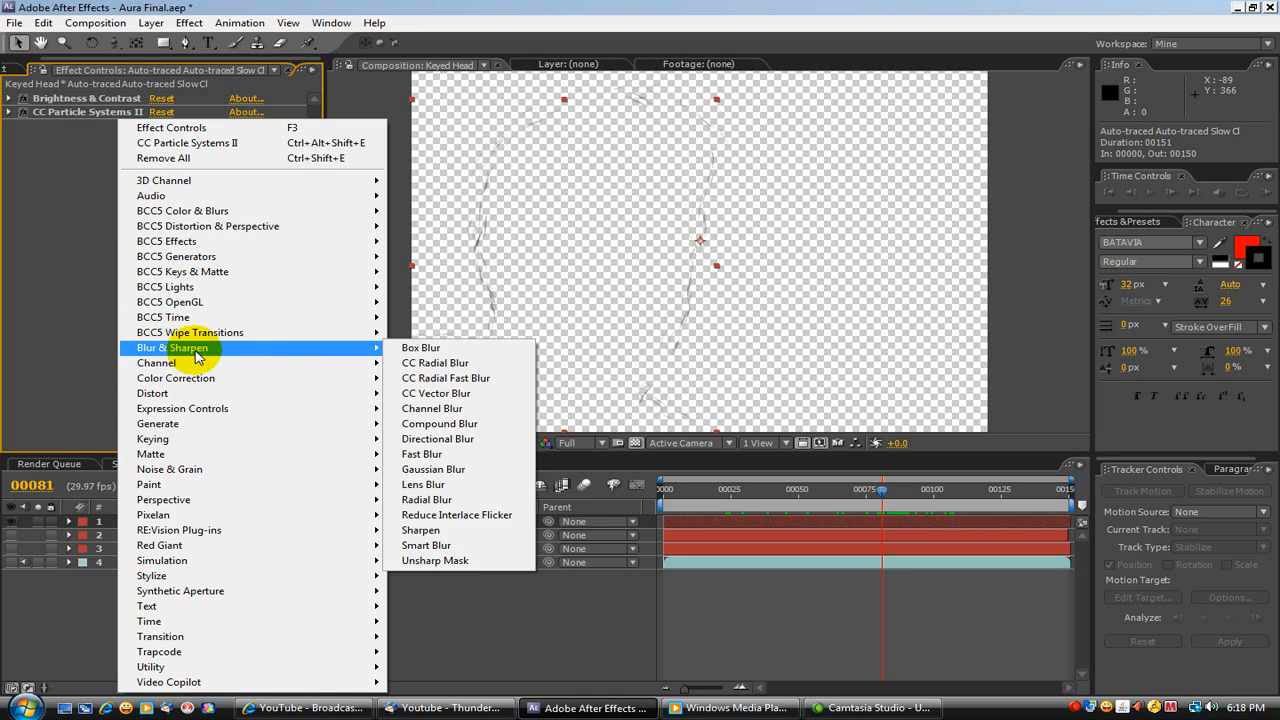
{"action": "left_click", "coordinate": [410, 459]}
{"action": "left_click", "coordinate": [158, 152]}
{"action": "type", "text": "1"}
{"action": "left_click", "coordinate": [155, 180]}
{"action": "left_click", "coordinate": [155, 246]}
{"action": "left_click", "coordinate": [21, 141]}
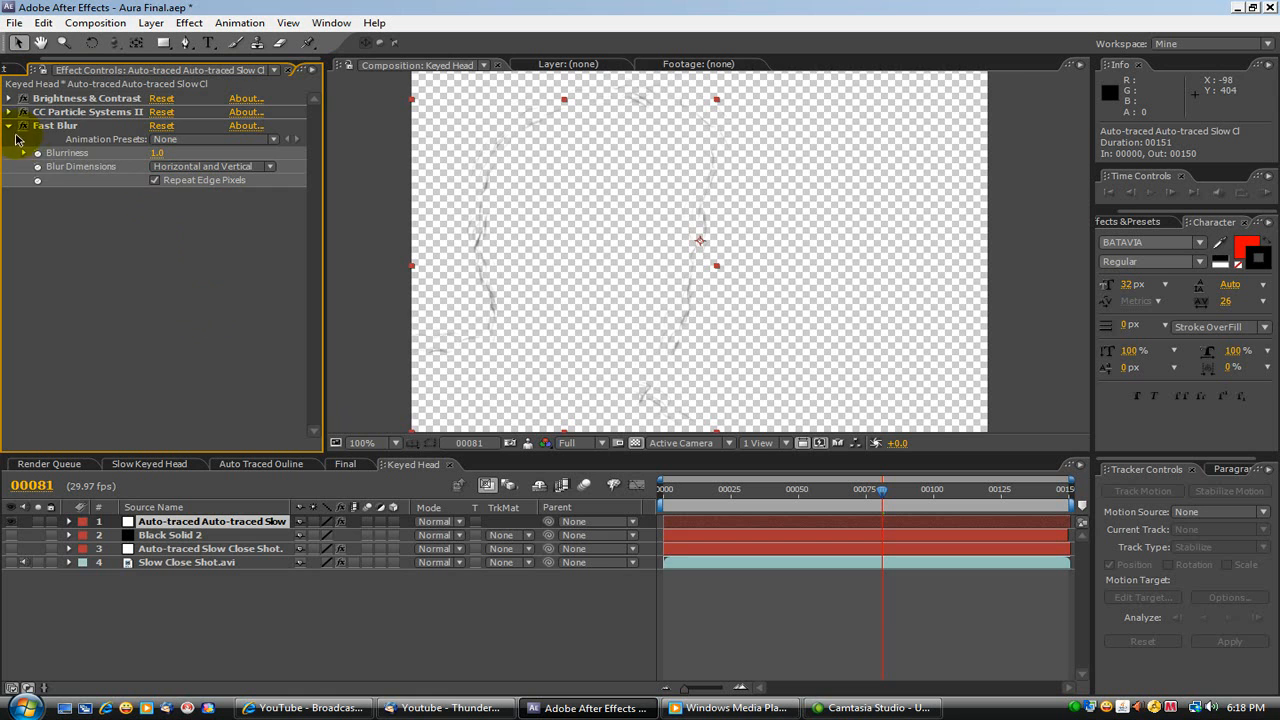
{"action": "left_click", "coordinate": [11, 127]}
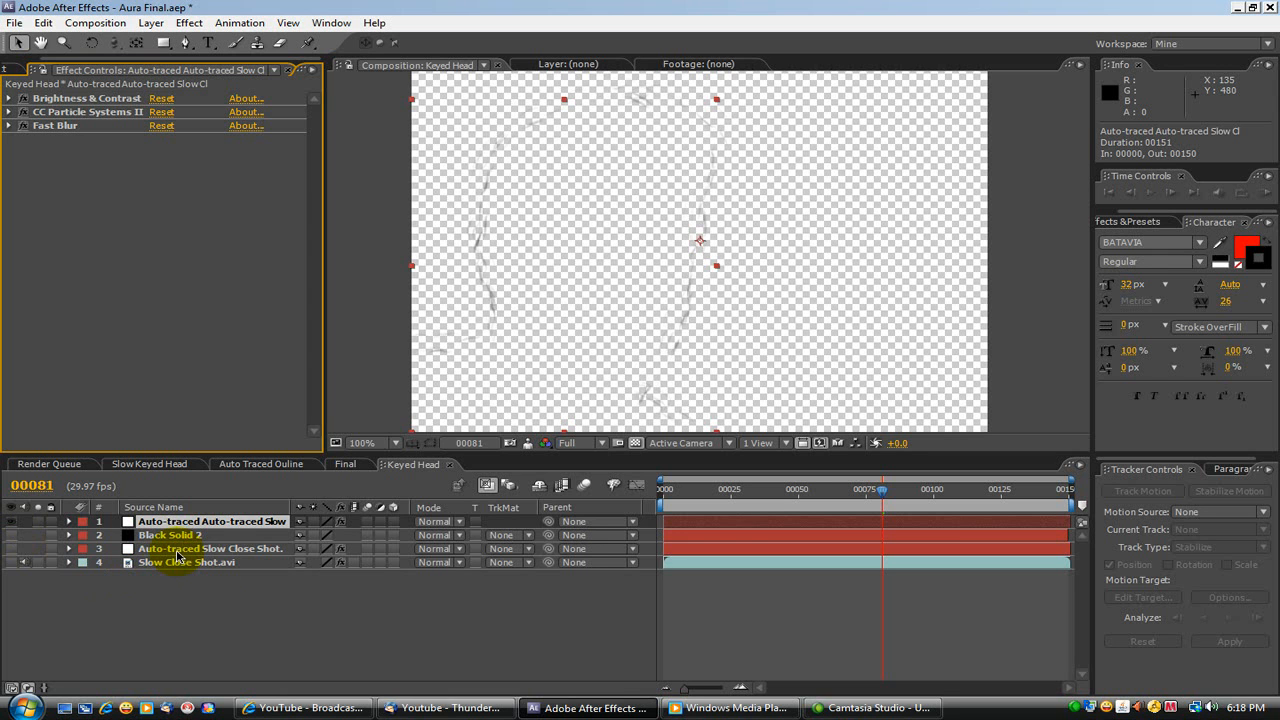
Delete the Black Solid 2 layer and the Auto-traced Slow Close Shot layer with the Find Edges effect.
{"action": "left_click", "coordinate": [177, 549]}
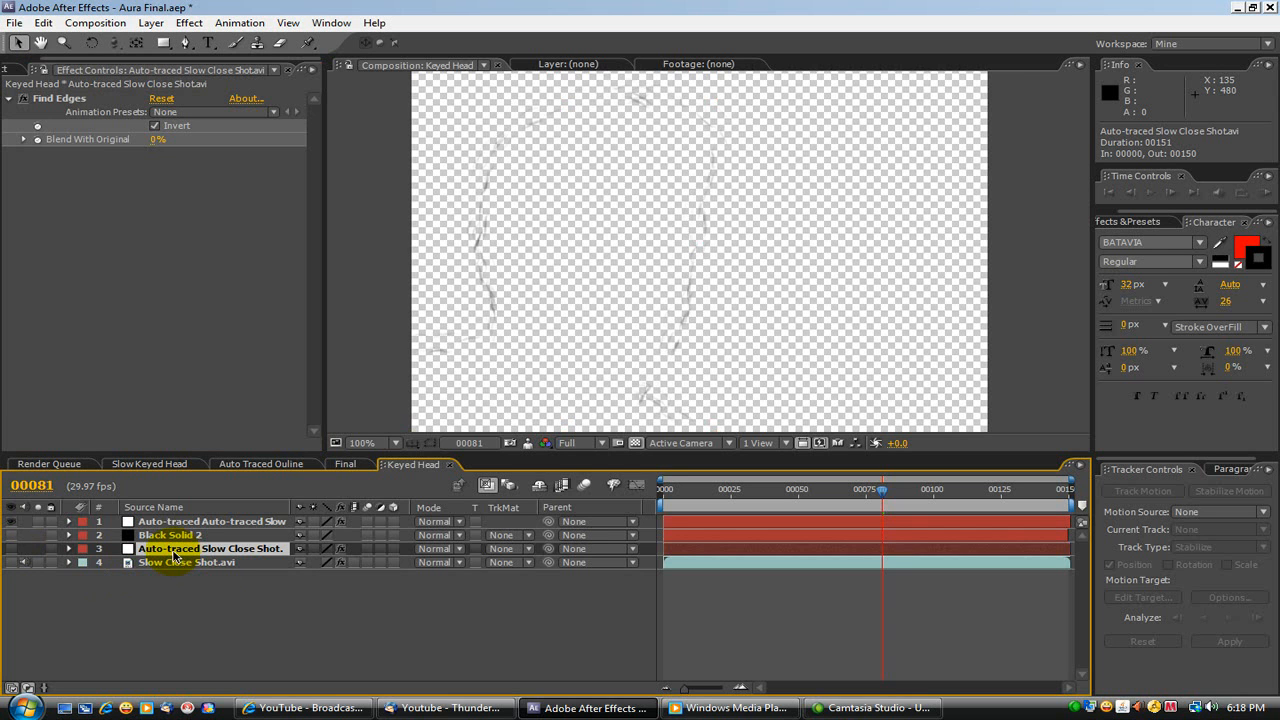
{"action": "left_click", "coordinate": [197, 537]}
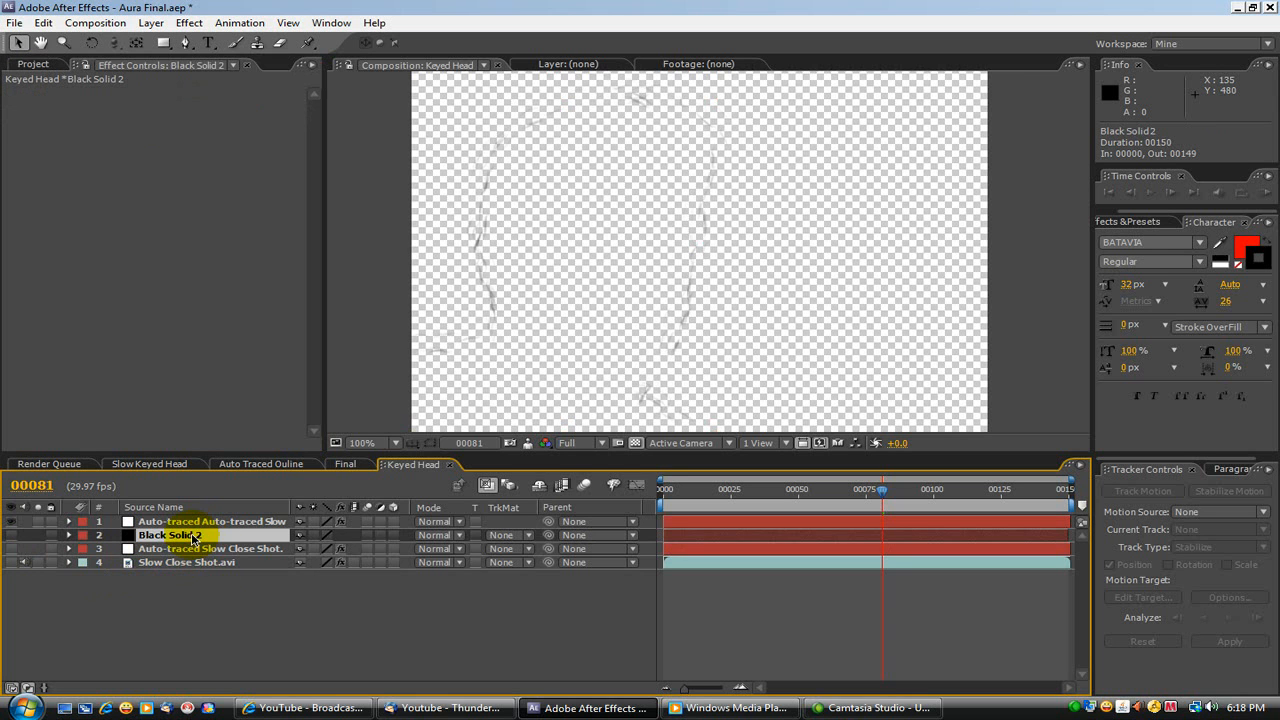
{"action": "key", "text": "Delete"}
{"action": "left_click", "coordinate": [193, 537]}
{"action": "key", "text": "Delete"}
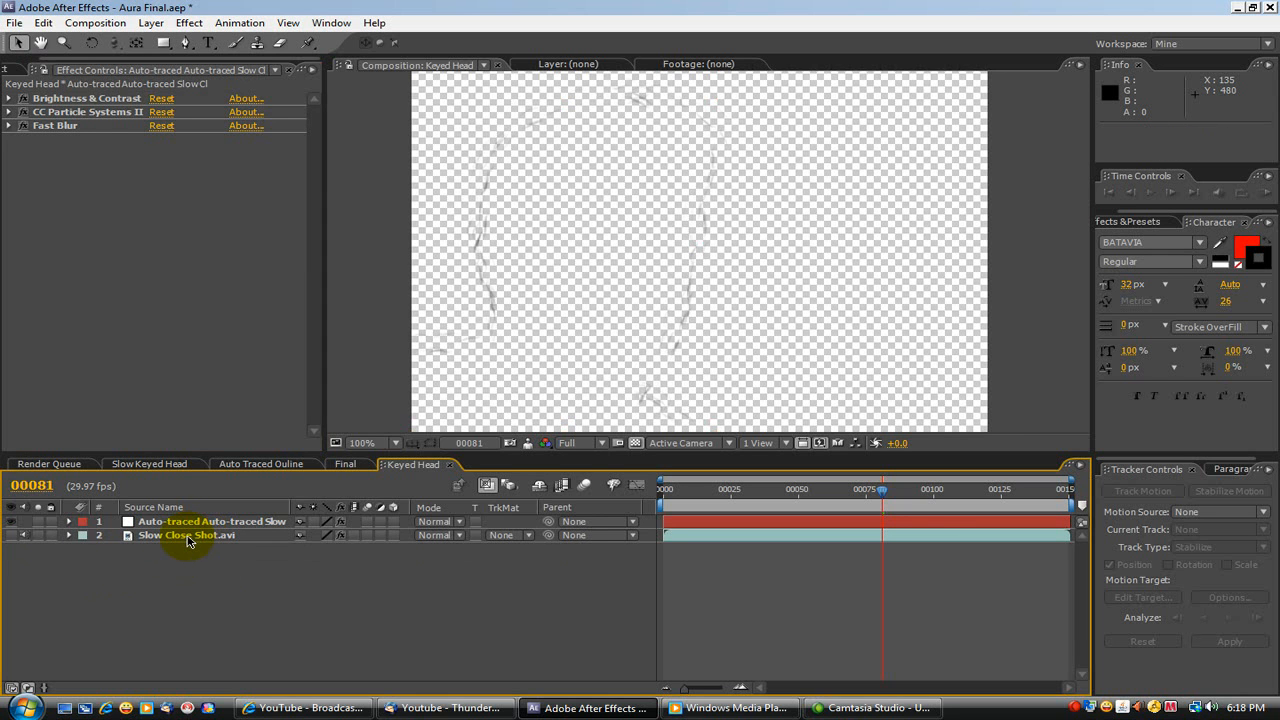
Move the Slow Close Shot.avi layer above the remaining auto-traced layer.
{"action": "left_click", "coordinate": [188, 537]}
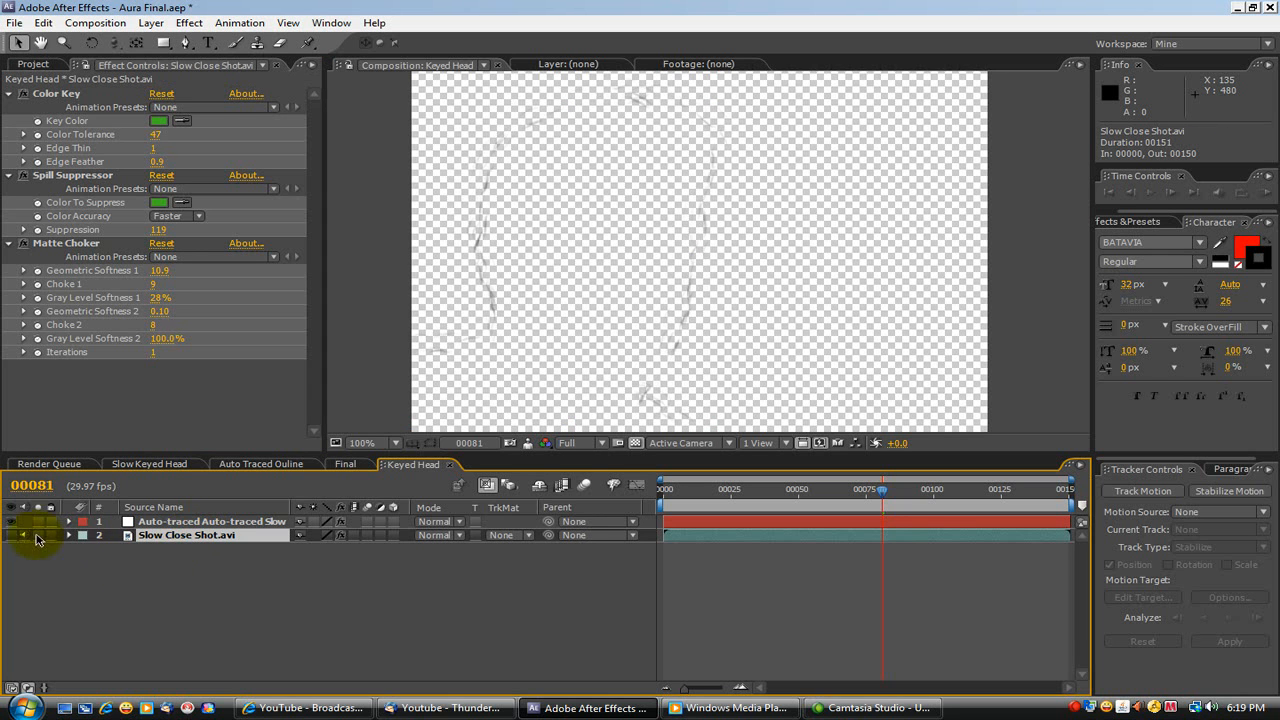
{"action": "left_click_drag", "start_coordinate": [140, 538], "coordinate": [150, 521]}
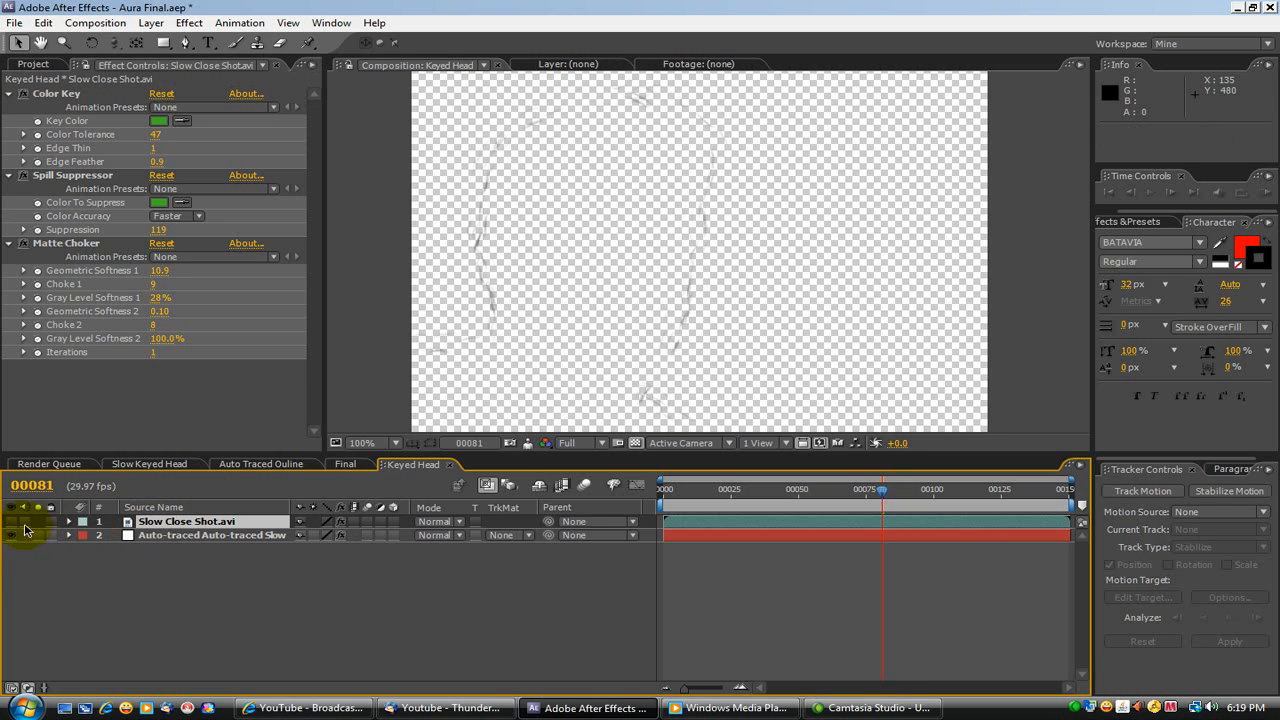
Make the Slow Close Shot.avi layer visible and select the auto-traced layer beneath it.
{"action": "left_click", "coordinate": [12, 524]}
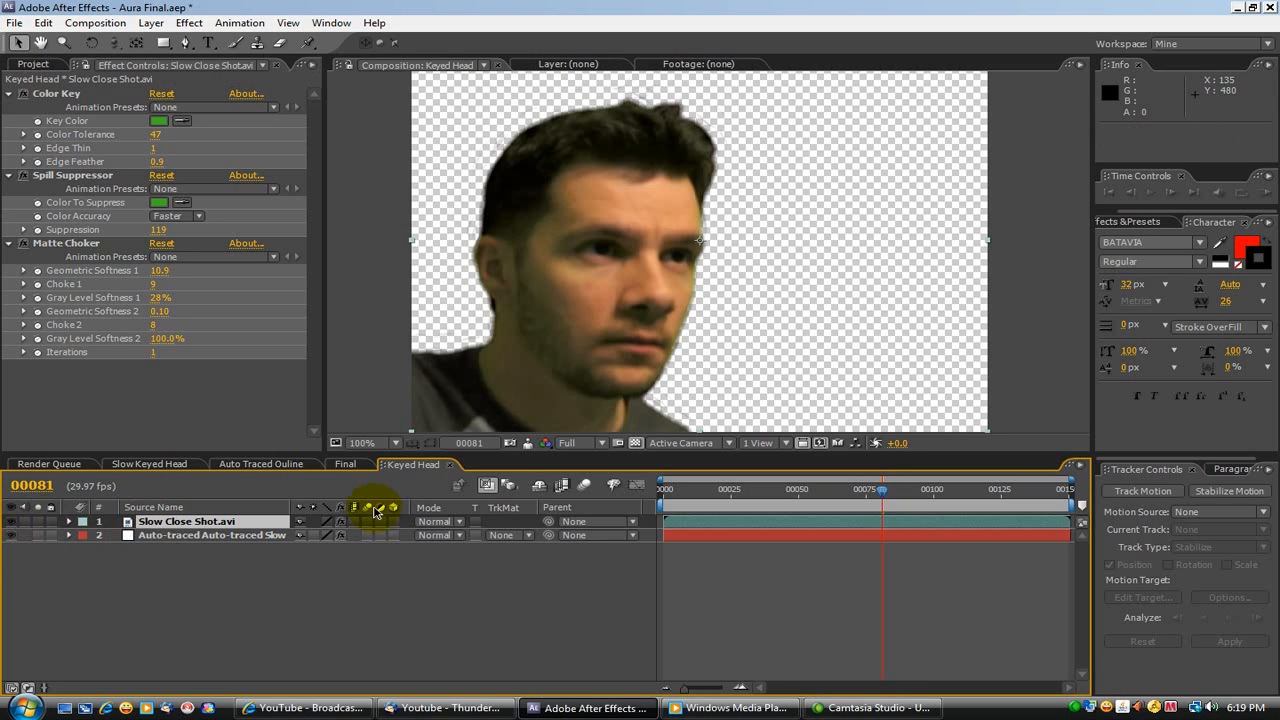
{"action": "left_click", "coordinate": [174, 538]}
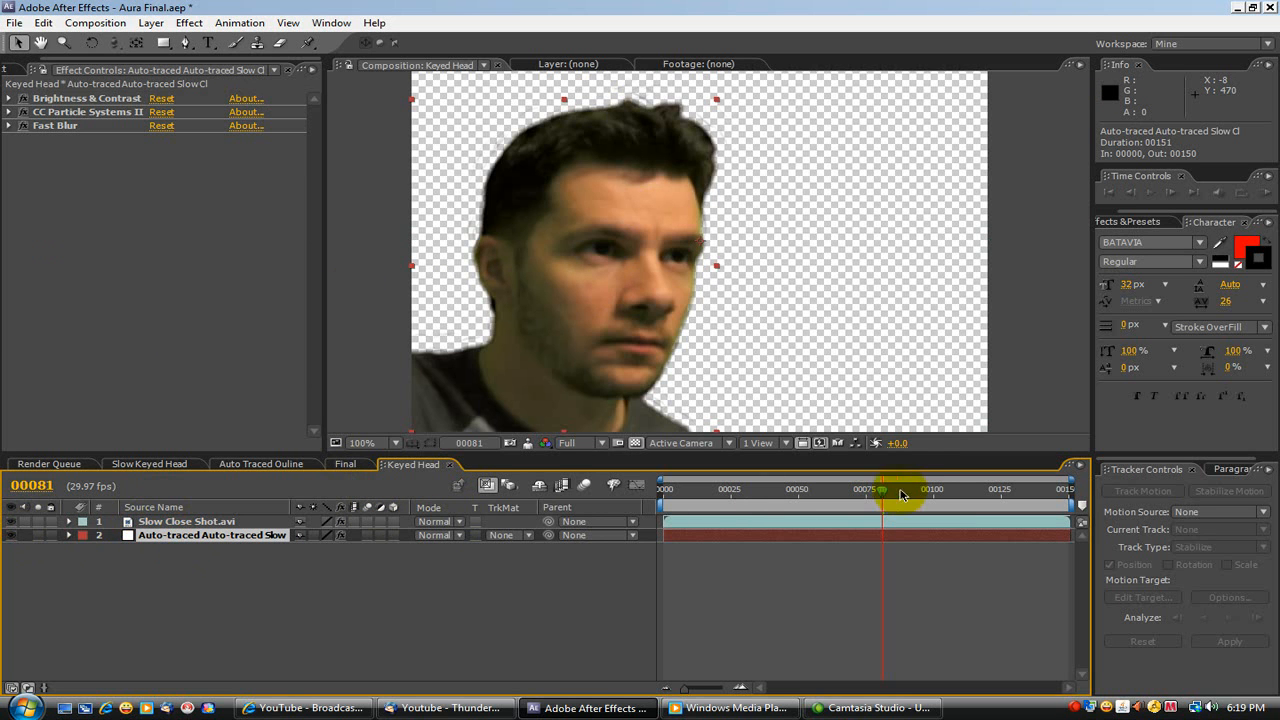
{"action": "left_click", "coordinate": [240, 521]}
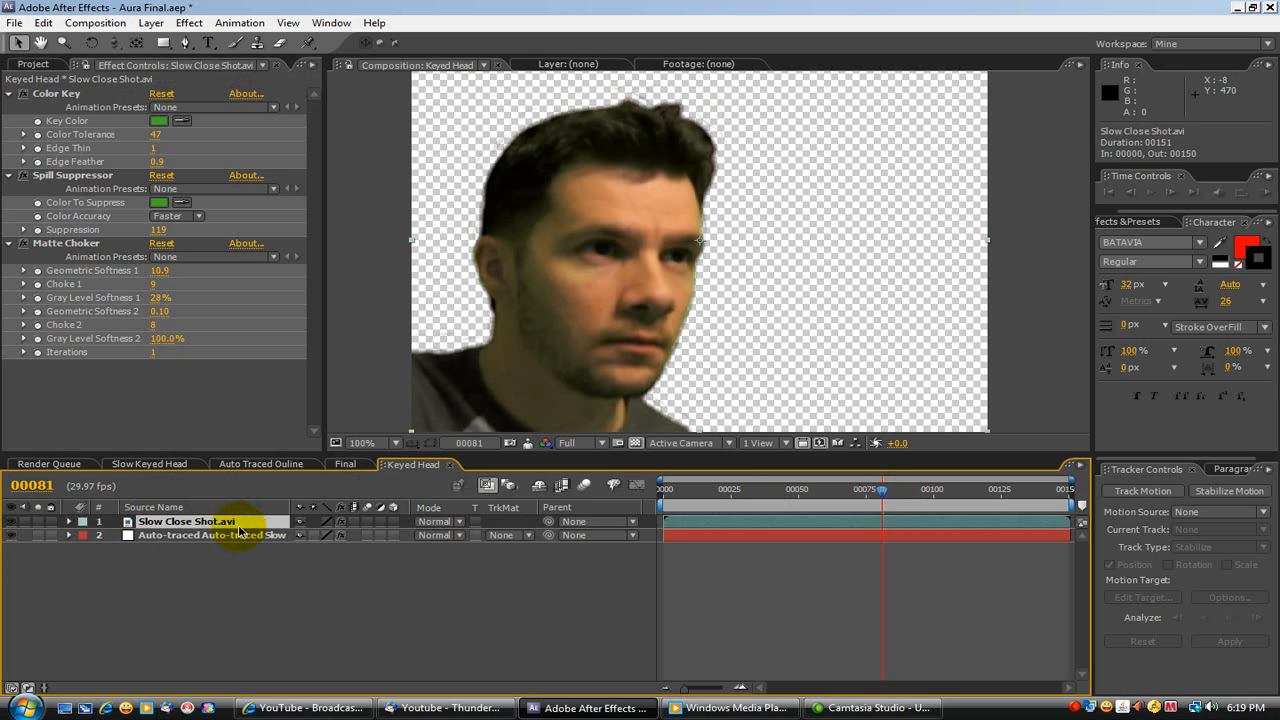
{"action": "left_click", "coordinate": [268, 538]}
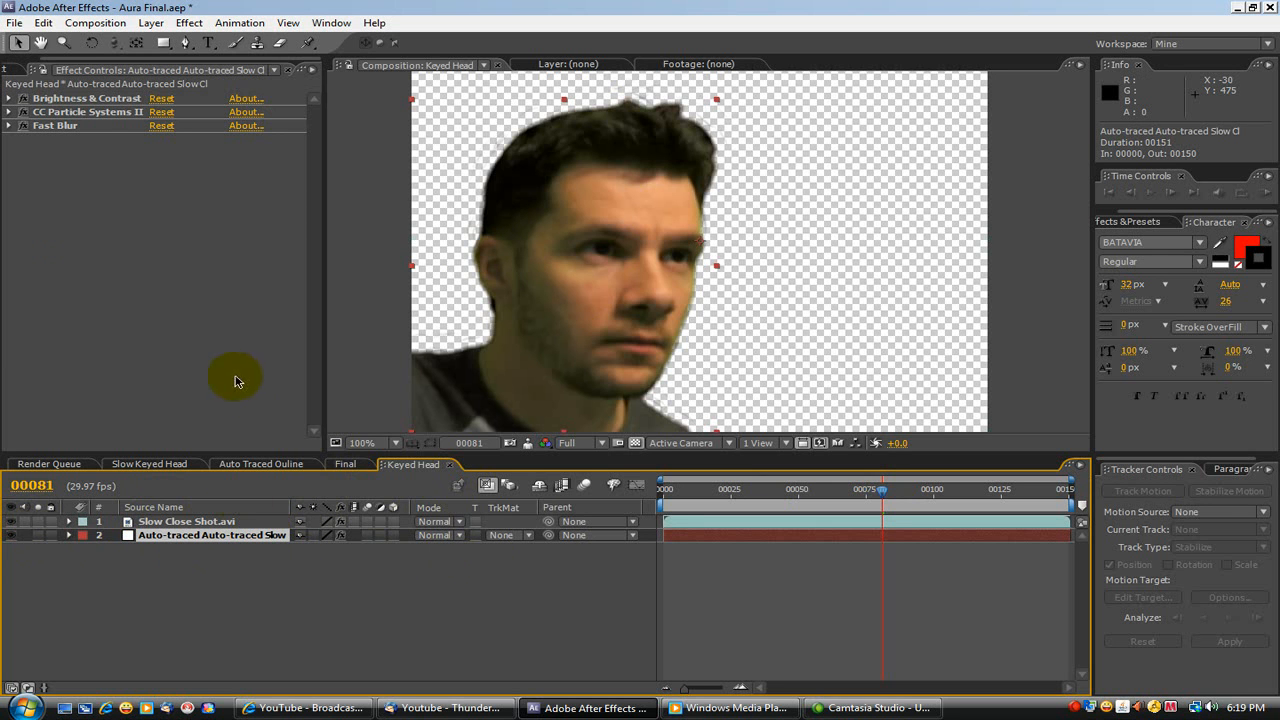
Add slowed (00713).psd as the bottom layer of Keyed Head and scale its width to 75% to fit the frame.
{"action": "left_click", "coordinate": [8, 72]}
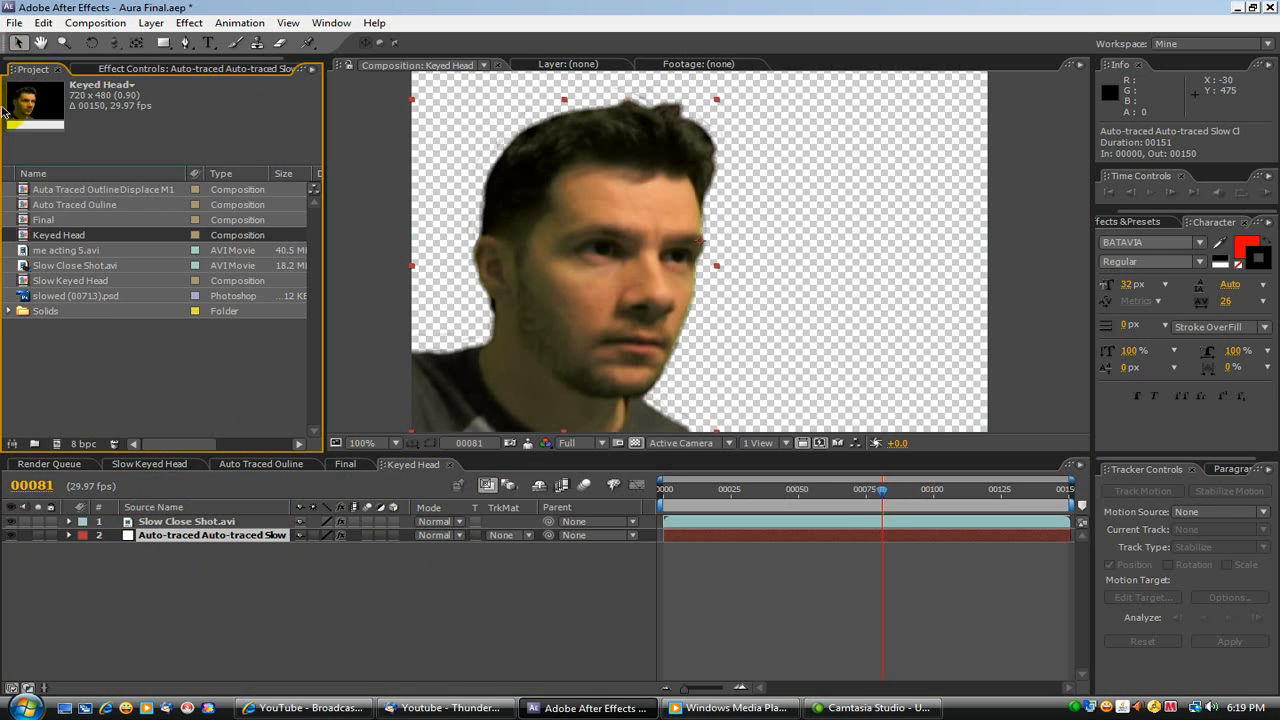
{"action": "left_click_drag", "start_coordinate": [75, 296], "coordinate": [178, 569]}
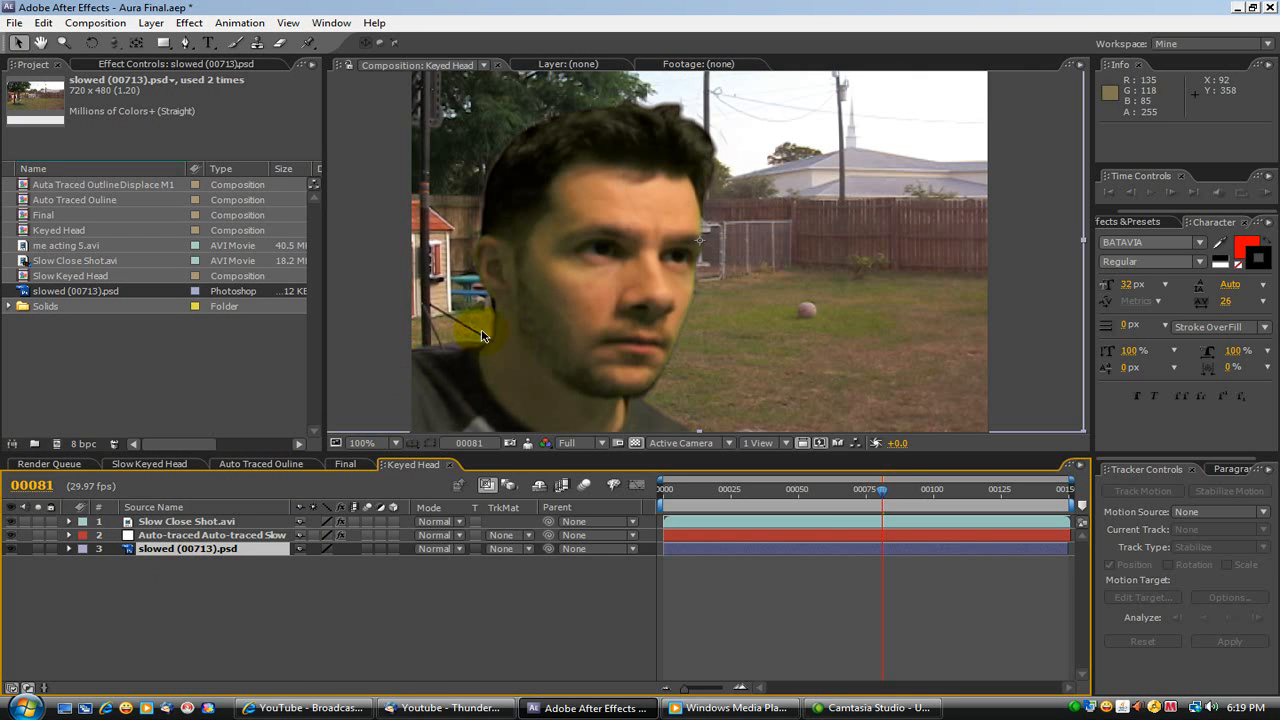
{"action": "key", "text": "comma"}
{"action": "left_click_drag", "start_coordinate": [510, 247], "coordinate": [558, 245]}
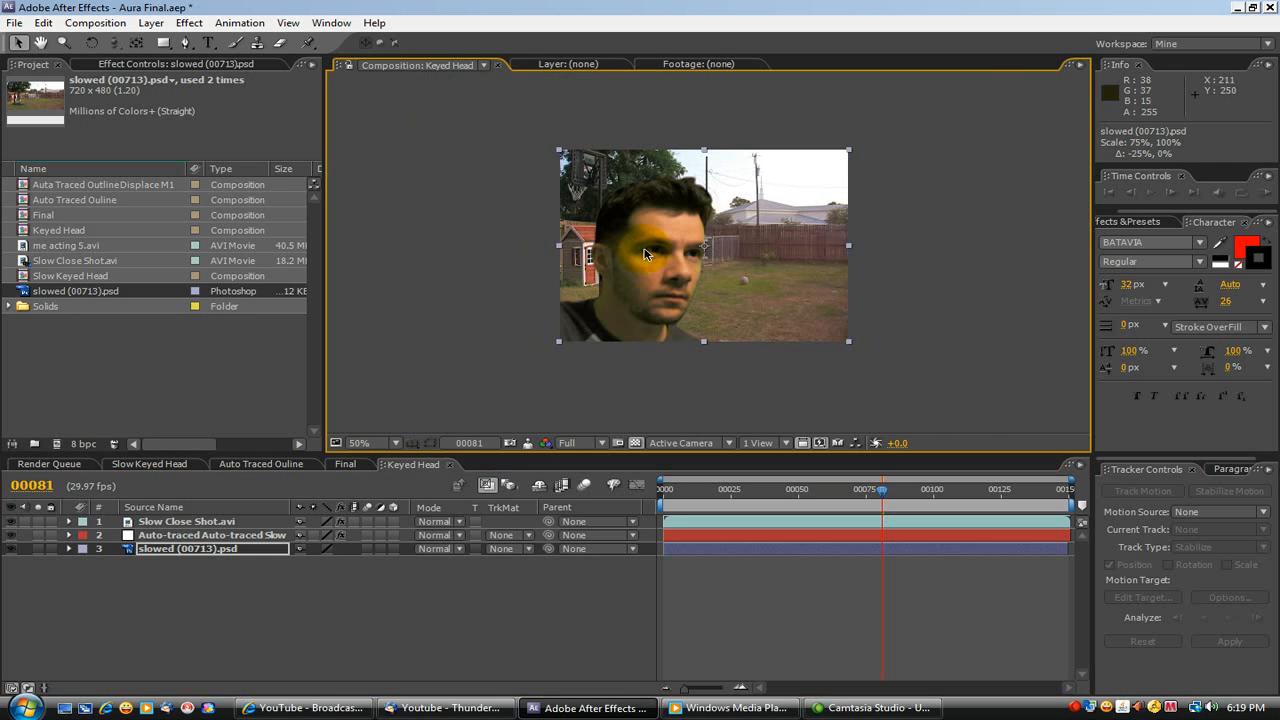
{"action": "key", "text": "period"}
{"action": "key", "text": "period"}
{"action": "key", "text": "comma"}
{"action": "key", "text": "period"}
{"action": "key", "text": "comma"}
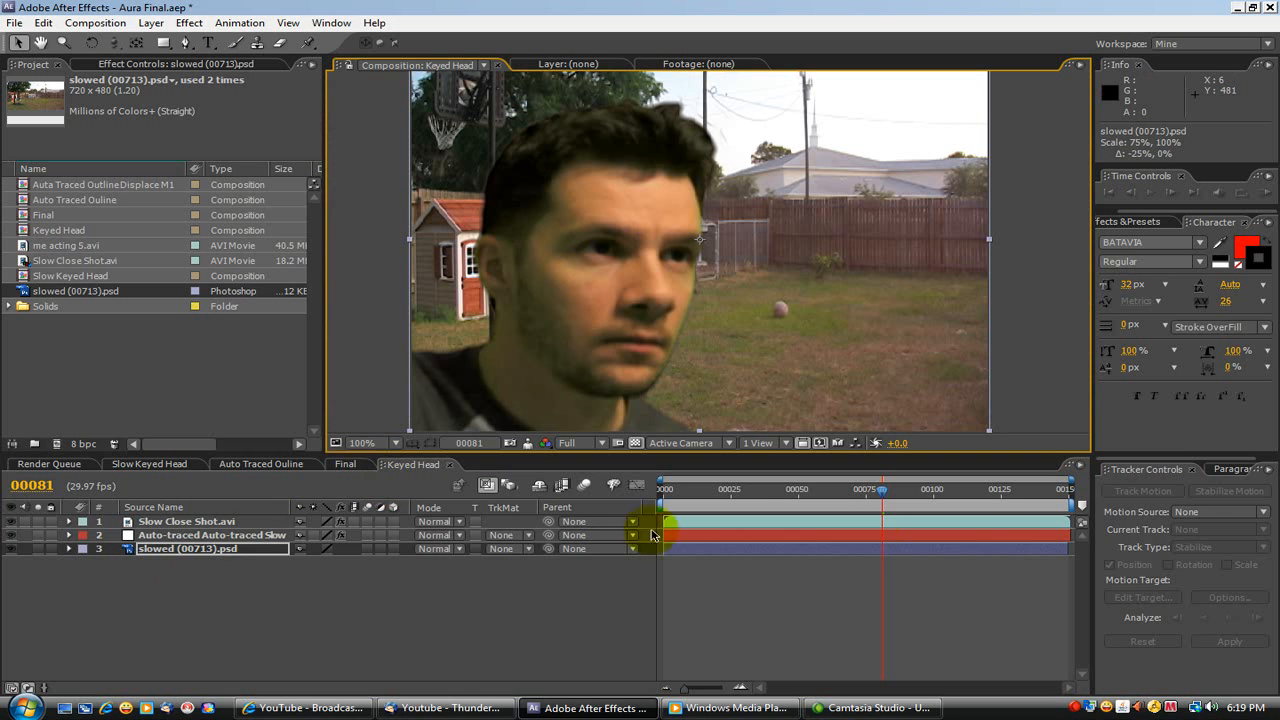
Move the current time to frame 93 and show the effect settings of the auto-traced layer.
{"action": "left_click", "coordinate": [225, 527]}
{"action": "left_click_drag", "start_coordinate": [882, 490], "coordinate": [914, 491]}
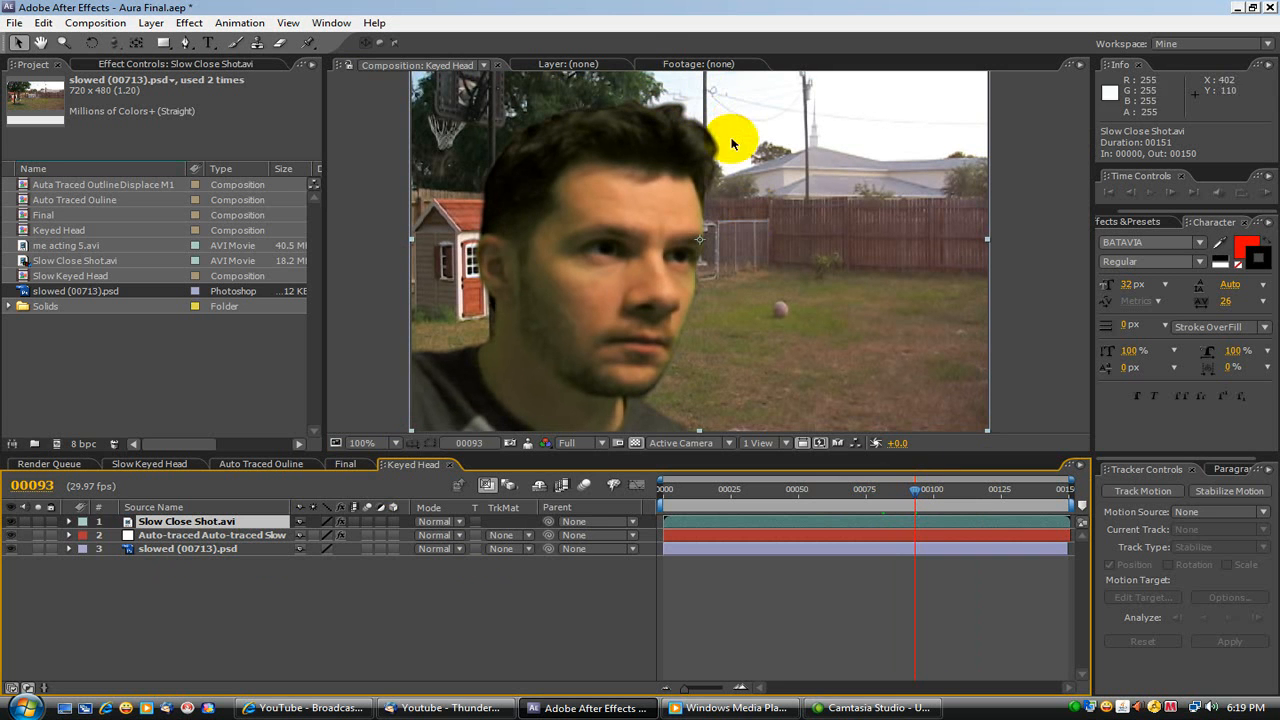
{"action": "left_click", "coordinate": [188, 537]}
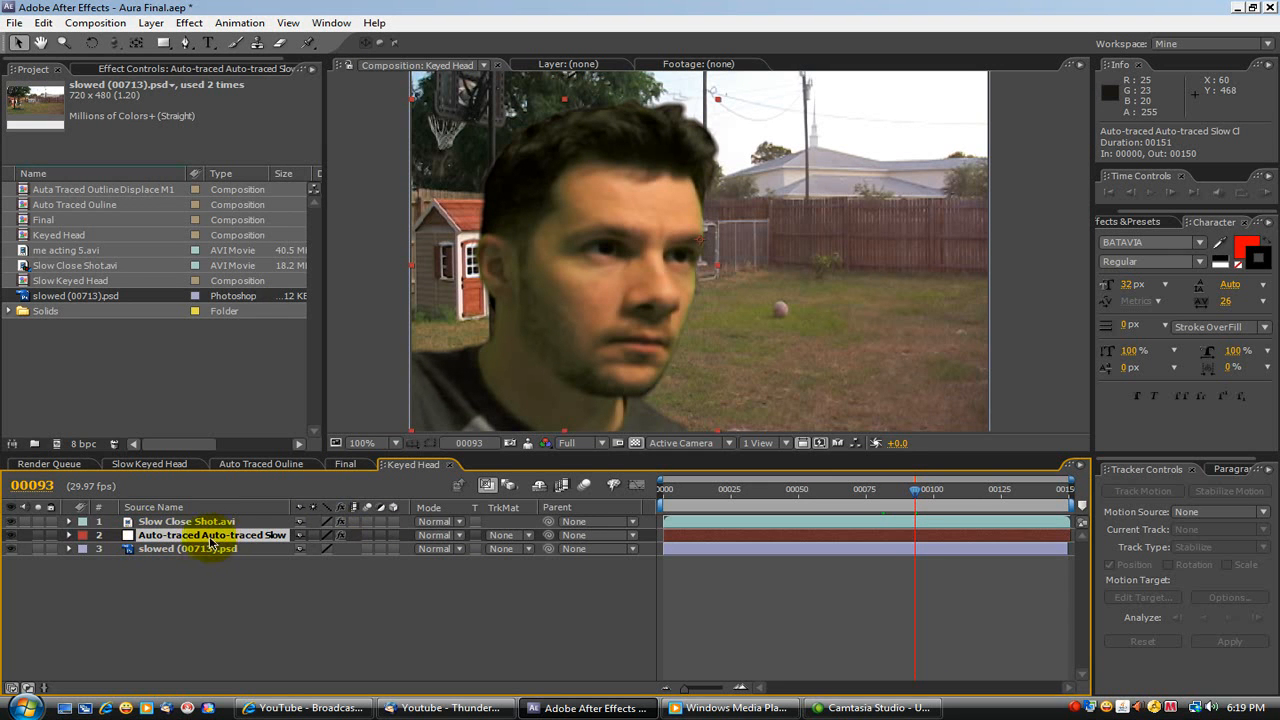
{"action": "left_click", "coordinate": [137, 70]}
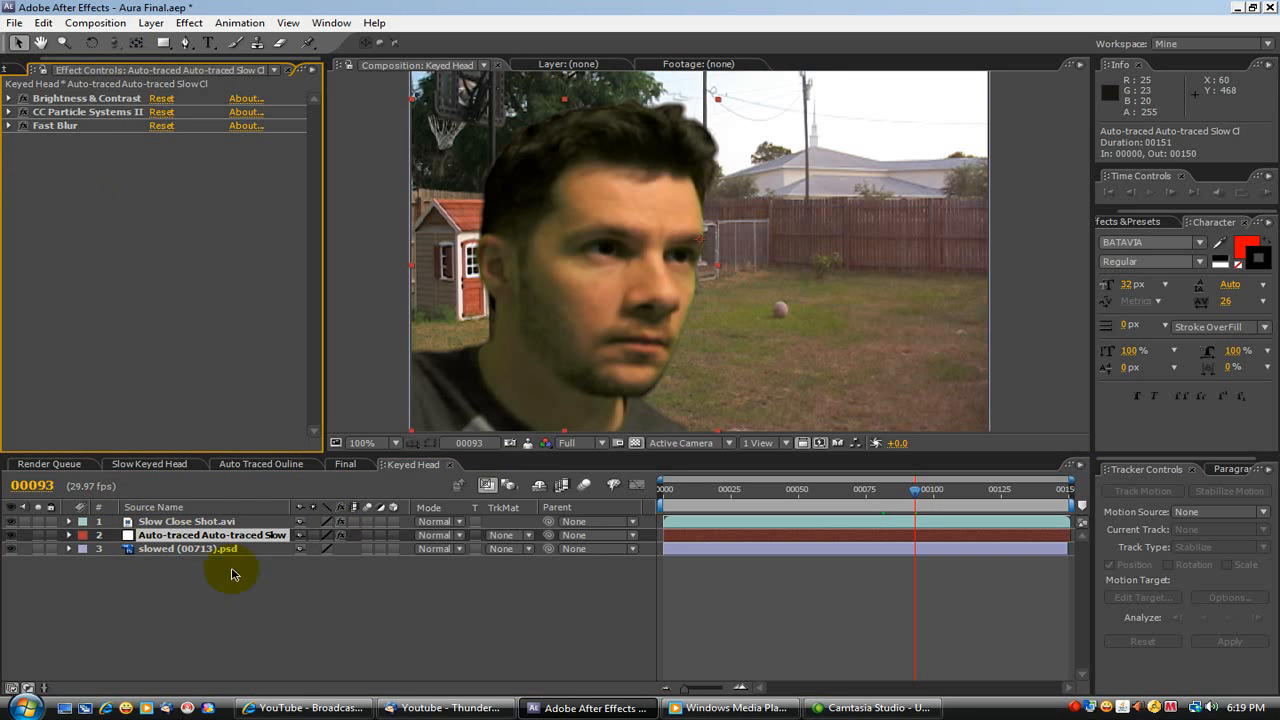
Pre-compose the auto-traced layer as "Displace and Glow", moving all attributes into the new composition.
{"action": "left_click", "coordinate": [165, 540]}
{"action": "left_click", "coordinate": [151, 22]}
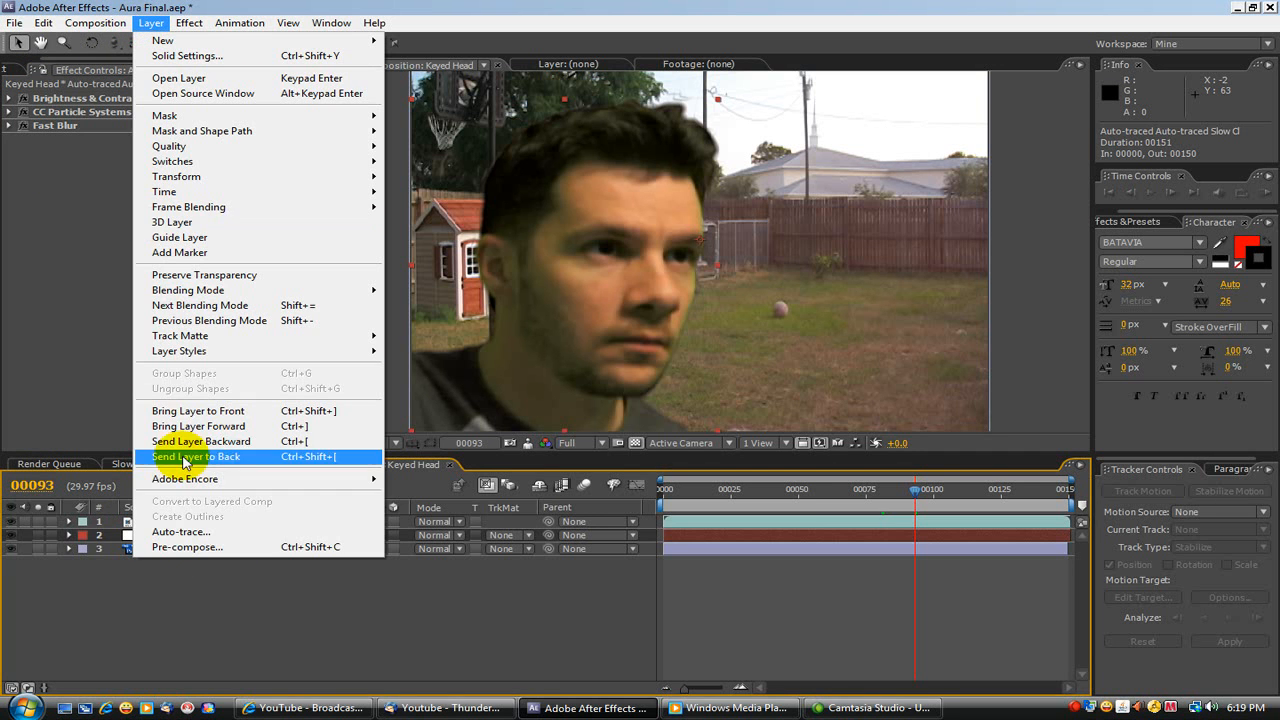
{"action": "left_click", "coordinate": [187, 547]}
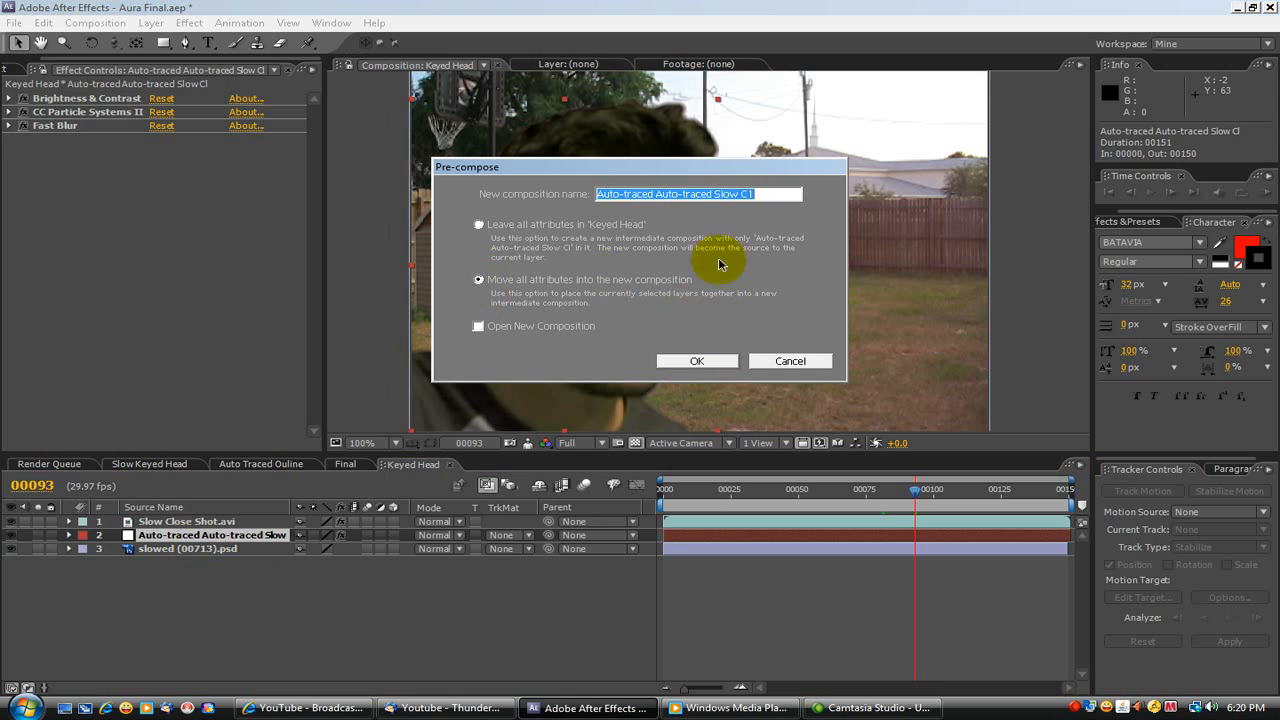
{"action": "type", "text": "Displace and Glow"}
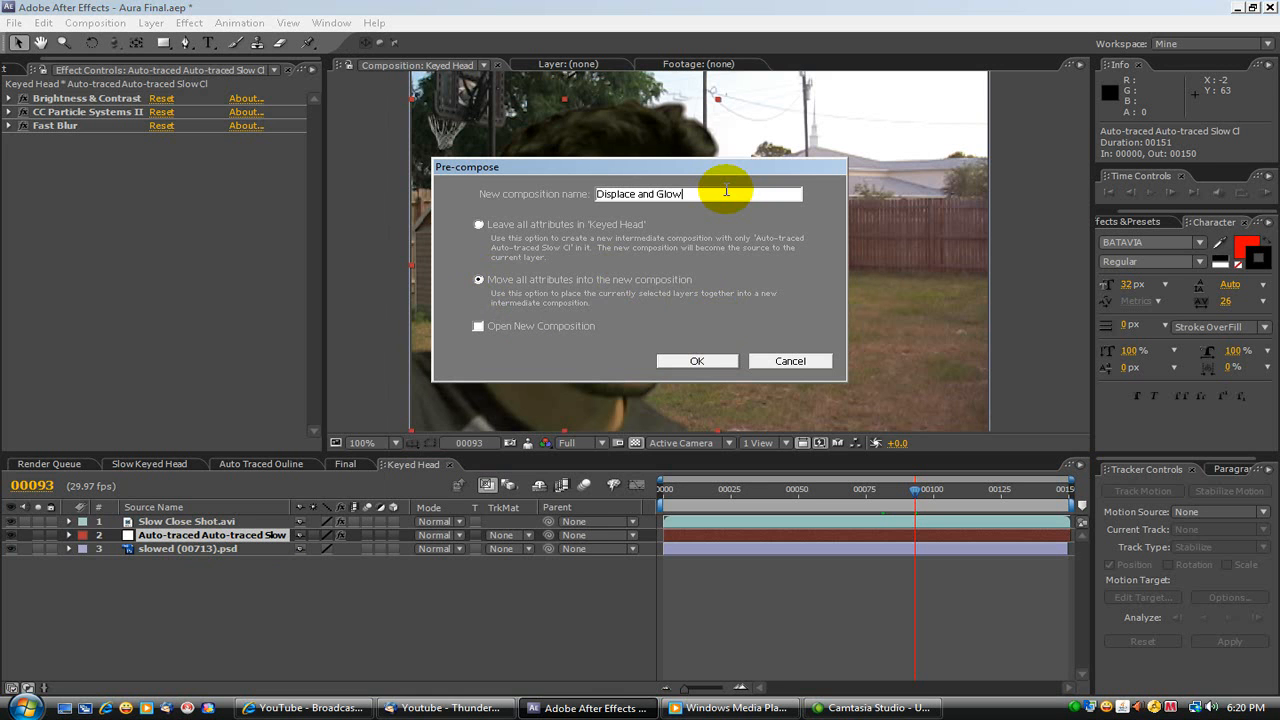
{"action": "key", "text": "Return"}
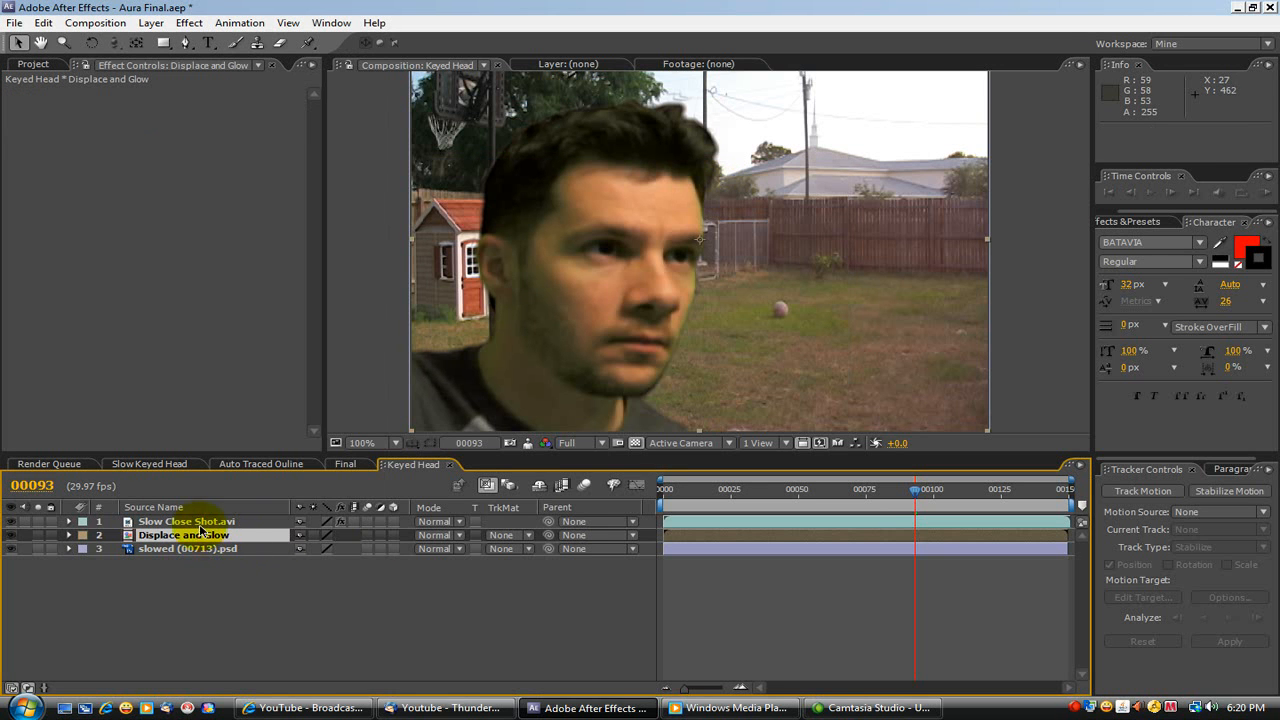
Add a Displacement Map effect to the slowed (00713).psd layer, using Displace and Glow as the displacement map layer.
{"action": "left_click", "coordinate": [174, 550]}
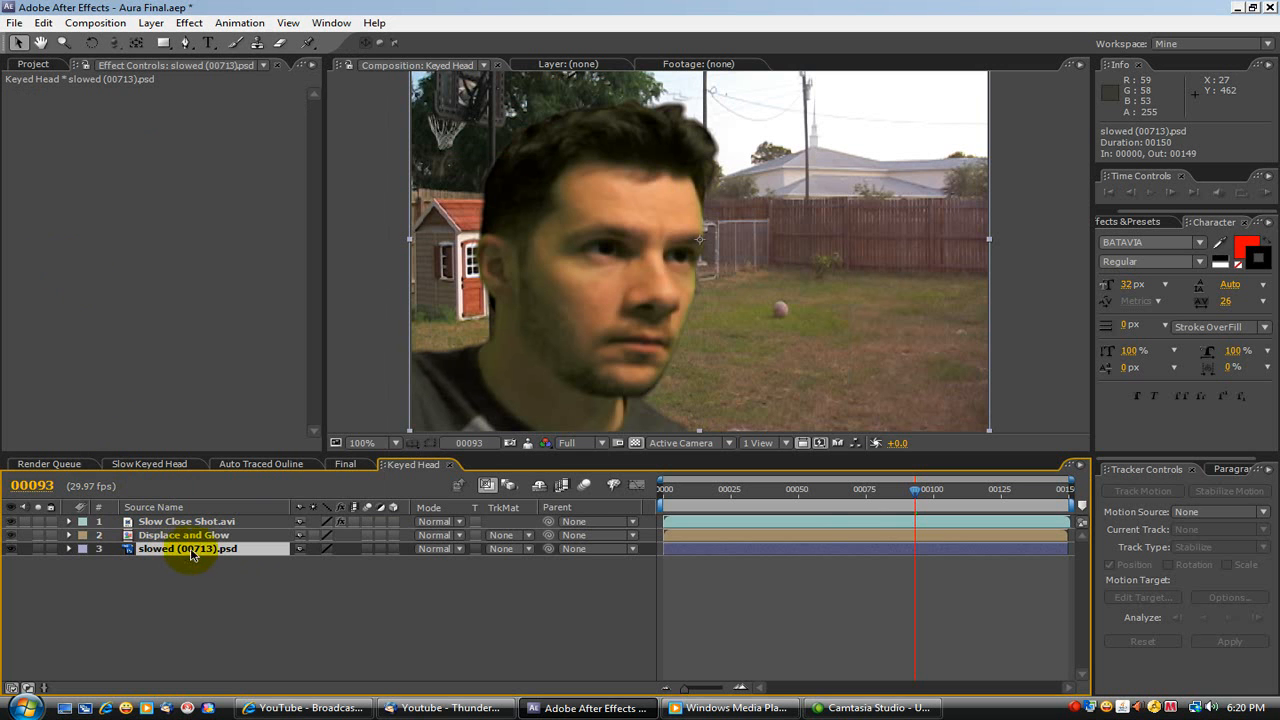
{"action": "right_click", "coordinate": [116, 366]}
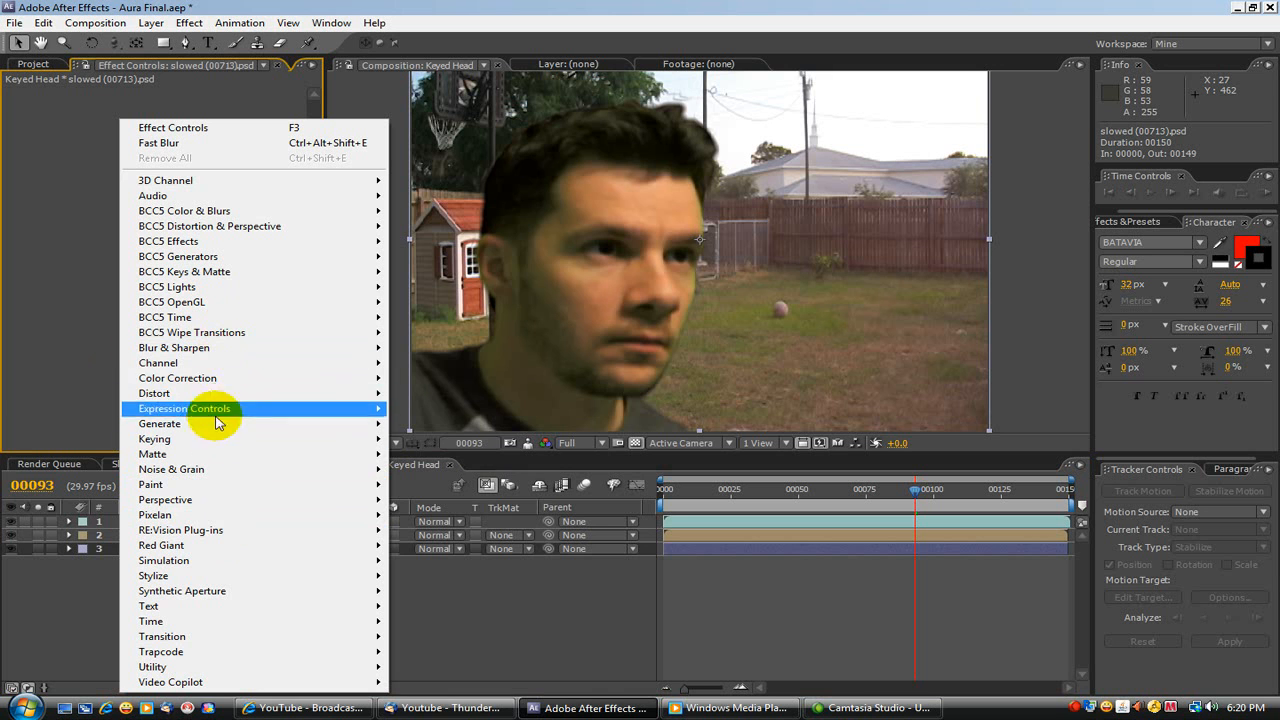
{"action": "mouse_move", "coordinate": [275, 395]}
{"action": "left_click", "coordinate": [428, 452]}
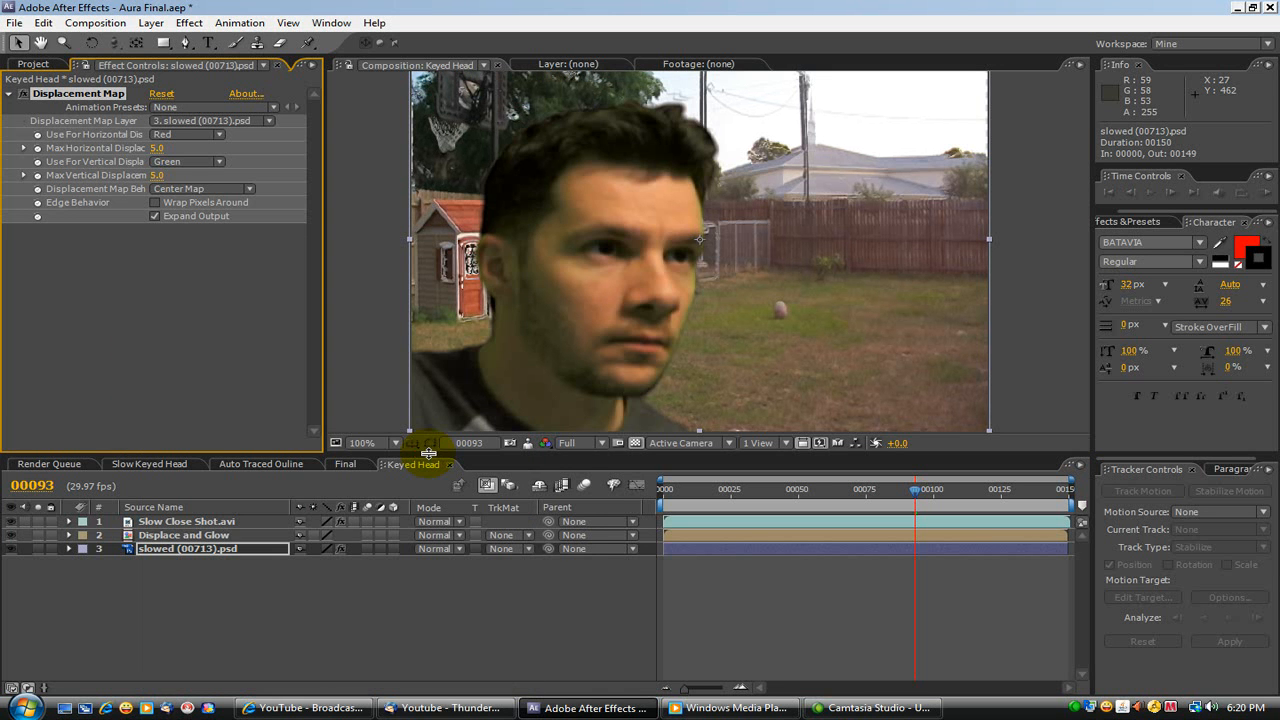
{"action": "left_click", "coordinate": [224, 121]}
{"action": "left_click", "coordinate": [222, 106]}
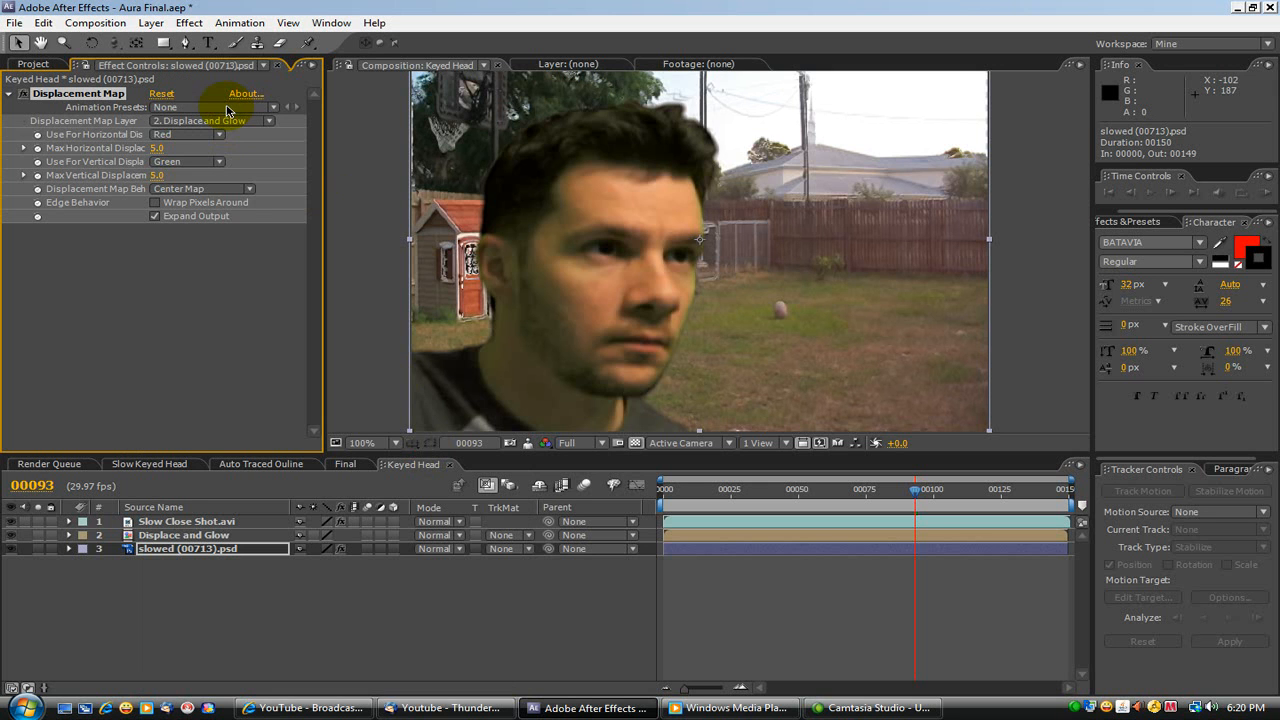
Use Luminance for both the horizontal and the vertical displacement of the Displacement Map.
{"action": "left_click", "coordinate": [210, 141]}
{"action": "left_click", "coordinate": [200, 194]}
{"action": "left_click", "coordinate": [195, 134]}
{"action": "left_click", "coordinate": [194, 208]}
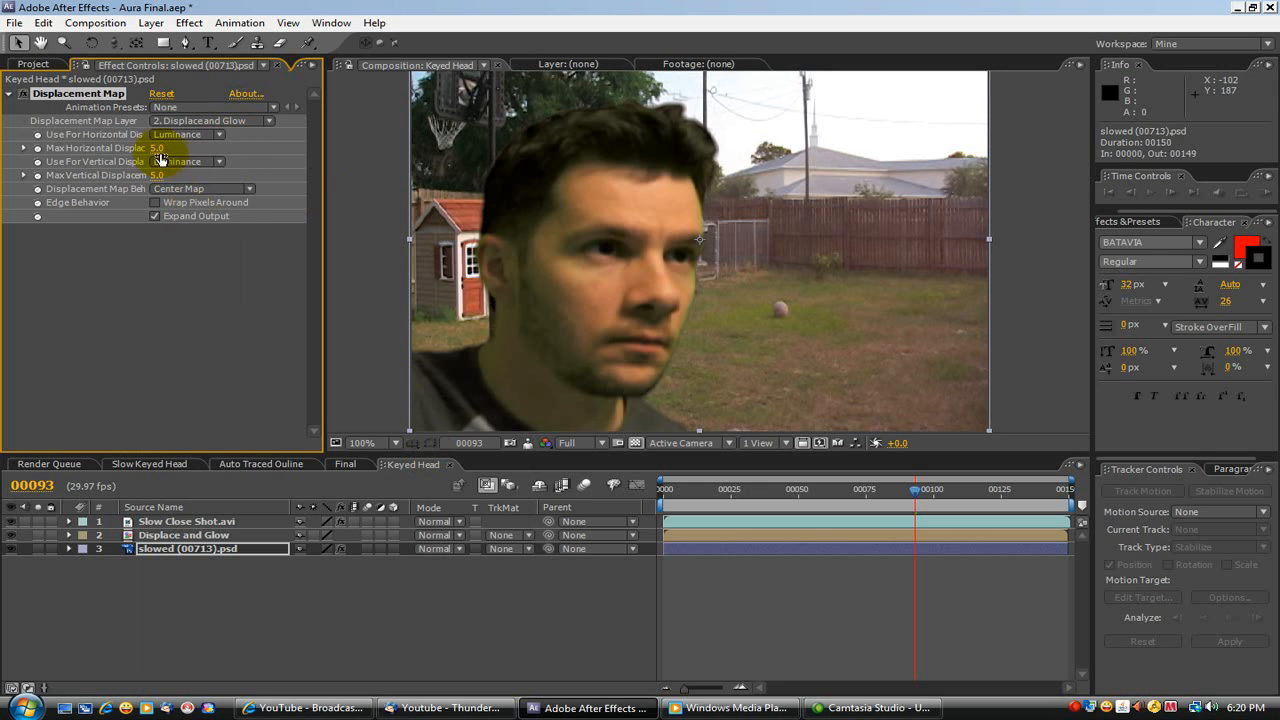
Set Max Horizontal Displacement to 36 and Max Vertical Displacement to -87, with Stretch Map to Fit and Wrap Pixels Around enabled.
{"action": "left_click_drag", "start_coordinate": [156, 148], "coordinate": [208, 174]}
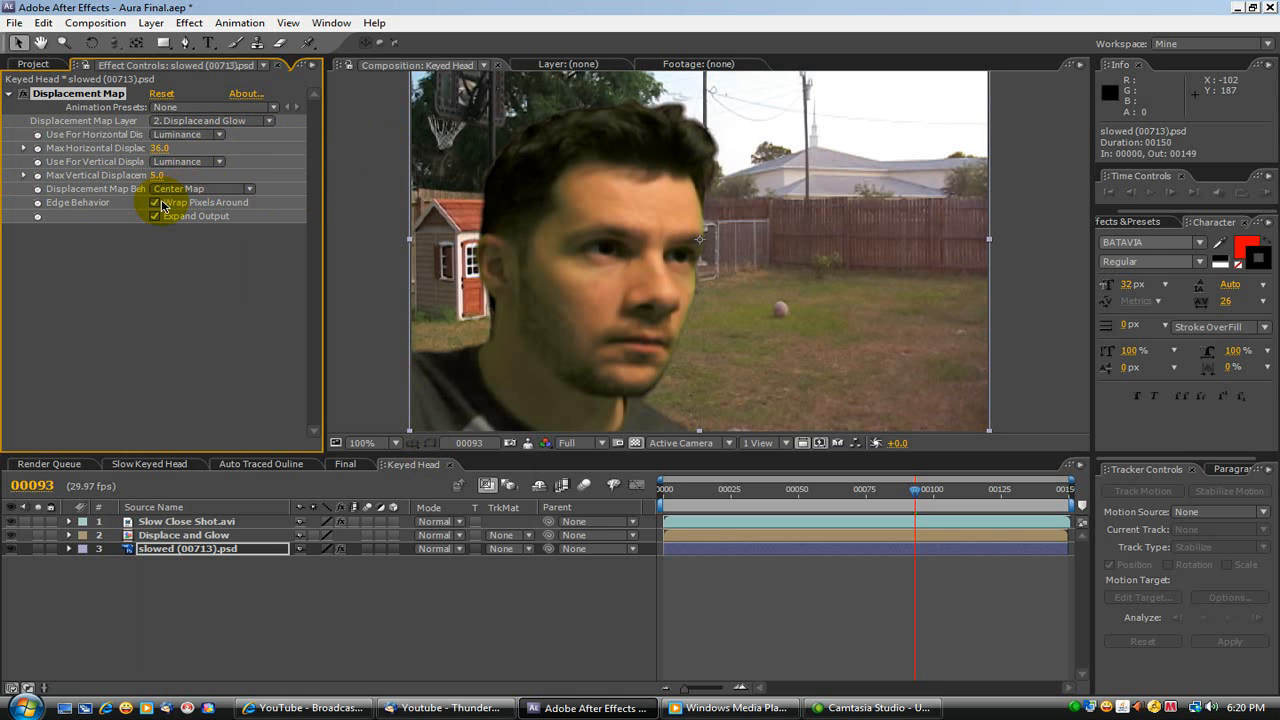
{"action": "left_click", "coordinate": [166, 188]}
{"action": "left_click", "coordinate": [170, 207]}
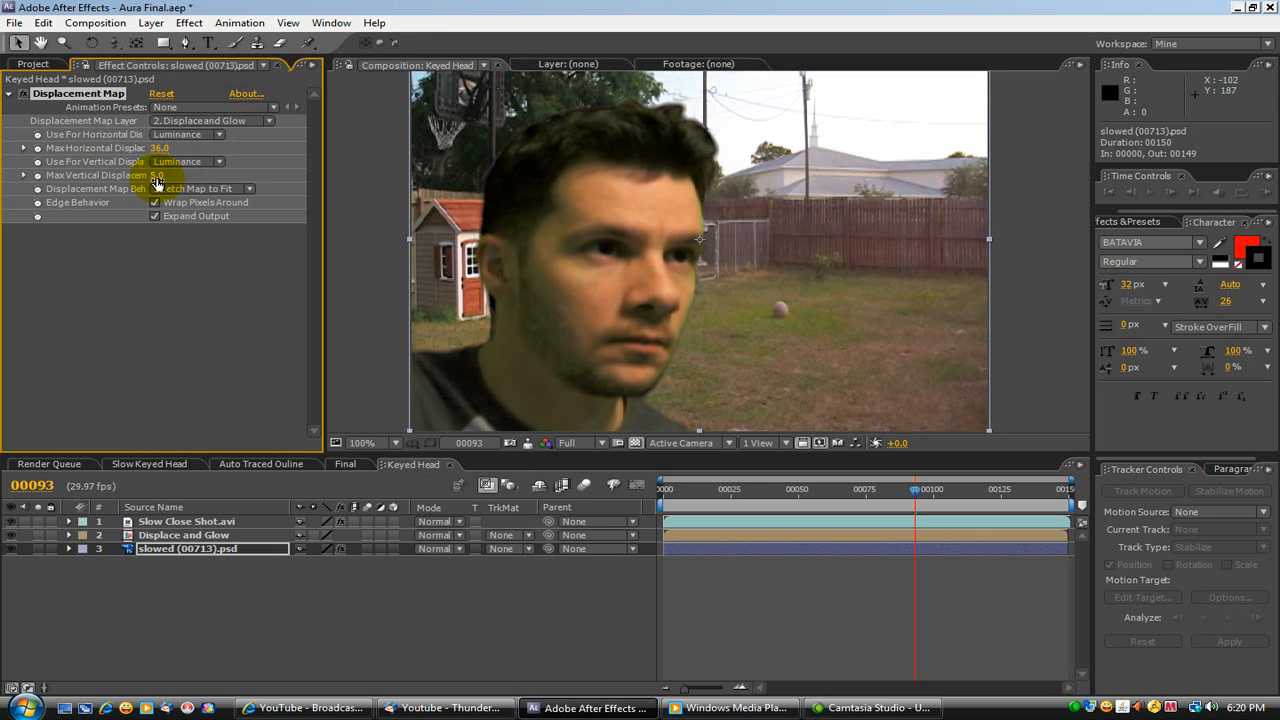
{"action": "left_click_drag", "start_coordinate": [172, 177], "coordinate": [101, 202]}
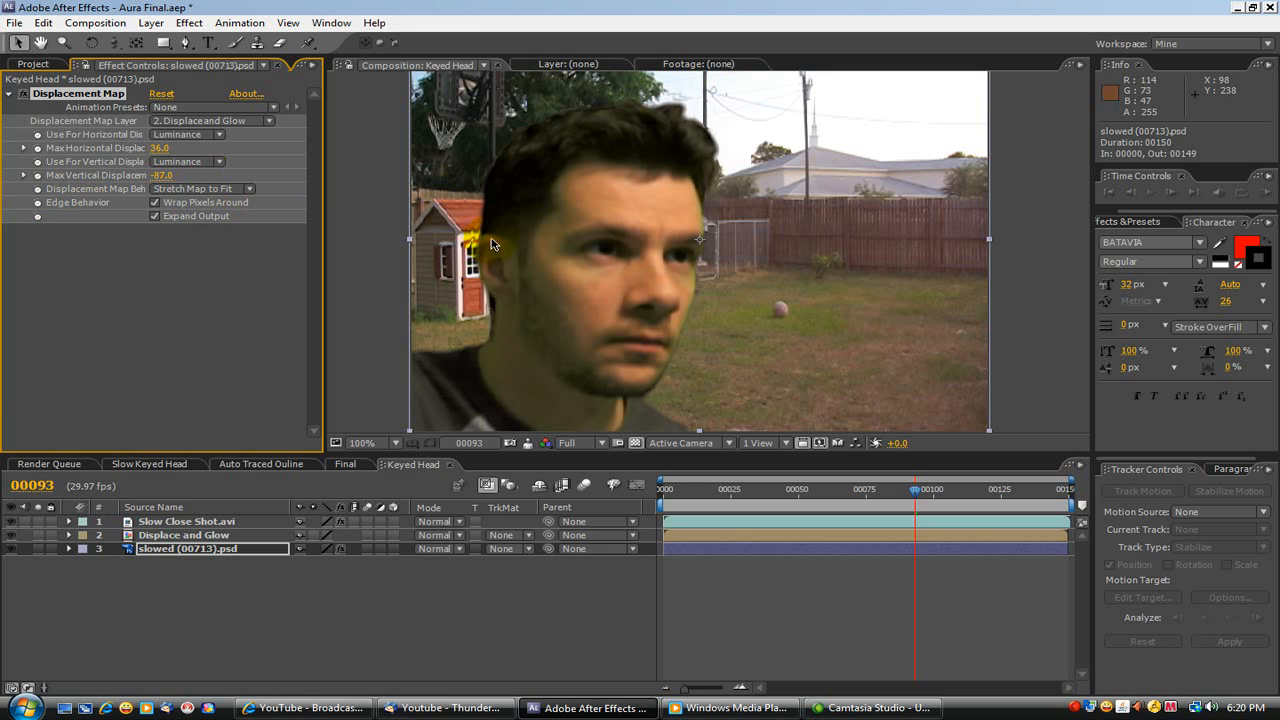
Set the Displacement Map's Max Horizontal Displacement to -77 and Max Vertical Displacement to -50 while checking the background beside the head.
{"action": "key", "text": "period"}
{"action": "left_click", "coordinate": [41, 43]}
{"action": "left_click_drag", "start_coordinate": [563, 257], "coordinate": [963, 316]}
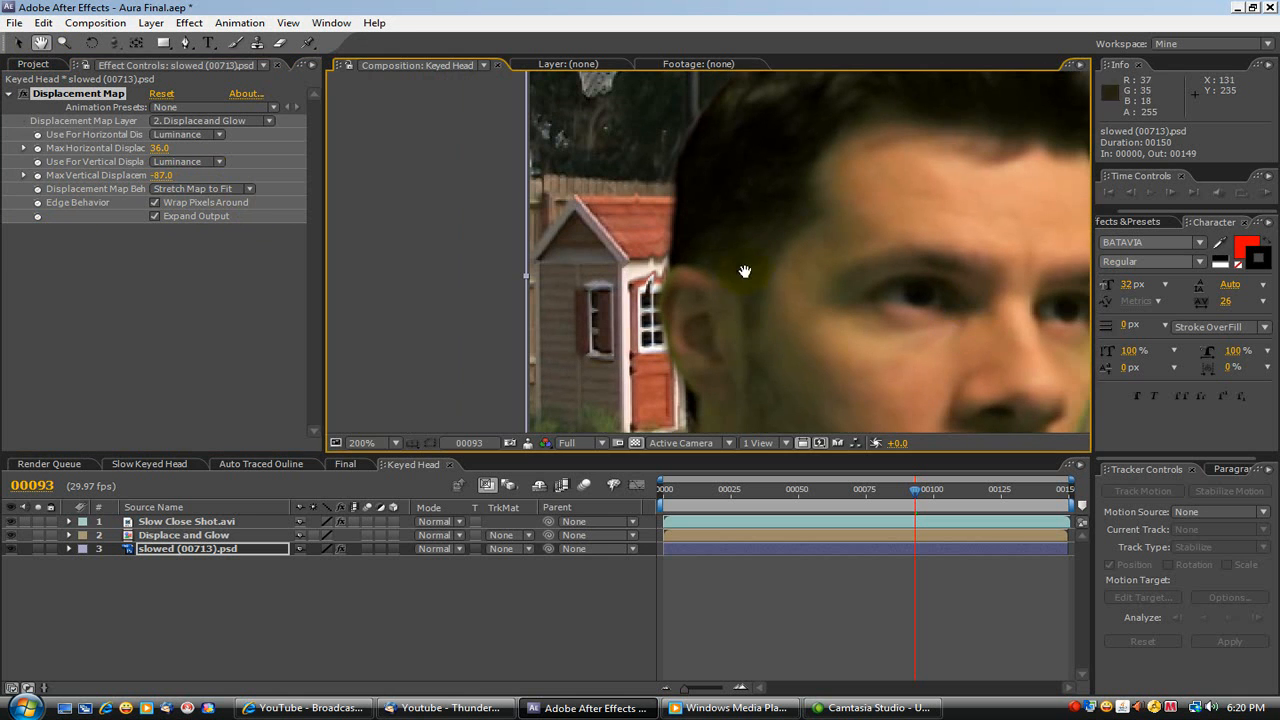
{"action": "left_click", "coordinate": [29, 48]}
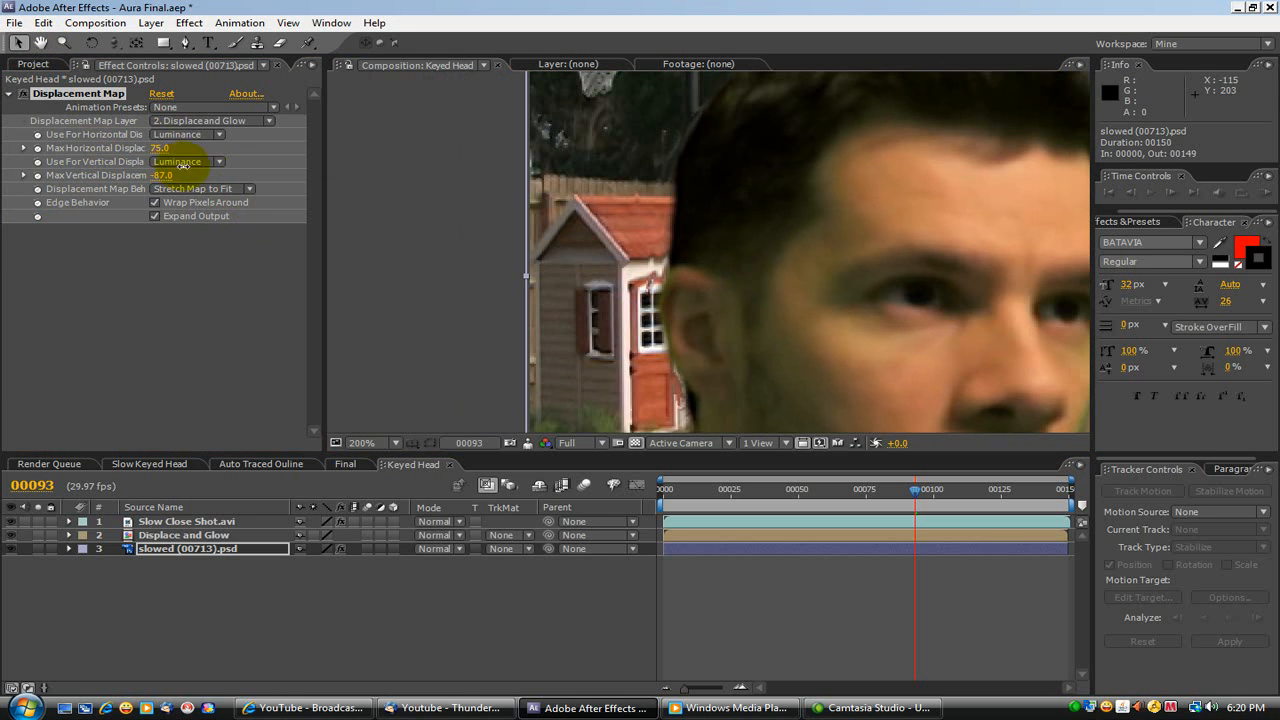
{"action": "left_click_drag", "start_coordinate": [160, 148], "coordinate": [90, 172]}
{"action": "left_click_drag", "start_coordinate": [168, 176], "coordinate": [228, 204]}
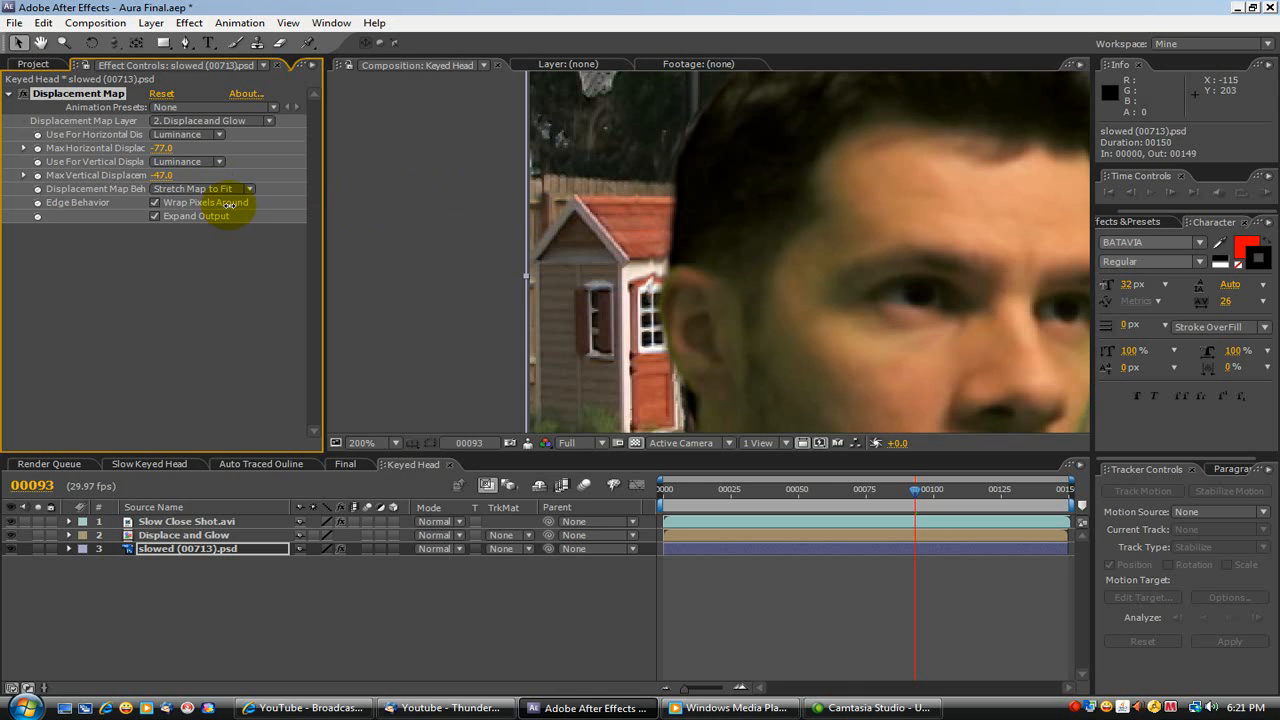
{"action": "scroll", "coordinate": [553, 205], "scroll_direction": "down", "scroll_amount": 1}
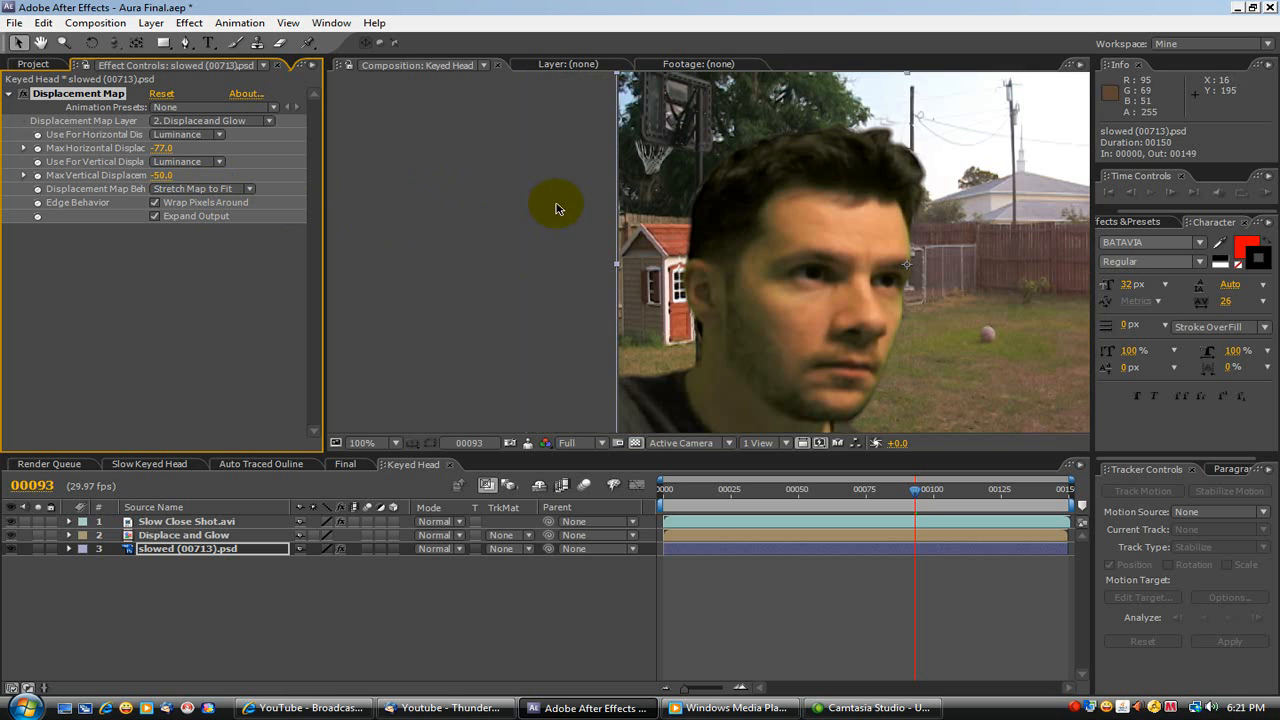
Examine the background distortion around the head and hair at several frames, up close and at full view.
{"action": "left_click", "coordinate": [40, 43]}
{"action": "left_click_drag", "start_coordinate": [809, 243], "coordinate": [606, 270]}
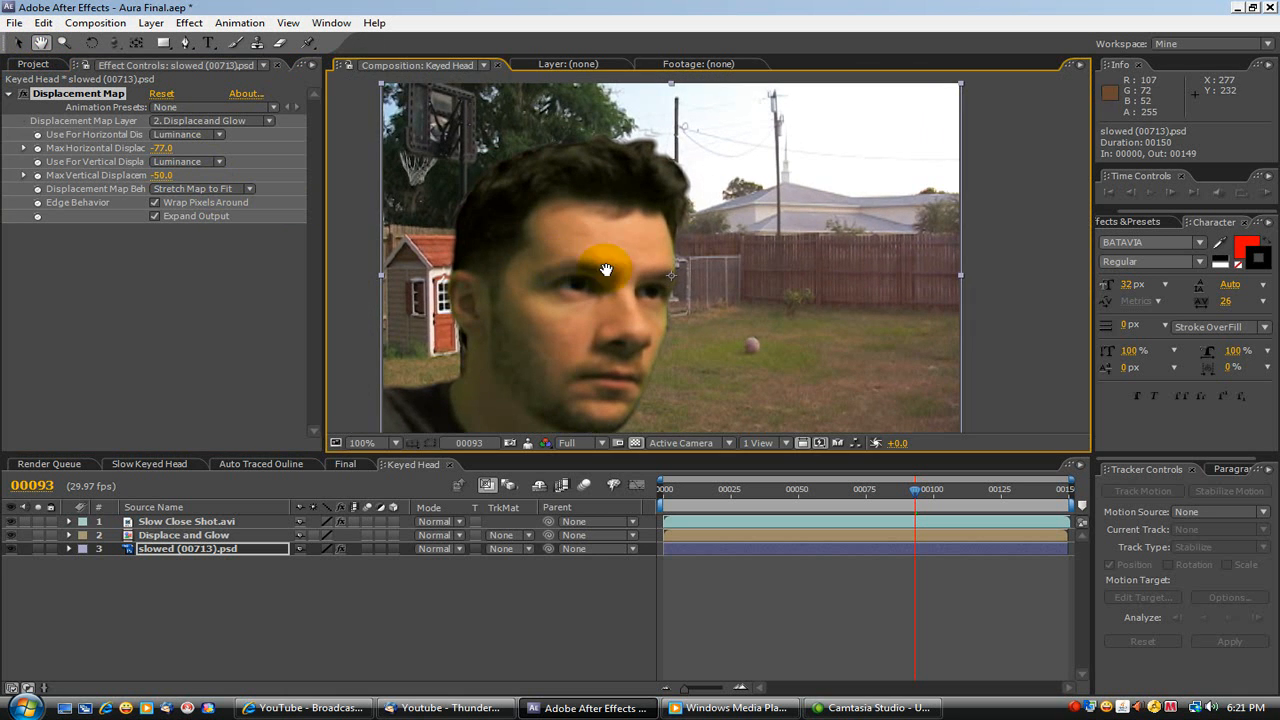
{"action": "left_click_drag", "start_coordinate": [927, 497], "coordinate": [852, 497]}
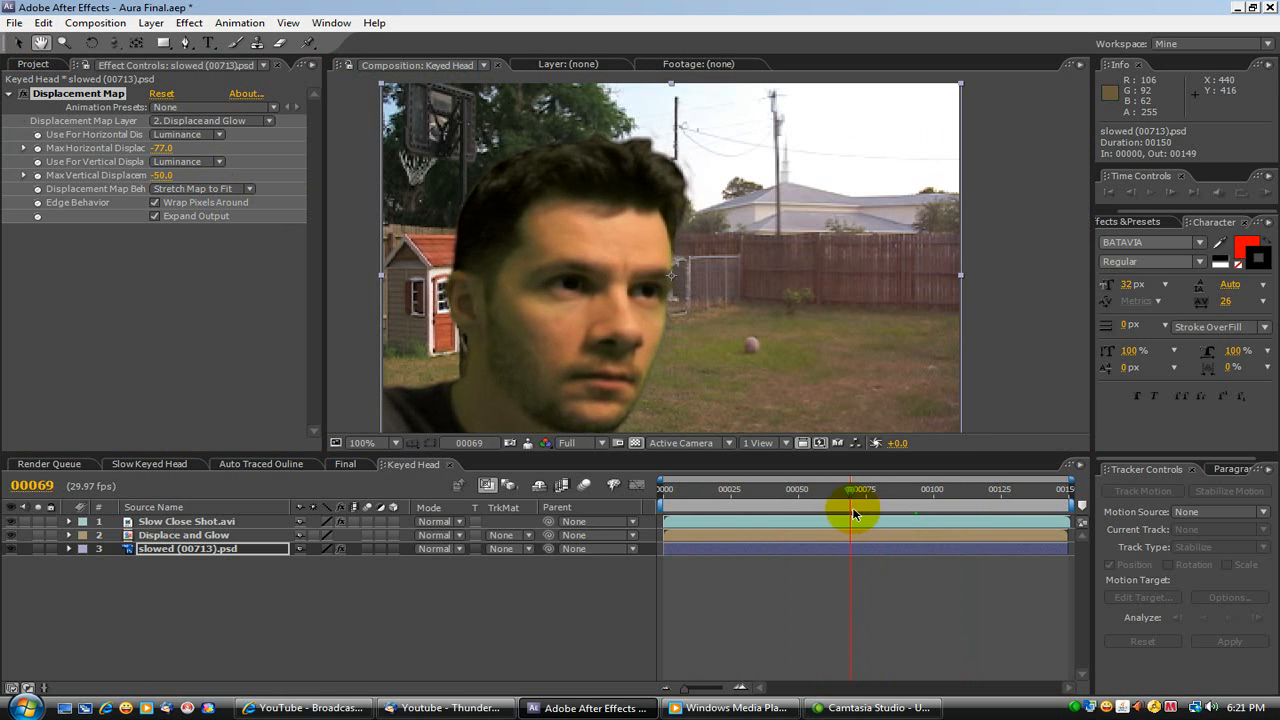
{"action": "left_click_drag", "start_coordinate": [530, 209], "coordinate": [546, 372]}
{"action": "scroll", "coordinate": [754, 356], "scroll_direction": "up", "scroll_amount": 1}
{"action": "left_click_drag", "start_coordinate": [742, 362], "coordinate": [754, 257]}
{"action": "left_click_drag", "start_coordinate": [852, 491], "coordinate": [938, 489]}
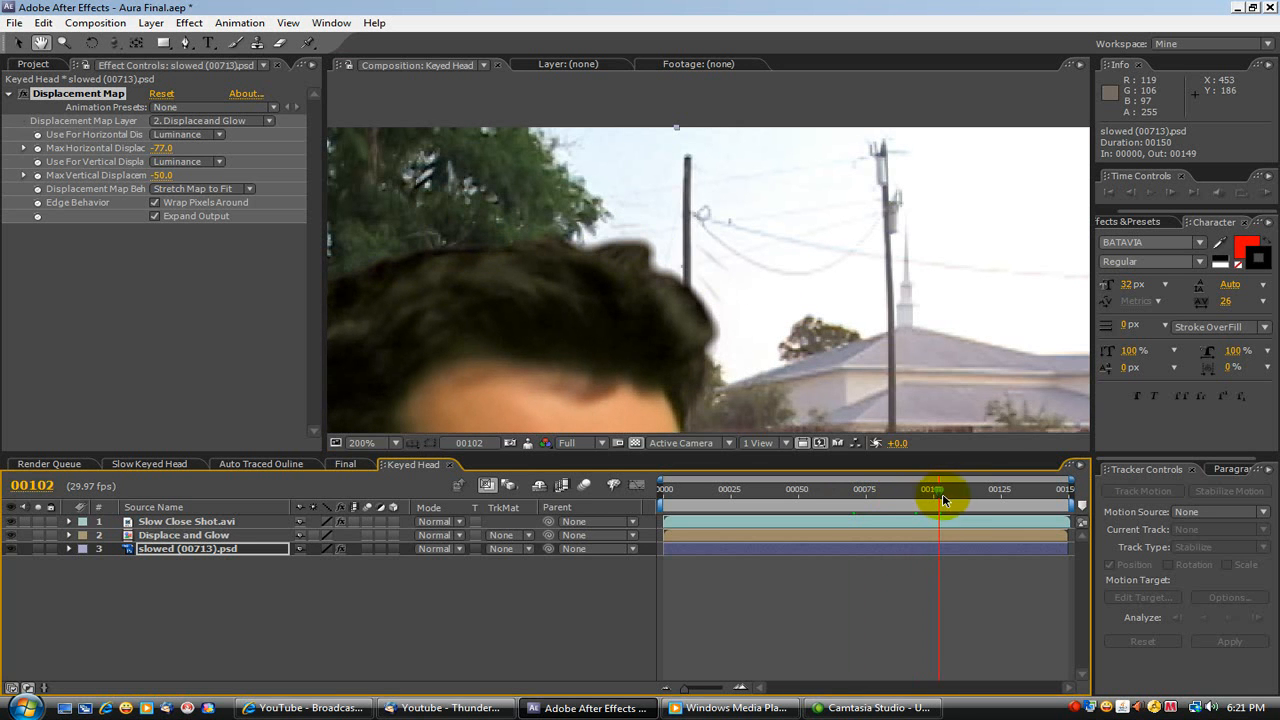
{"action": "left_click_drag", "start_coordinate": [954, 495], "coordinate": [921, 489]}
{"action": "scroll", "coordinate": [705, 215], "scroll_direction": "down", "scroll_amount": 2}
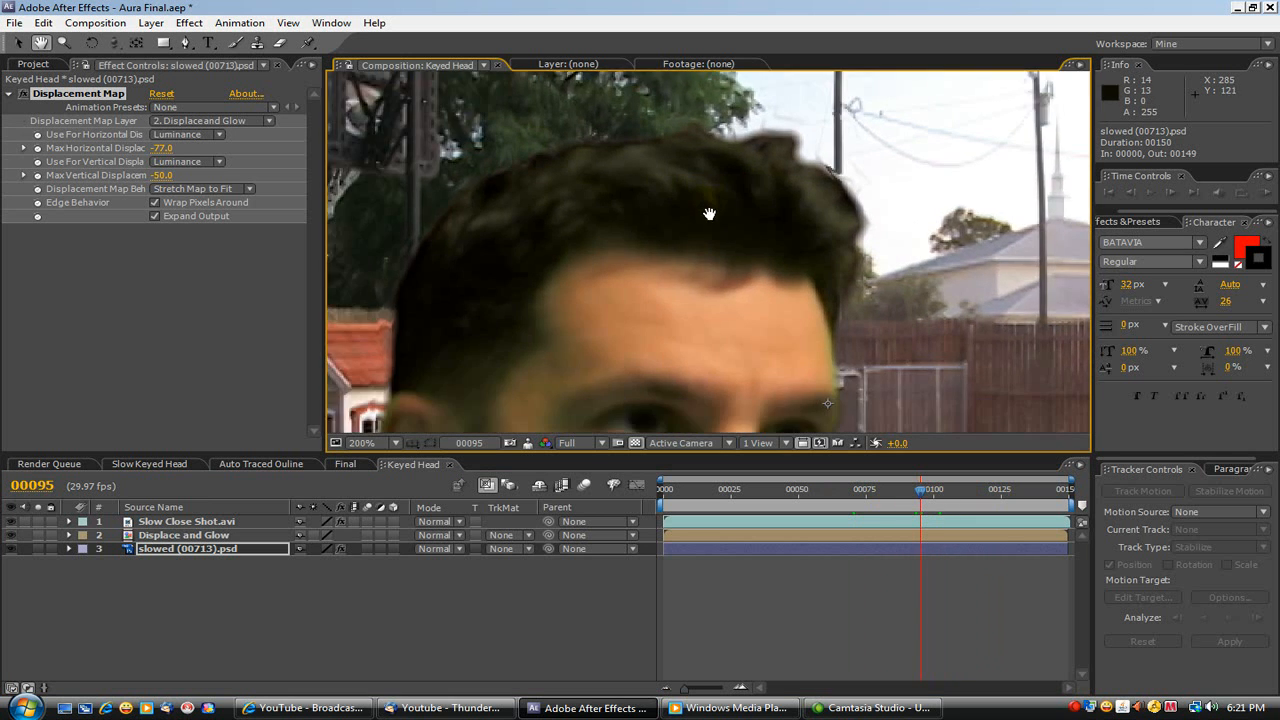
{"action": "left_click_drag", "start_coordinate": [724, 275], "coordinate": [630, 238]}
{"action": "scroll", "coordinate": [627, 198], "scroll_direction": "down", "scroll_amount": 2}
{"action": "scroll", "coordinate": [602, 250], "scroll_direction": "up", "scroll_amount": 2}
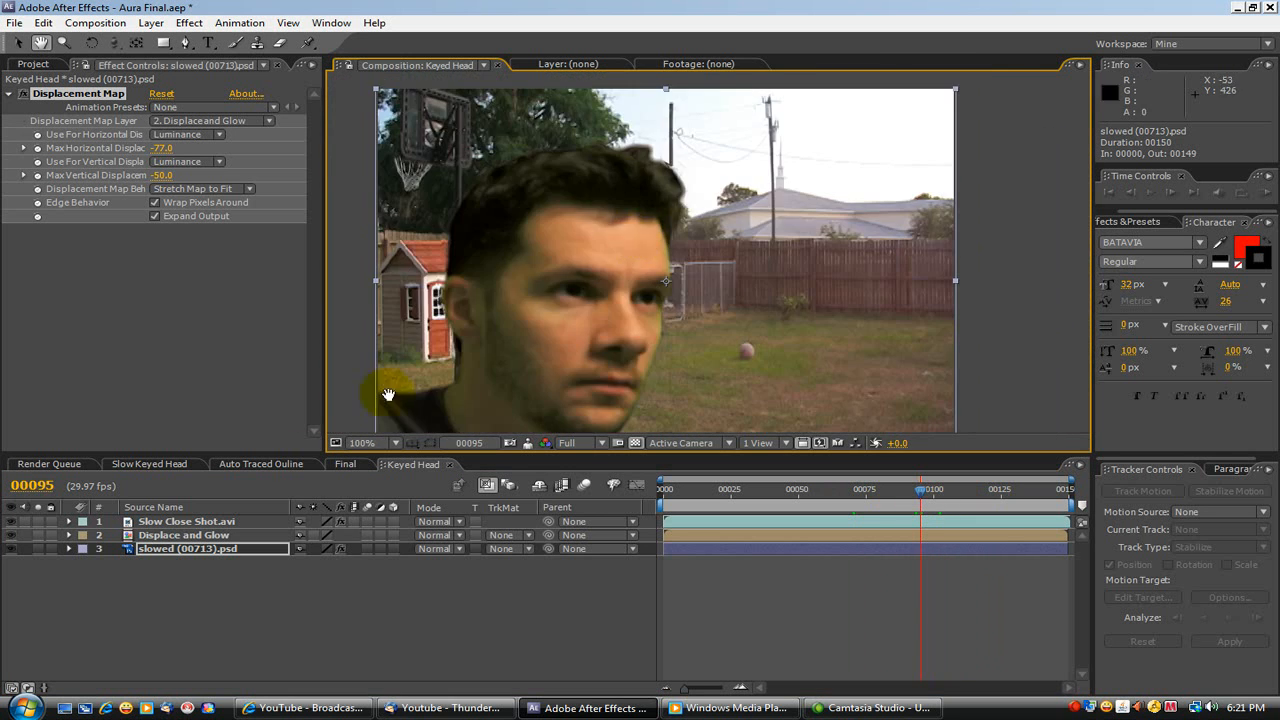
Set the blending mode of the Displace and Glow layer to Add.
{"action": "left_click", "coordinate": [18, 43]}
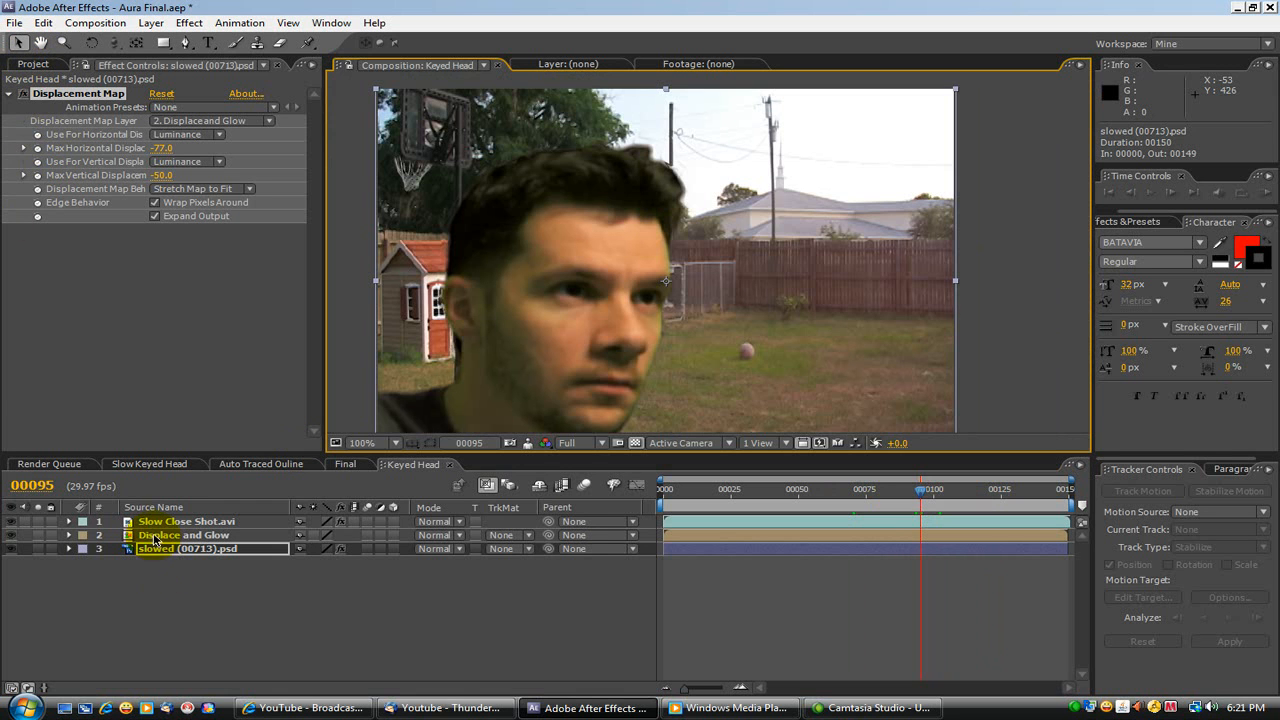
{"action": "left_click", "coordinate": [160, 535]}
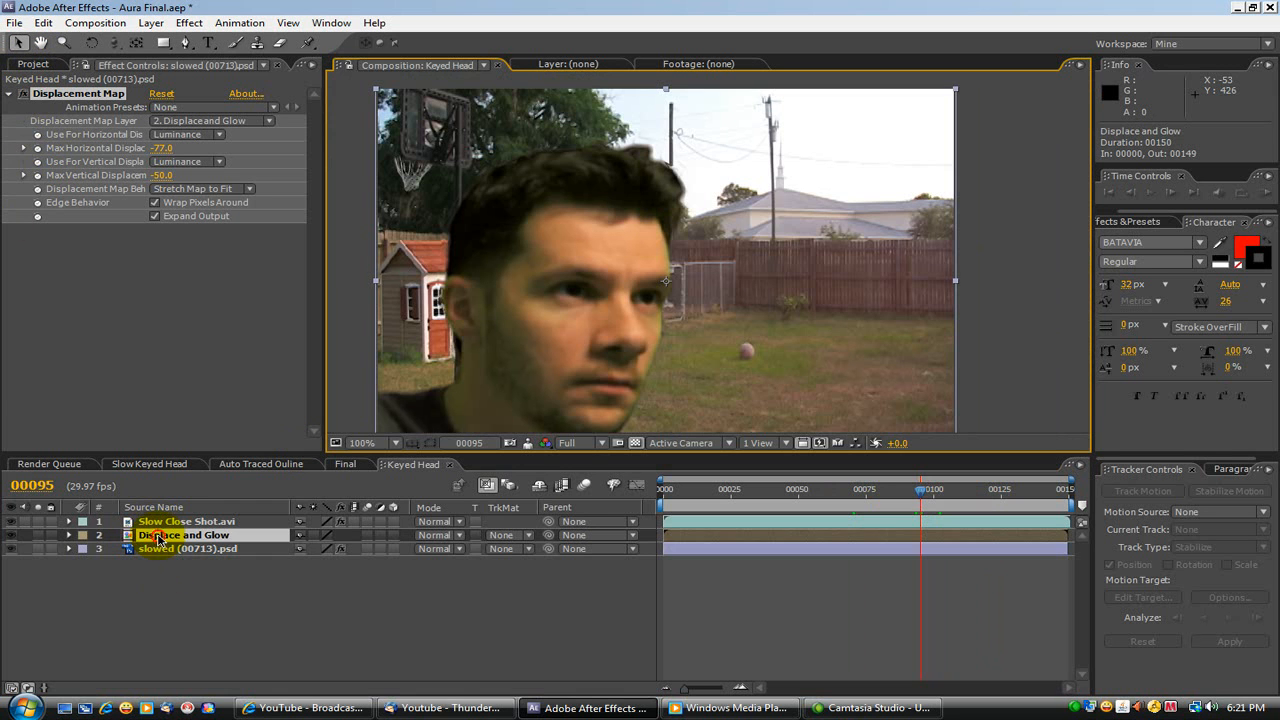
{"action": "right_click", "coordinate": [107, 288]}
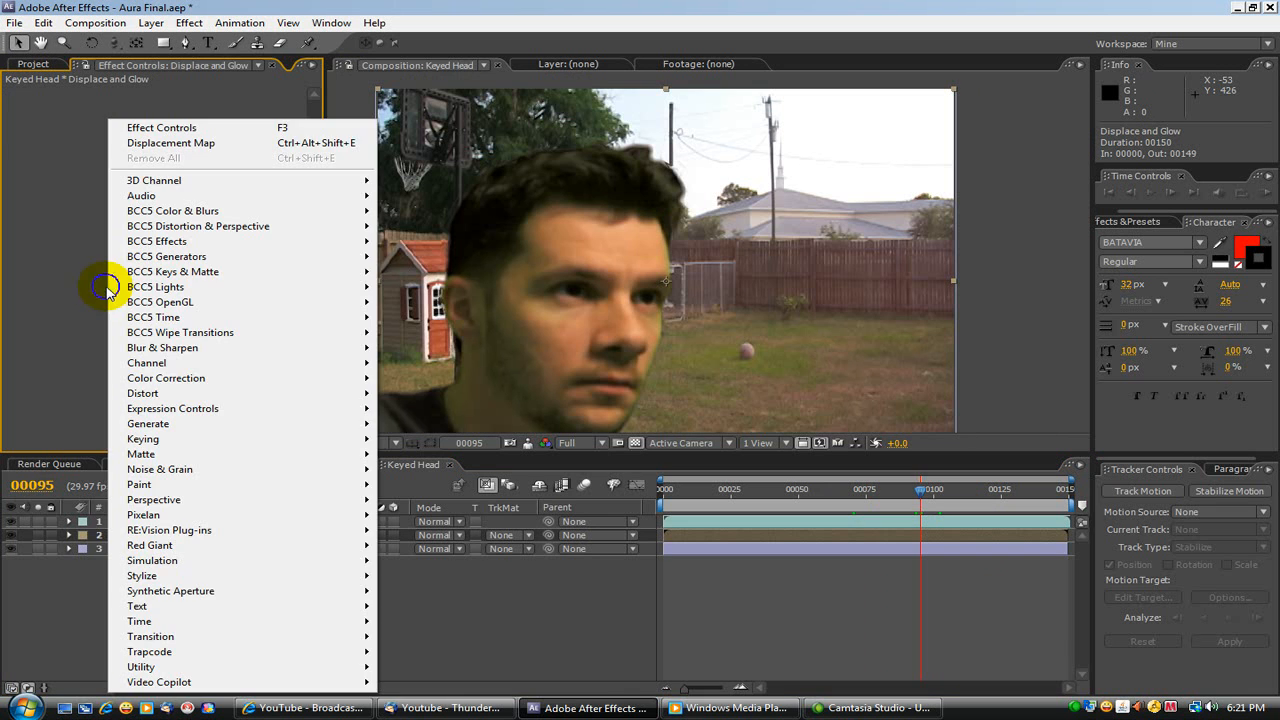
{"action": "left_click", "coordinate": [48, 291]}
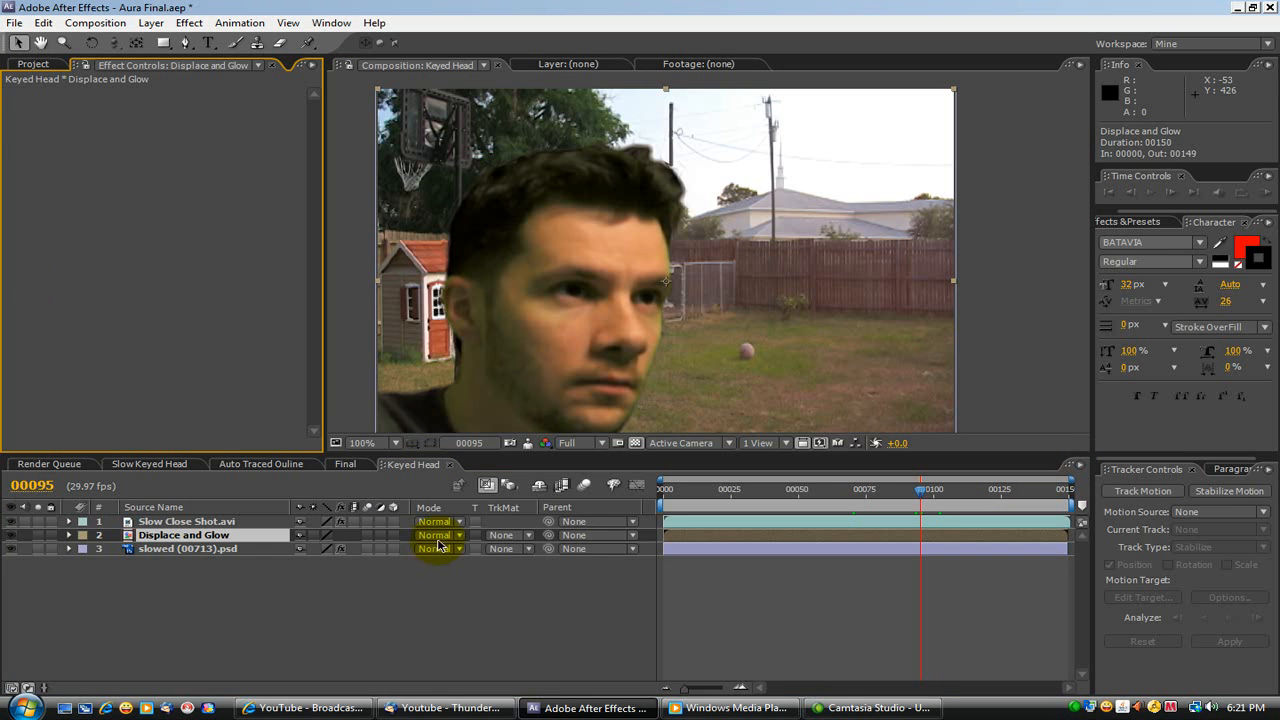
{"action": "left_click", "coordinate": [437, 537]}
{"action": "left_click", "coordinate": [436, 250]}
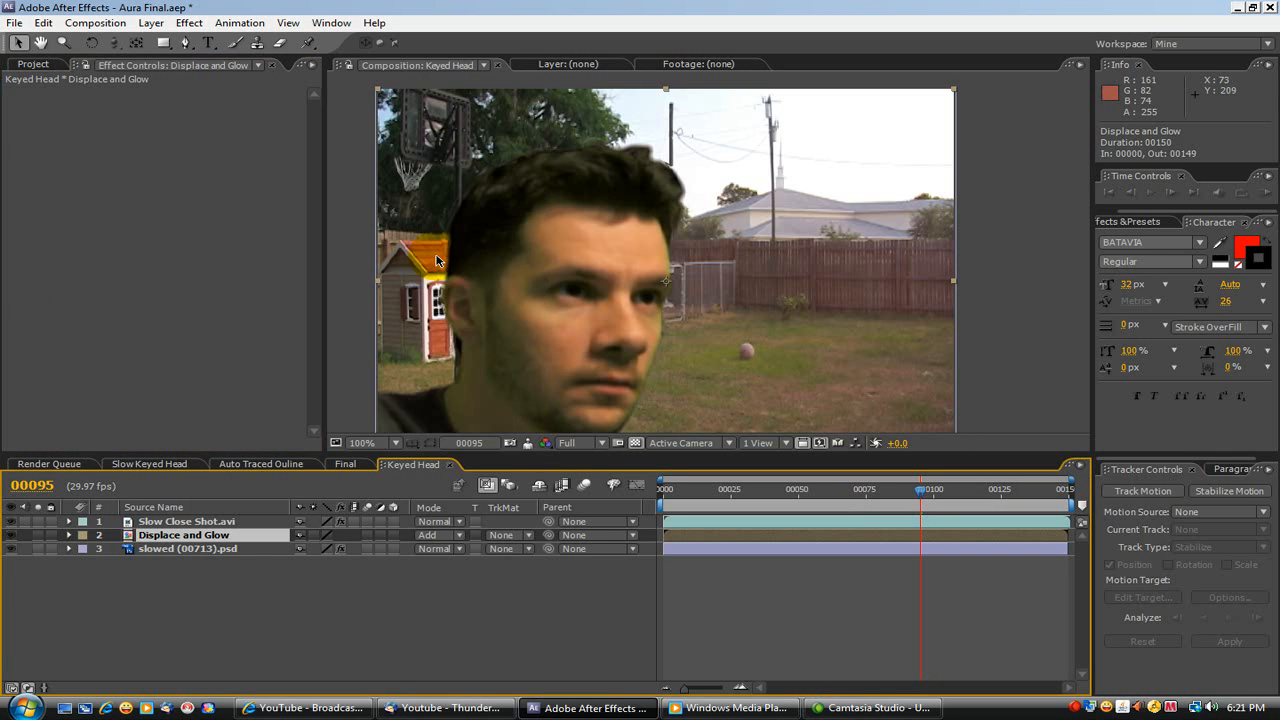
Apply the Stylize Glow effect to the Displace and Glow layer, with frame 100 as the preview frame.
{"action": "mouse_move", "coordinate": [922, 491]}
{"action": "left_mouse_down"}
{"action": "mouse_move", "coordinate": [957, 497]}
{"action": "mouse_move", "coordinate": [898, 502]}
{"action": "mouse_move", "coordinate": [932, 503]}
{"action": "left_mouse_up"}
{"action": "left_click", "coordinate": [79, 309]}
{"action": "right_click", "coordinate": [72, 314]}
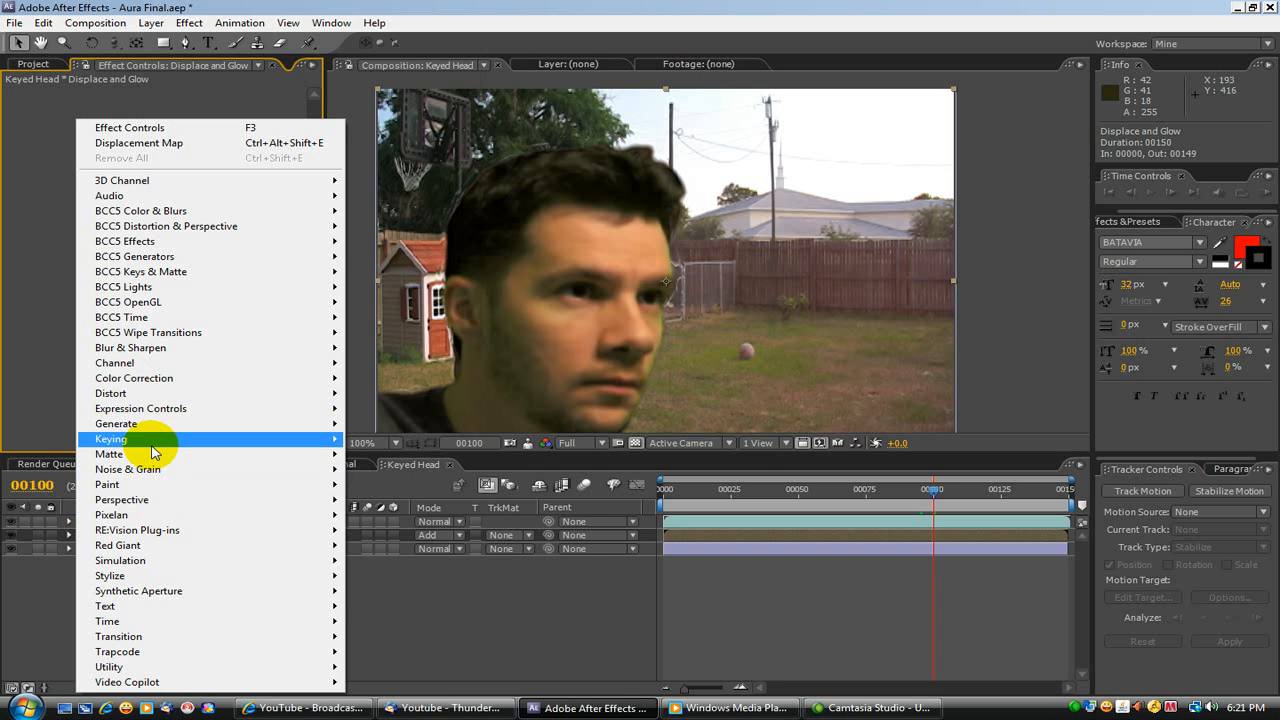
{"action": "mouse_move", "coordinate": [152, 446]}
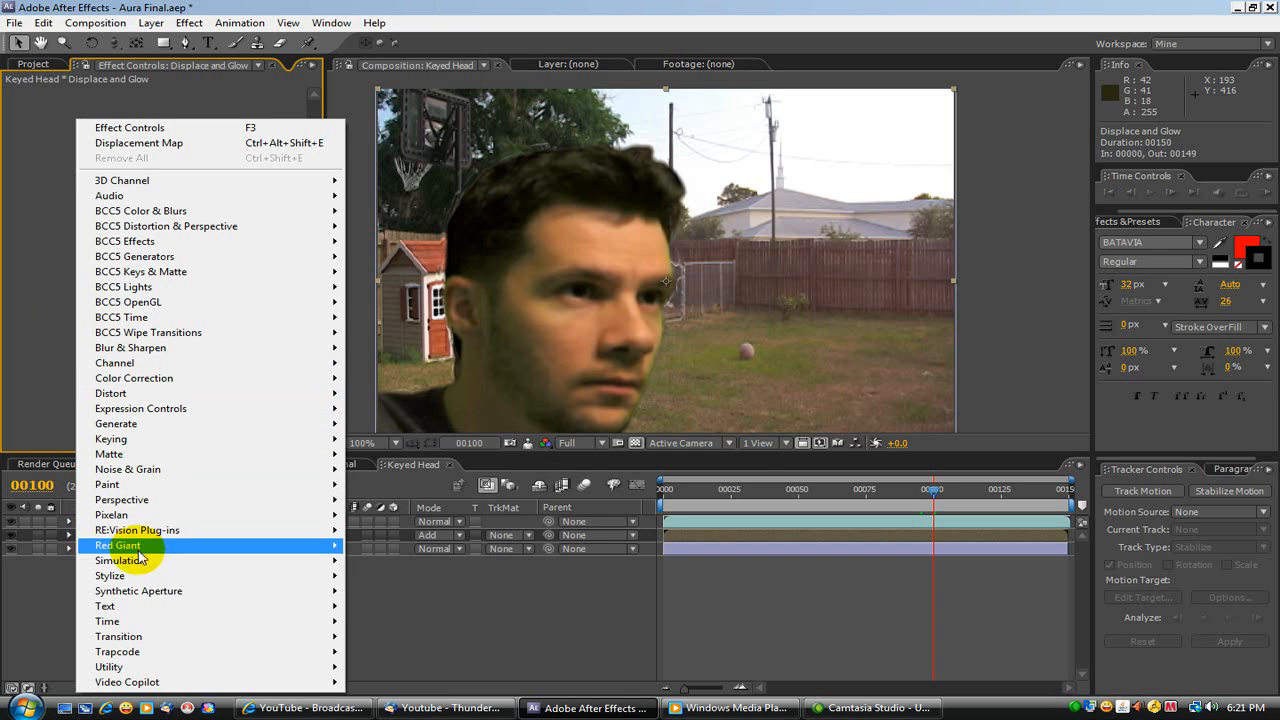
{"action": "mouse_move", "coordinate": [148, 578]}
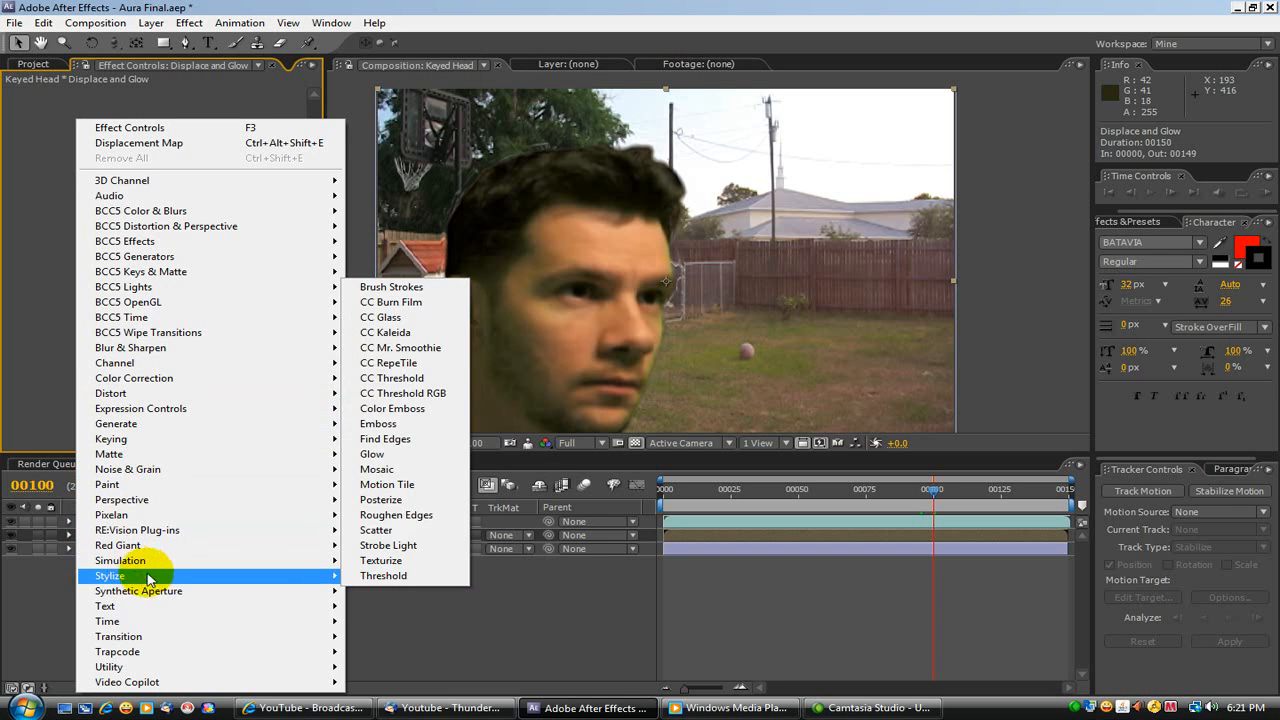
{"action": "left_click", "coordinate": [410, 455]}
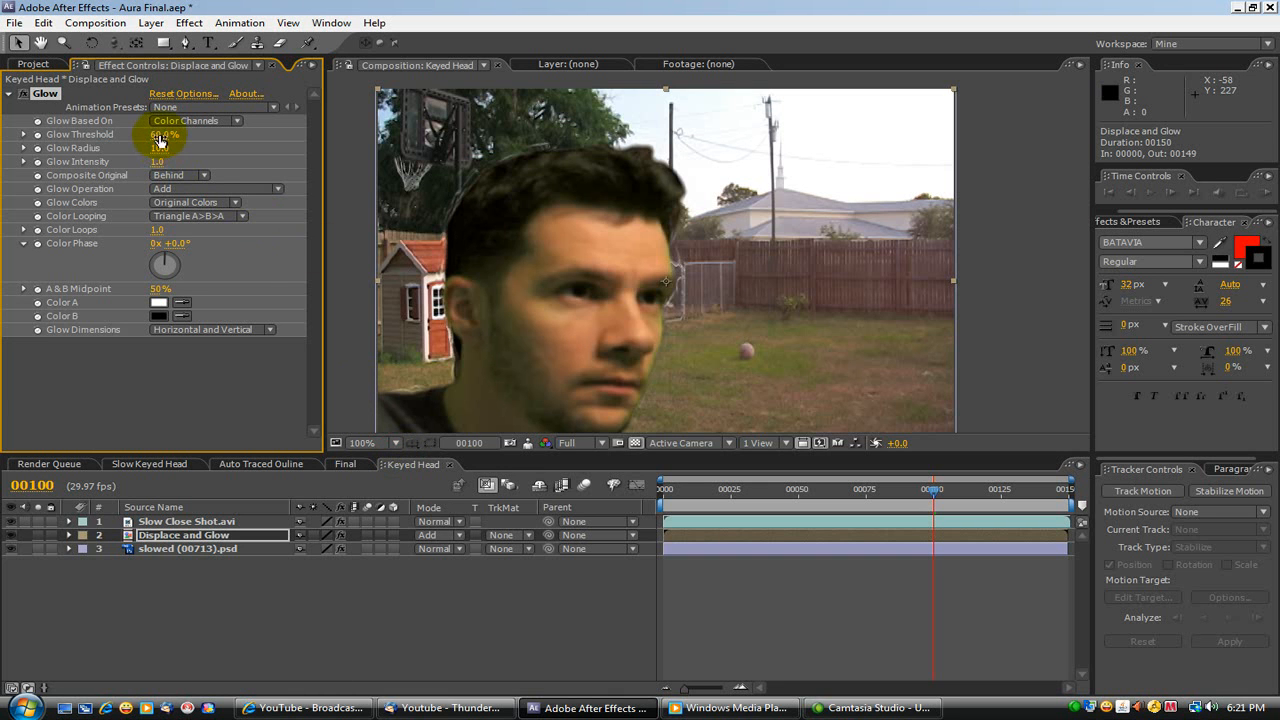
Set the Glow Threshold to 34.9%, Glow Radius to 2.0 and Glow Intensity to 1.7.
{"action": "left_click_drag", "start_coordinate": [160, 134], "coordinate": [128, 158]}
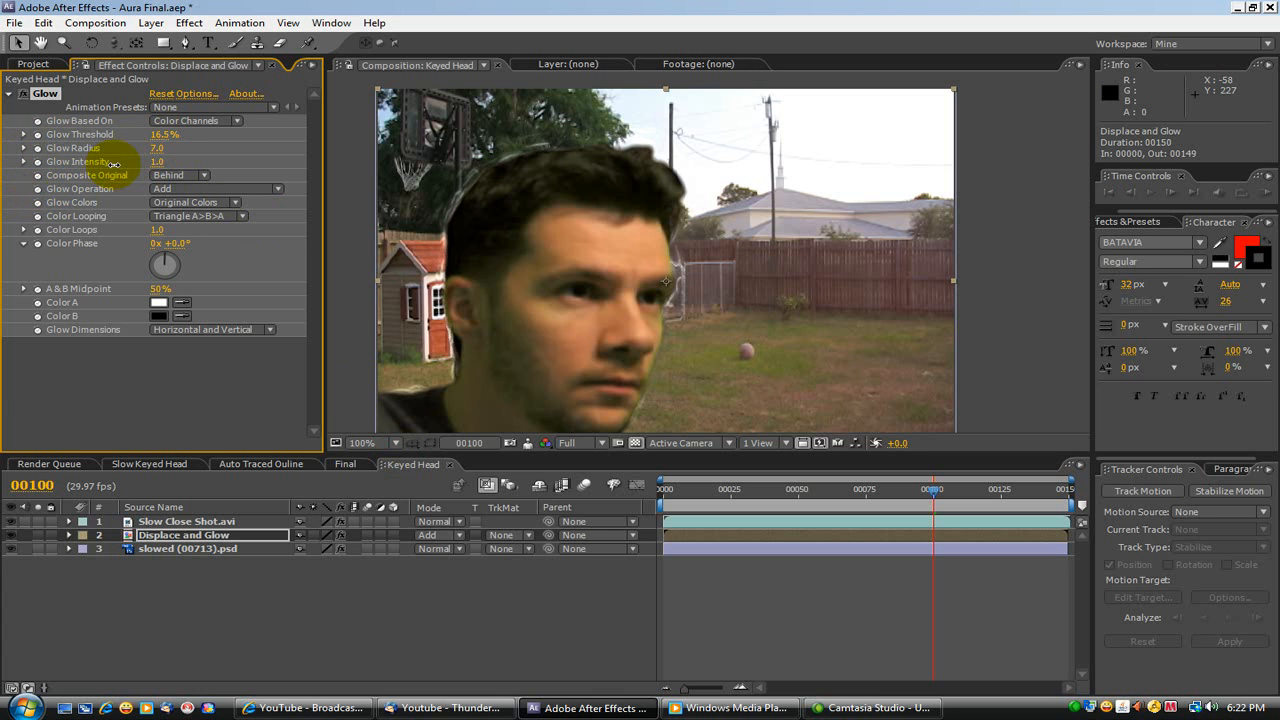
{"action": "left_click_drag", "start_coordinate": [159, 162], "coordinate": [129, 151]}
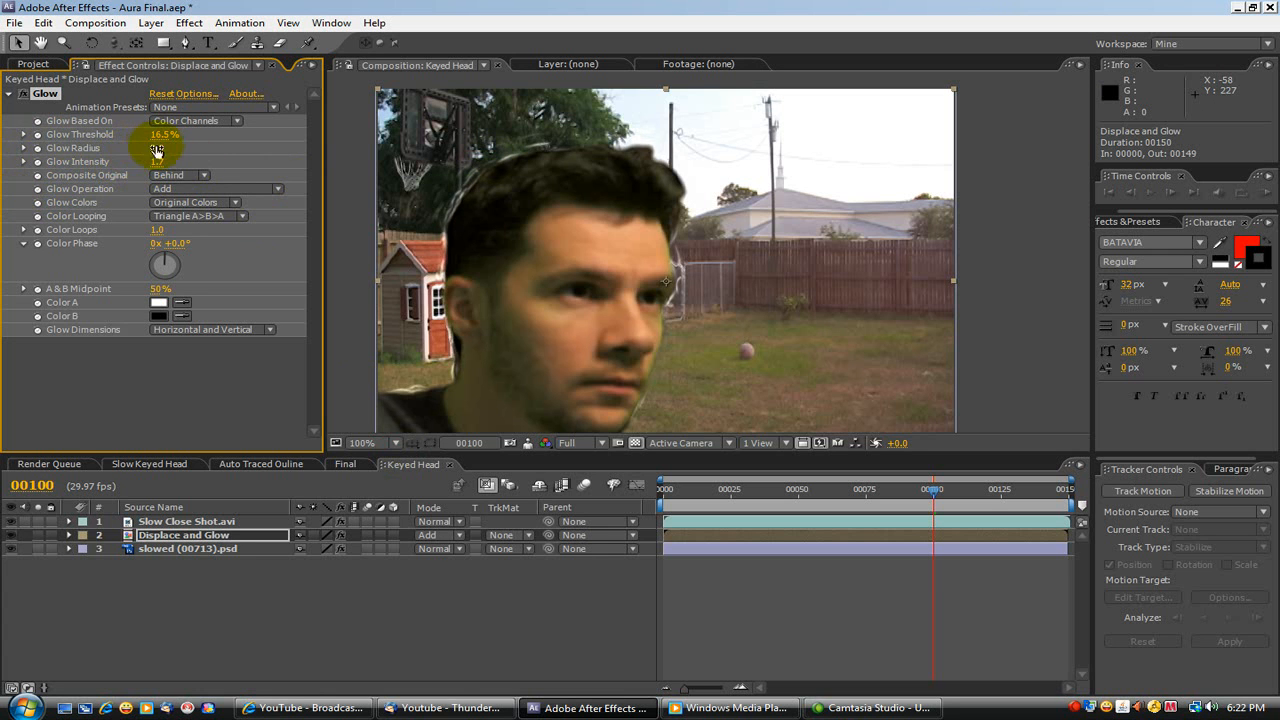
{"action": "left_click_drag", "start_coordinate": [153, 133], "coordinate": [72, 147]}
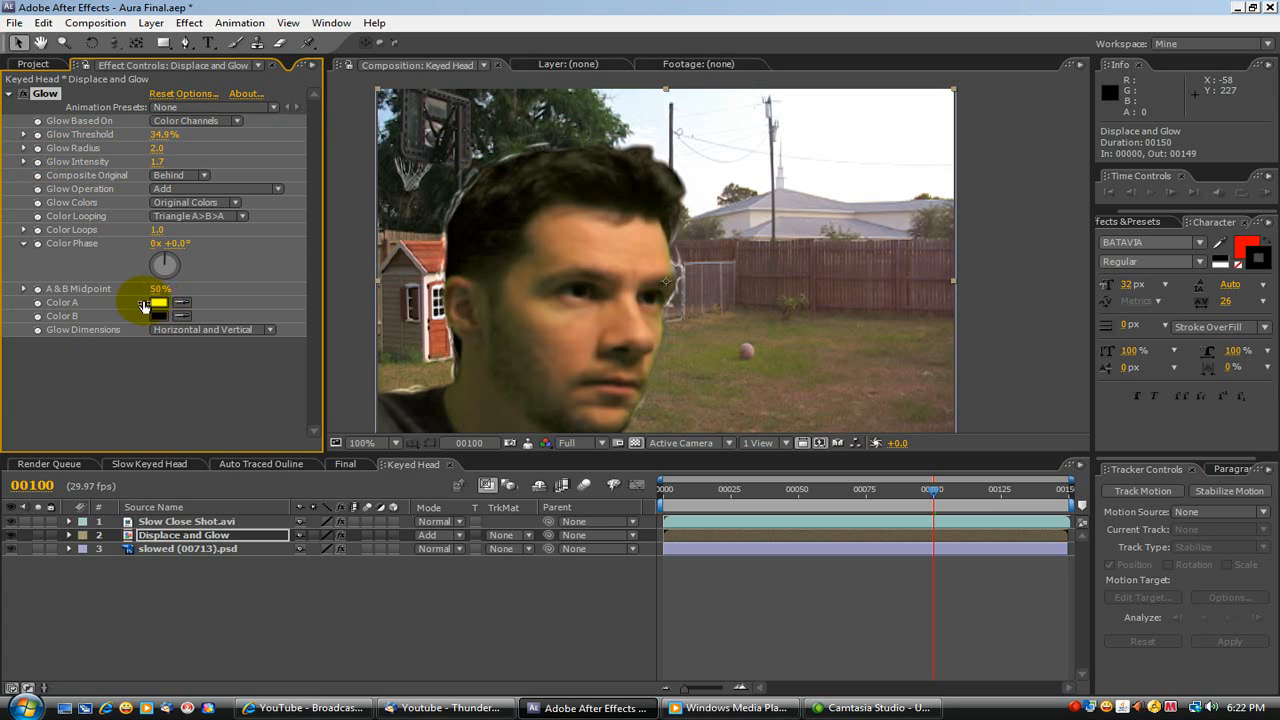
Switch the Glow Colors to A & B Colors and make Color A a saturated golden yellow.
{"action": "left_click", "coordinate": [185, 202]}
{"action": "left_click", "coordinate": [185, 216]}
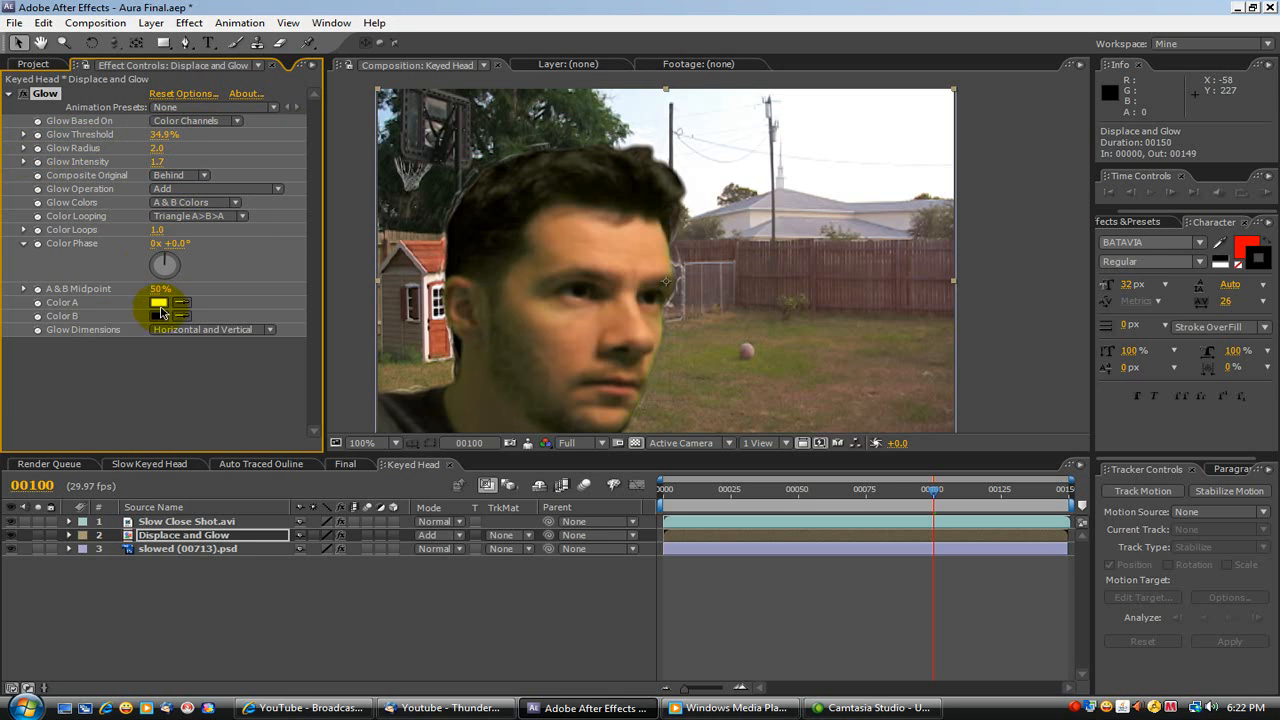
{"action": "left_click", "coordinate": [162, 305]}
{"action": "left_click_drag", "start_coordinate": [268, 593], "coordinate": [266, 585]}
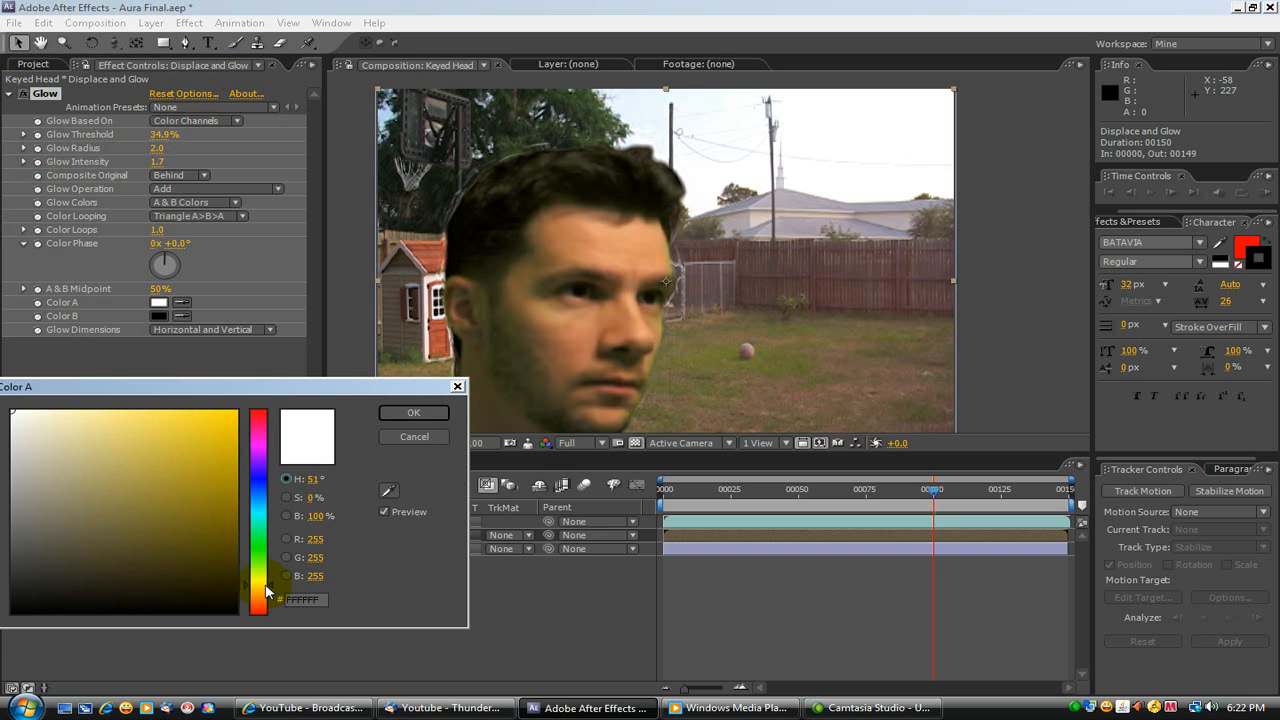
{"action": "left_click_drag", "start_coordinate": [198, 432], "coordinate": [253, 397]}
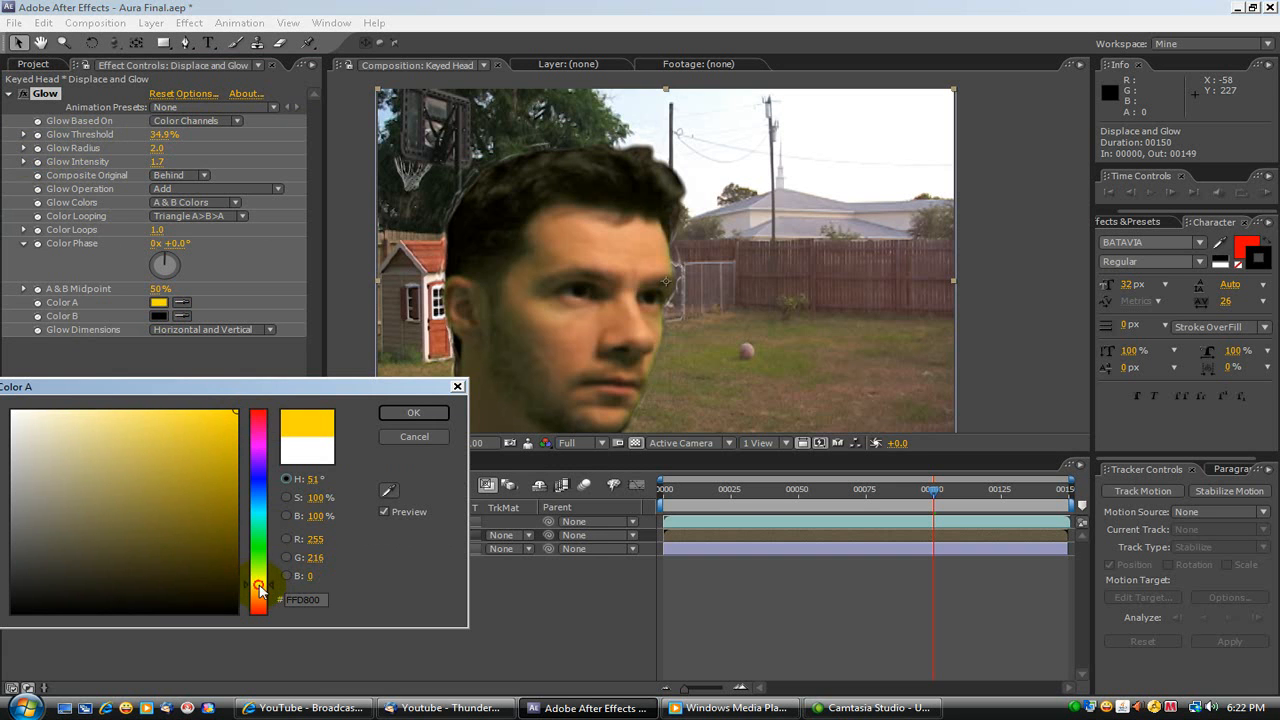
{"action": "left_click", "coordinate": [405, 412]}
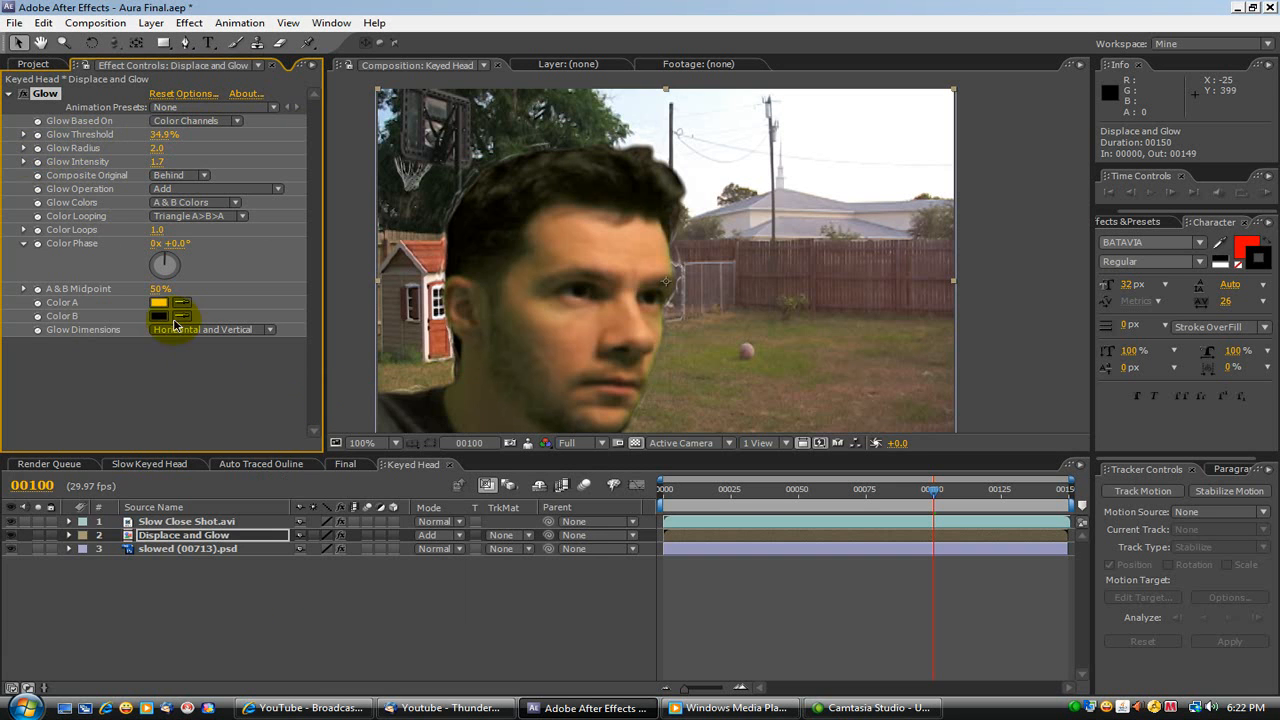
Make the glow's Color B dark red and set the A & B Midpoint to 49%.
{"action": "left_click", "coordinate": [157, 319]}
{"action": "mouse_move", "coordinate": [226, 508]}
{"action": "left_mouse_down"}
{"action": "mouse_move", "coordinate": [235, 483]}
{"action": "mouse_move", "coordinate": [240, 508]}
{"action": "left_mouse_up"}
{"action": "left_click", "coordinate": [405, 412]}
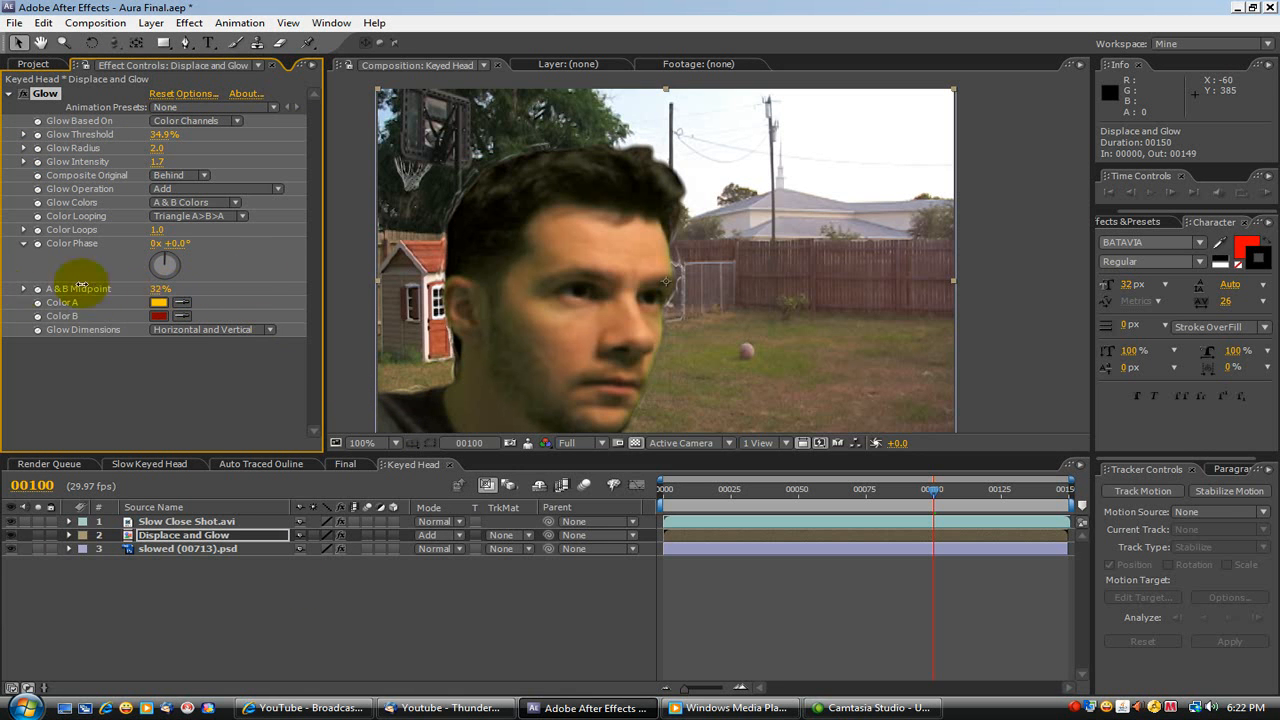
{"action": "left_click_drag", "start_coordinate": [205, 298], "coordinate": [158, 300]}
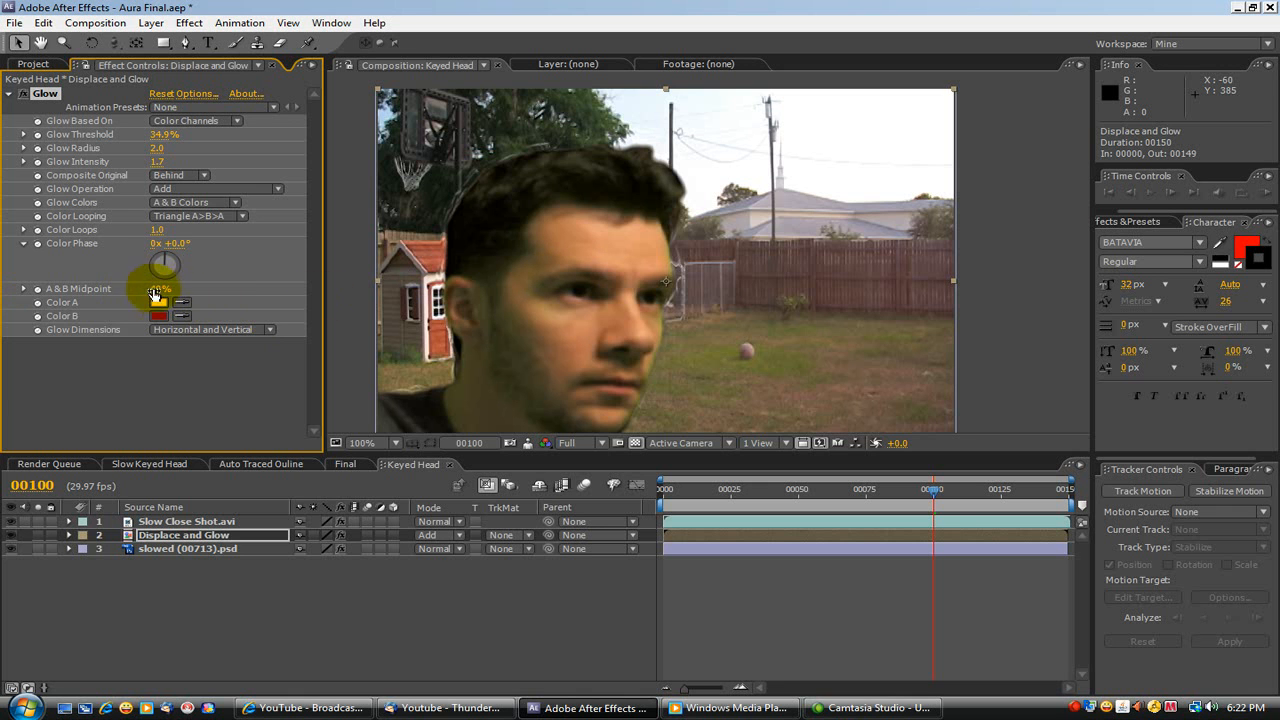
Set Glow Threshold to 3.1%, Radius to 3.0, Intensity to 1.3 and A & B Midpoint to 24%, checking frames 90 and 58.
{"action": "mouse_move", "coordinate": [930, 495]}
{"action": "left_mouse_down"}
{"action": "mouse_move", "coordinate": [843, 491]}
{"action": "mouse_move", "coordinate": [906, 491]}
{"action": "left_mouse_up"}
{"action": "left_click_drag", "start_coordinate": [156, 147], "coordinate": [102, 161]}
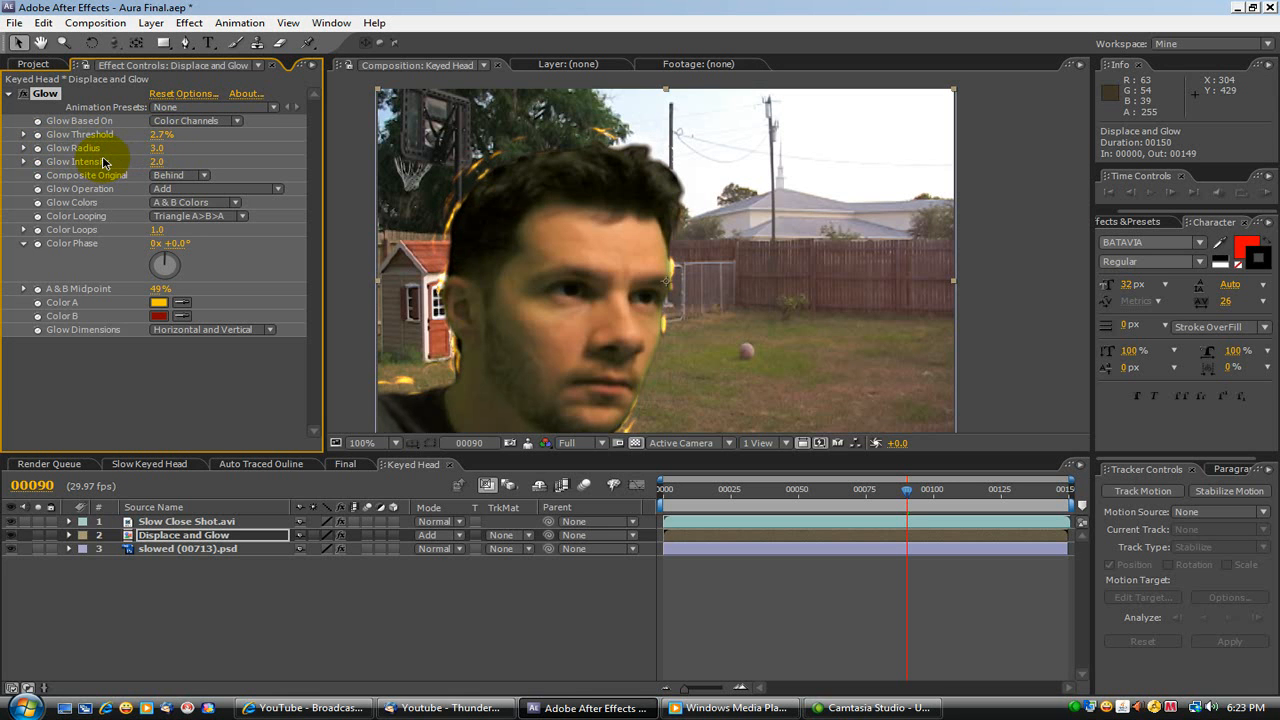
{"action": "left_click_drag", "start_coordinate": [155, 135], "coordinate": [104, 134]}
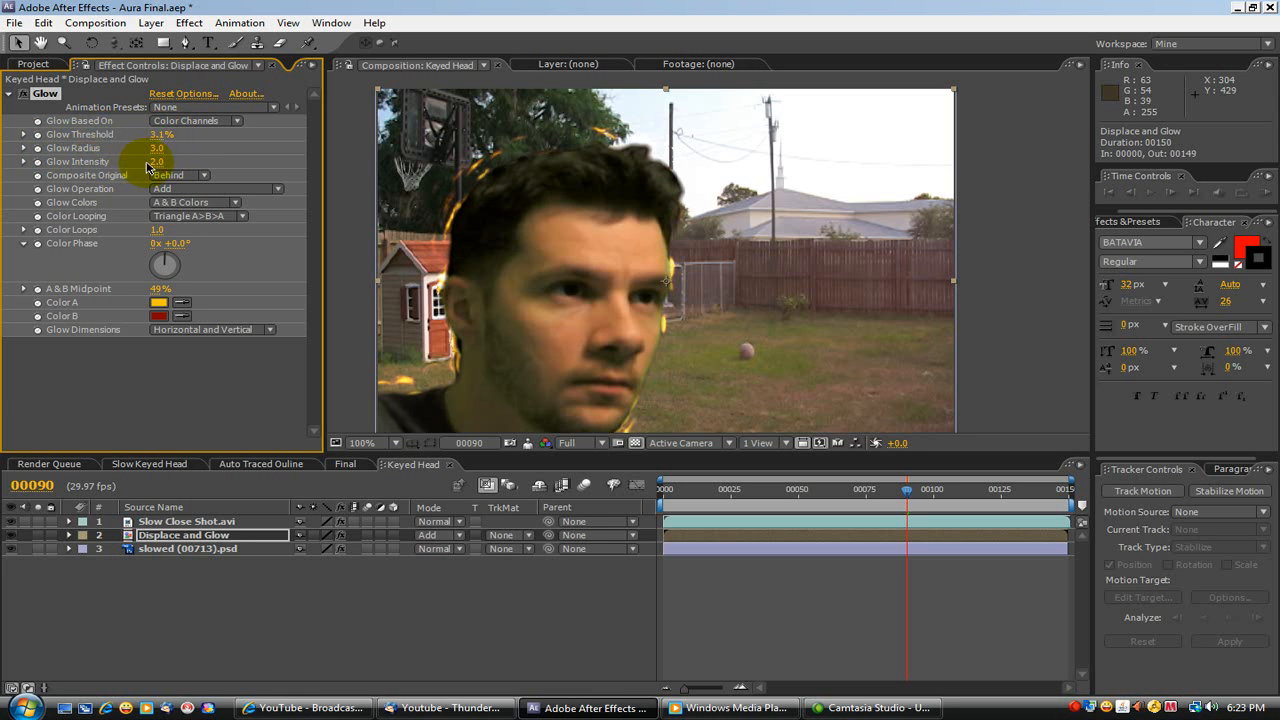
{"action": "left_click_drag", "start_coordinate": [157, 167], "coordinate": [129, 166]}
{"action": "left_click_drag", "start_coordinate": [904, 490], "coordinate": [822, 467]}
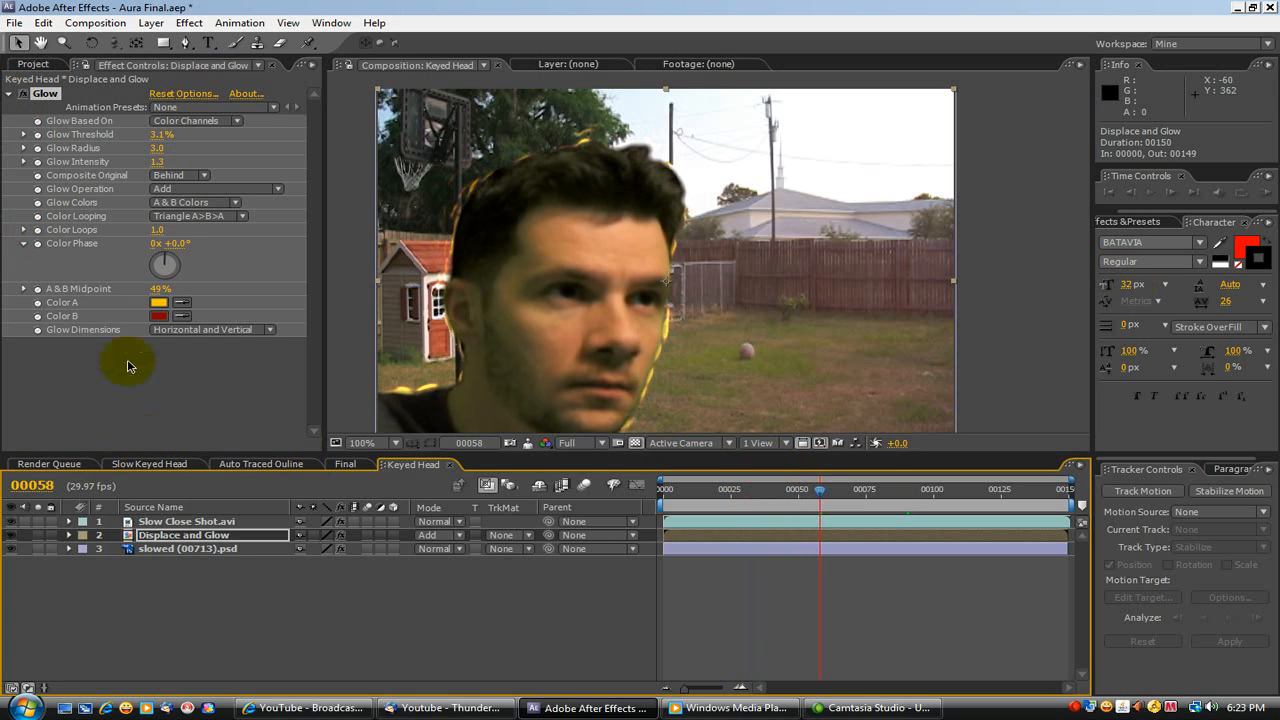
{"action": "left_click_drag", "start_coordinate": [157, 290], "coordinate": [303, 334]}
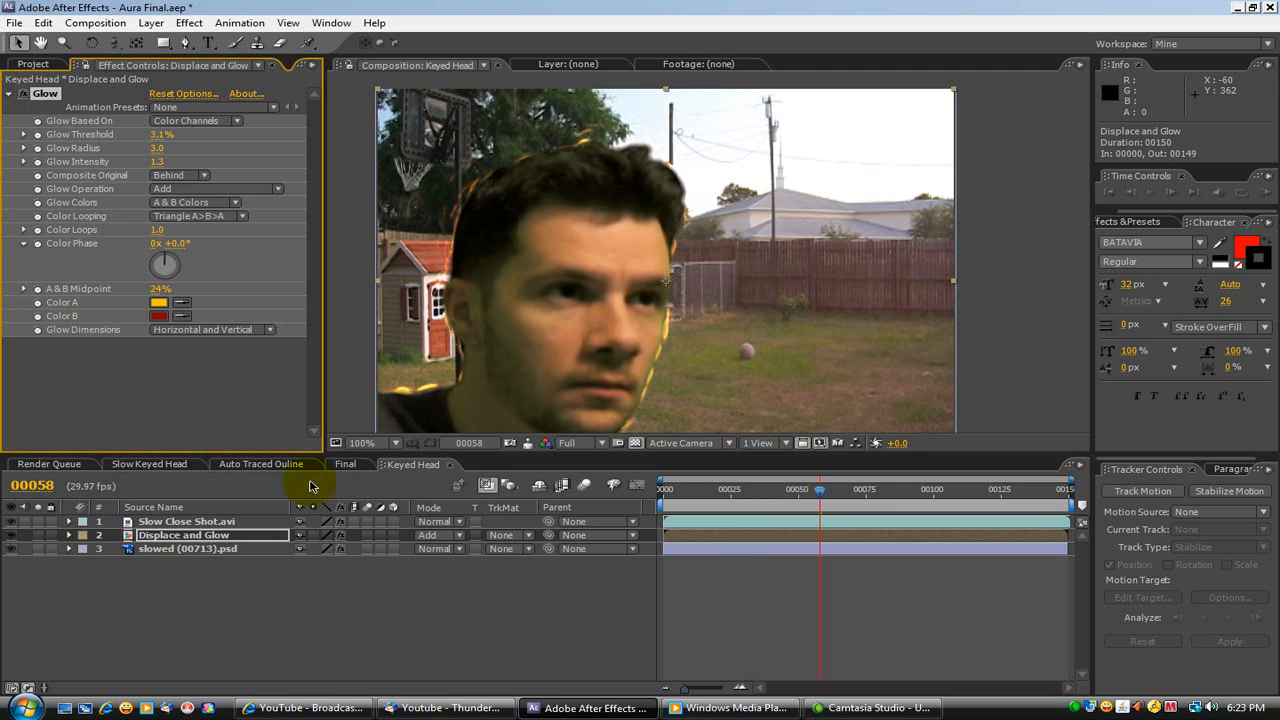
Inside the Displace and Glow composition, set the CC Particle Systems II Birth Rate of the auto-traced layer to 305.4.
{"action": "left_click", "coordinate": [169, 541]}
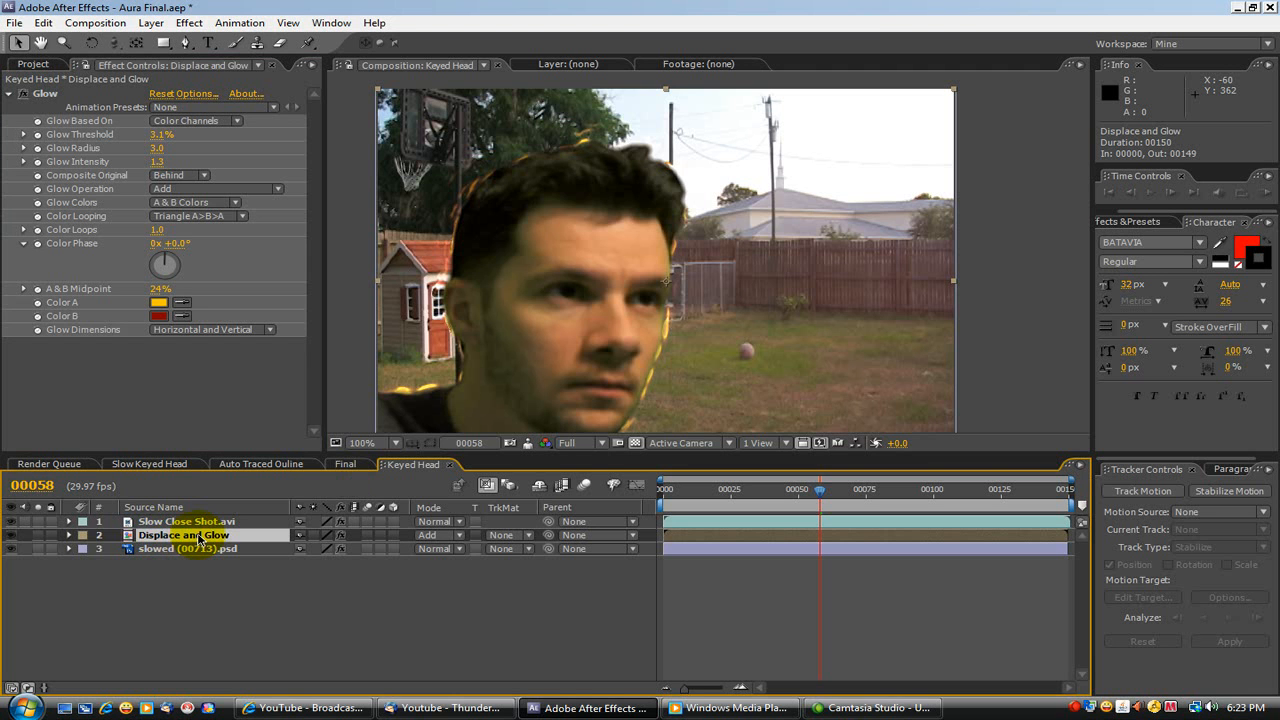
{"action": "double_click", "coordinate": [198, 537]}
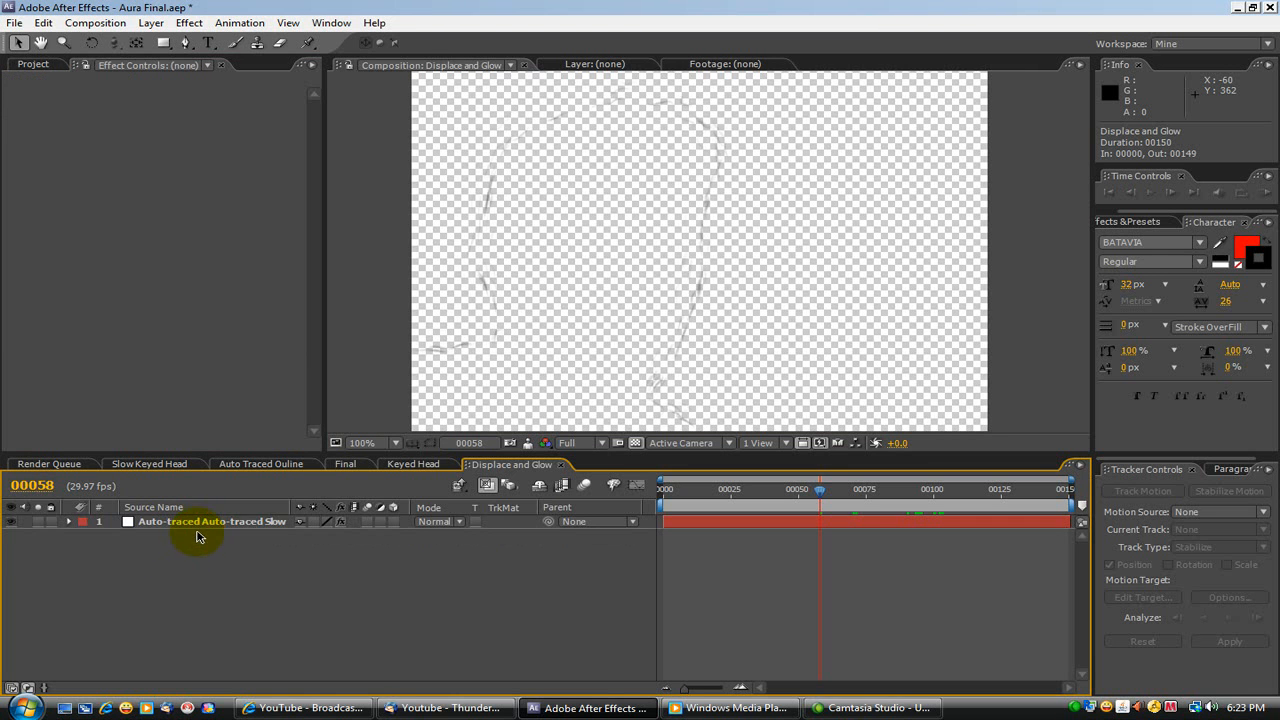
{"action": "left_click", "coordinate": [196, 522]}
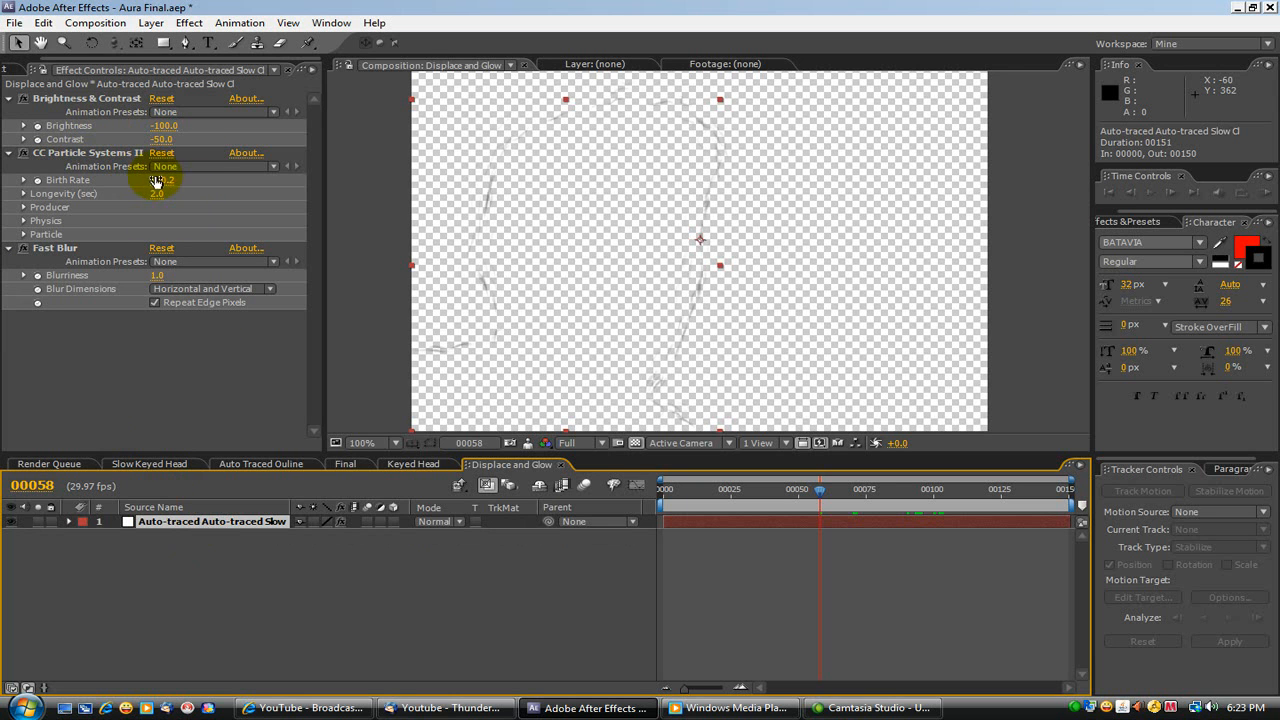
{"action": "left_click_drag", "start_coordinate": [158, 180], "coordinate": [355, 197]}
{"action": "left_click_drag", "start_coordinate": [157, 183], "coordinate": [1094, 214]}
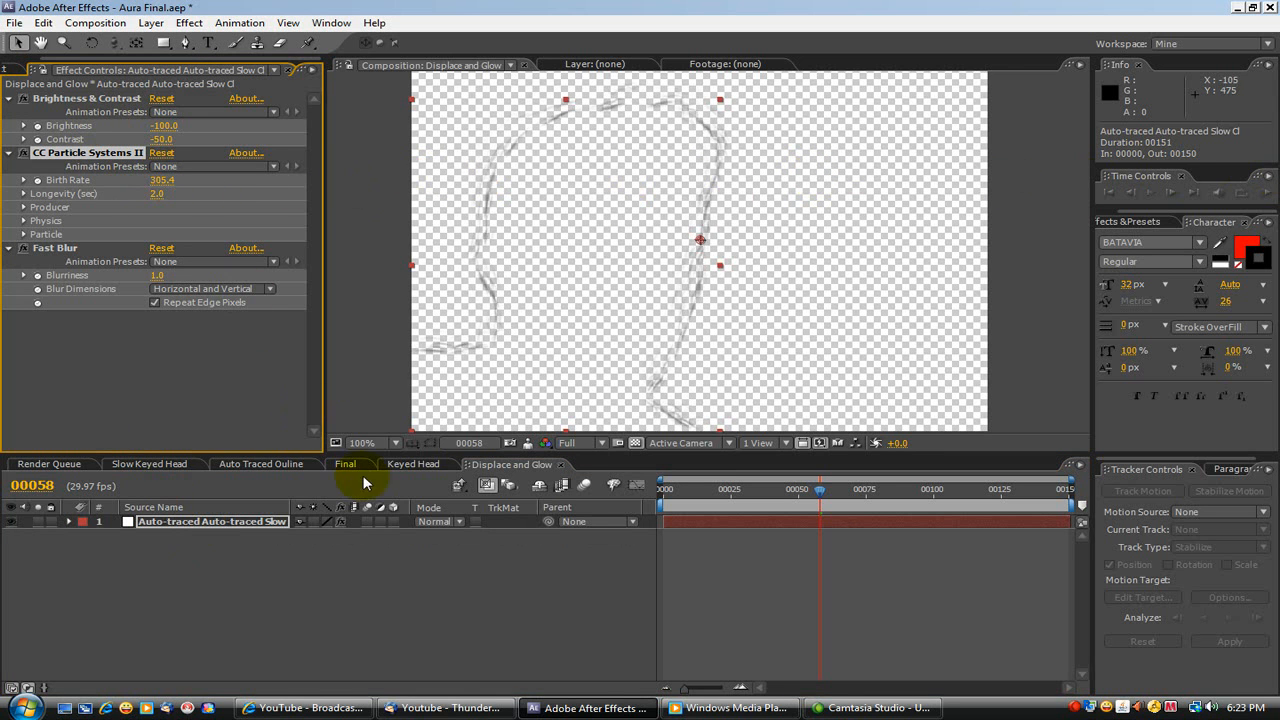
In the Keyed Head composition at frame 78, set Glow Threshold to 0%, Radius to 8.0, Intensity to 1.8 and A & B Midpoint to 99%.
{"action": "left_click", "coordinate": [413, 464]}
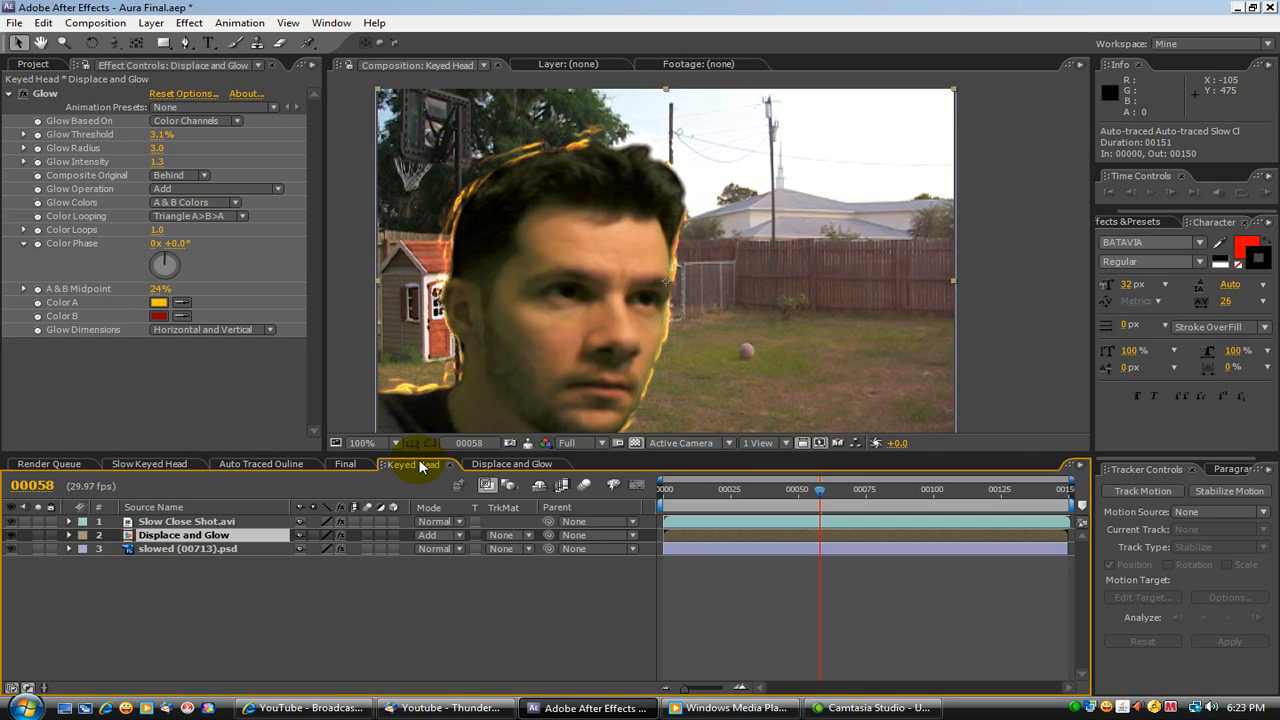
{"action": "left_click_drag", "start_coordinate": [818, 489], "coordinate": [872, 490]}
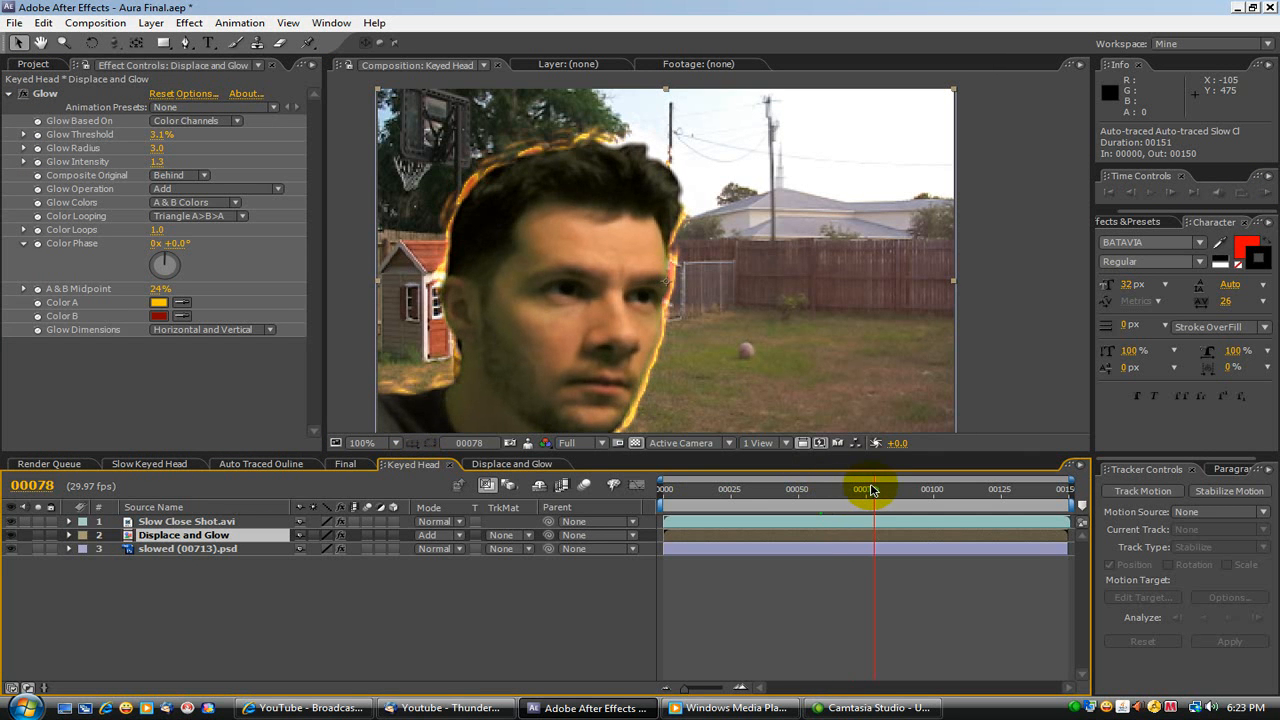
{"action": "mouse_move", "coordinate": [160, 153]}
{"action": "left_mouse_down"}
{"action": "mouse_move", "coordinate": [216, 163]}
{"action": "mouse_move", "coordinate": [197, 161]}
{"action": "mouse_move", "coordinate": [198, 141]}
{"action": "mouse_move", "coordinate": [156, 148]}
{"action": "left_mouse_up"}
{"action": "left_click", "coordinate": [158, 162]}
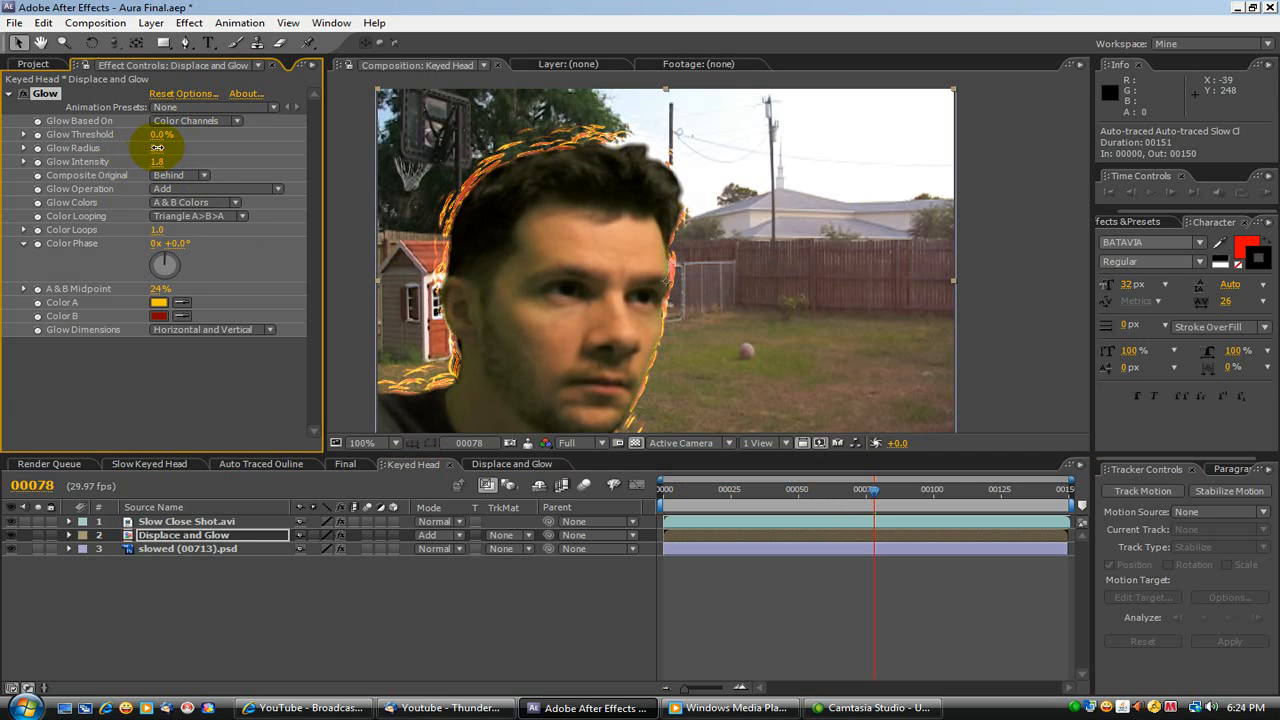
{"action": "left_click_drag", "start_coordinate": [157, 292], "coordinate": [813, 292]}
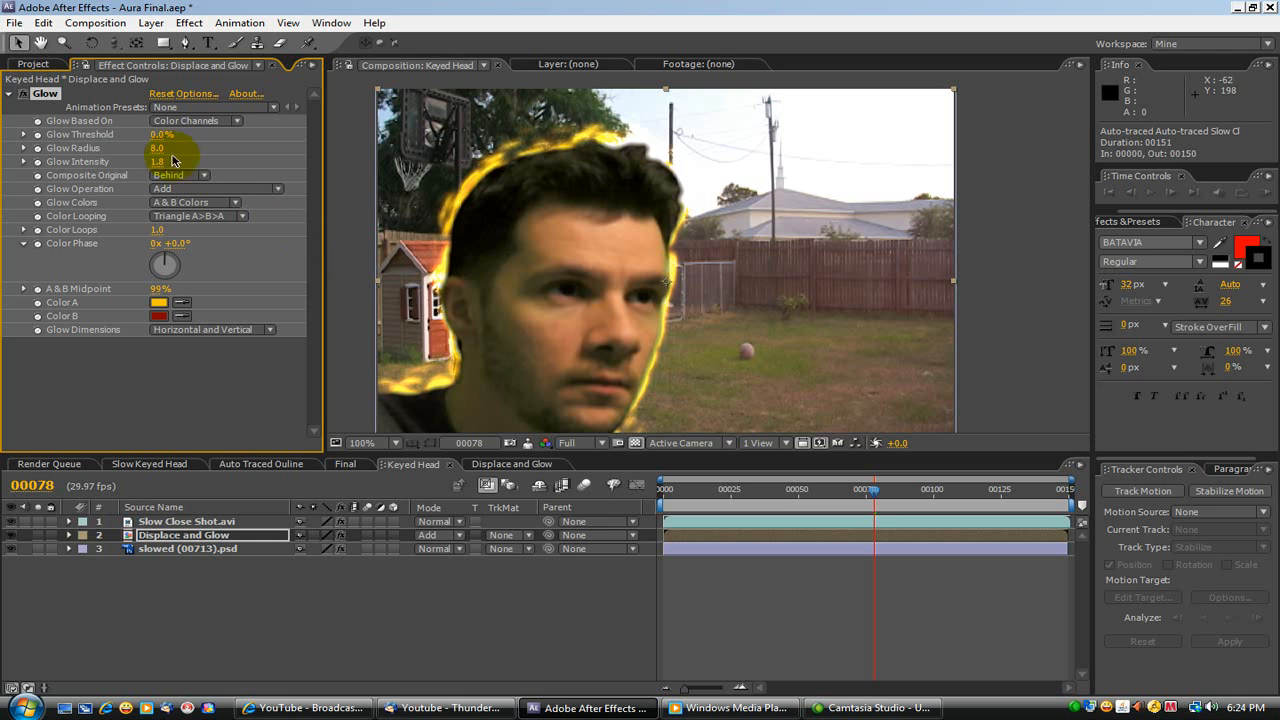
Set the Glow Threshold to 7.5%, Glow Radius to 5.0 and Glow Intensity to 2.0, and check the aura at frame 95.
{"action": "mouse_move", "coordinate": [157, 150]}
{"action": "left_mouse_down"}
{"action": "mouse_move", "coordinate": [162, 132]}
{"action": "mouse_move", "coordinate": [152, 143]}
{"action": "left_mouse_up"}
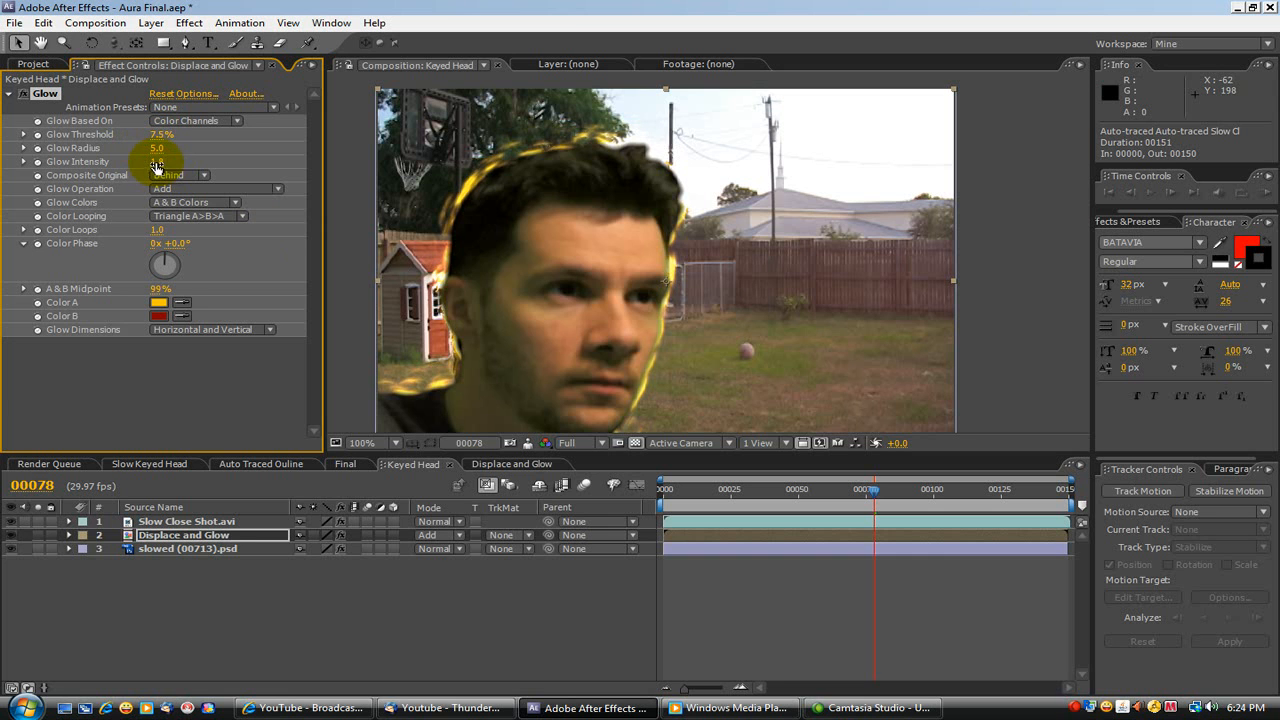
{"action": "left_click_drag", "start_coordinate": [126, 162], "coordinate": [172, 170]}
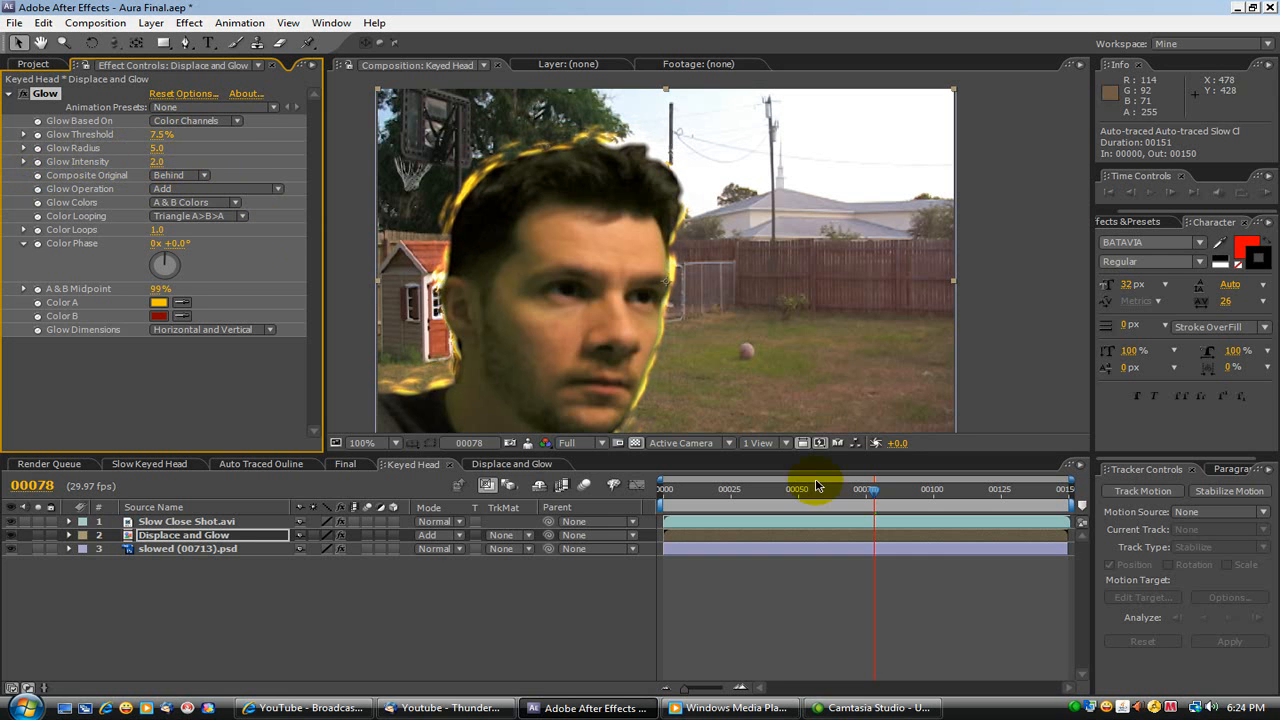
{"action": "left_click_drag", "start_coordinate": [876, 492], "coordinate": [922, 464]}
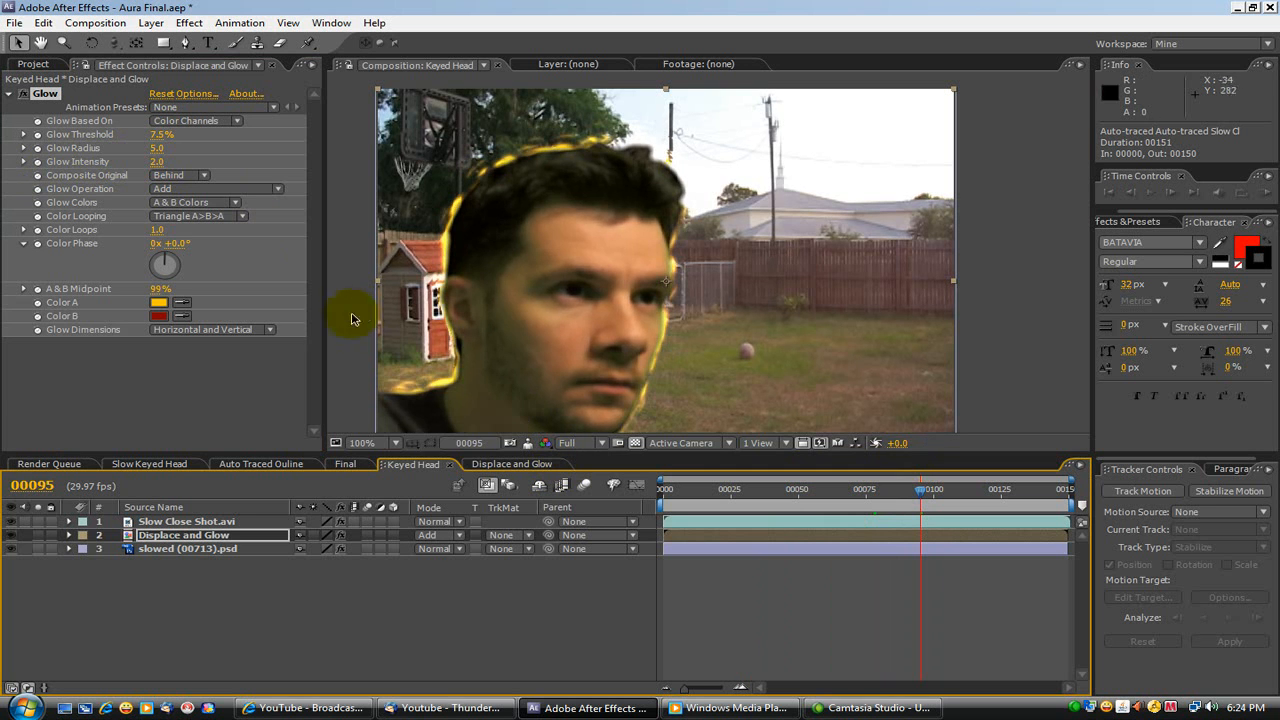
In the Displace and Glow composition, set the auto-traced layer's Brightness & Contrast Contrast value to -7.0.
{"action": "left_click", "coordinate": [510, 464]}
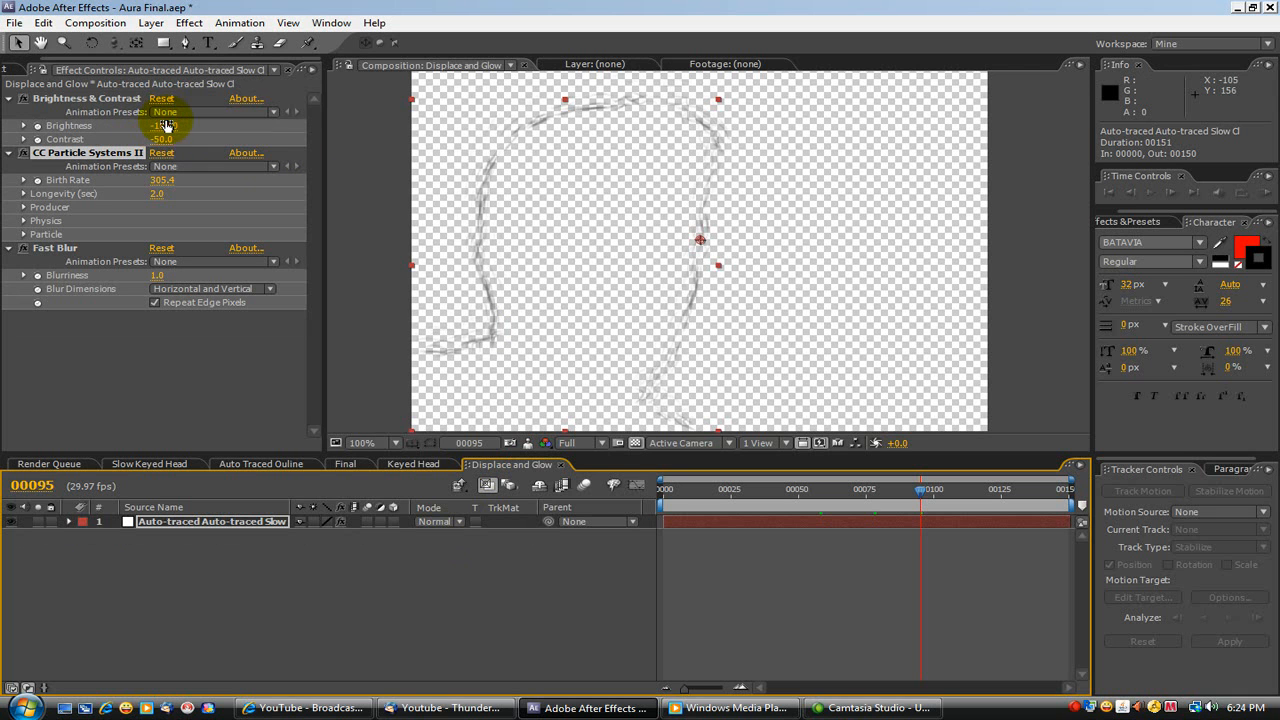
{"action": "left_click_drag", "start_coordinate": [162, 138], "coordinate": [86, 126]}
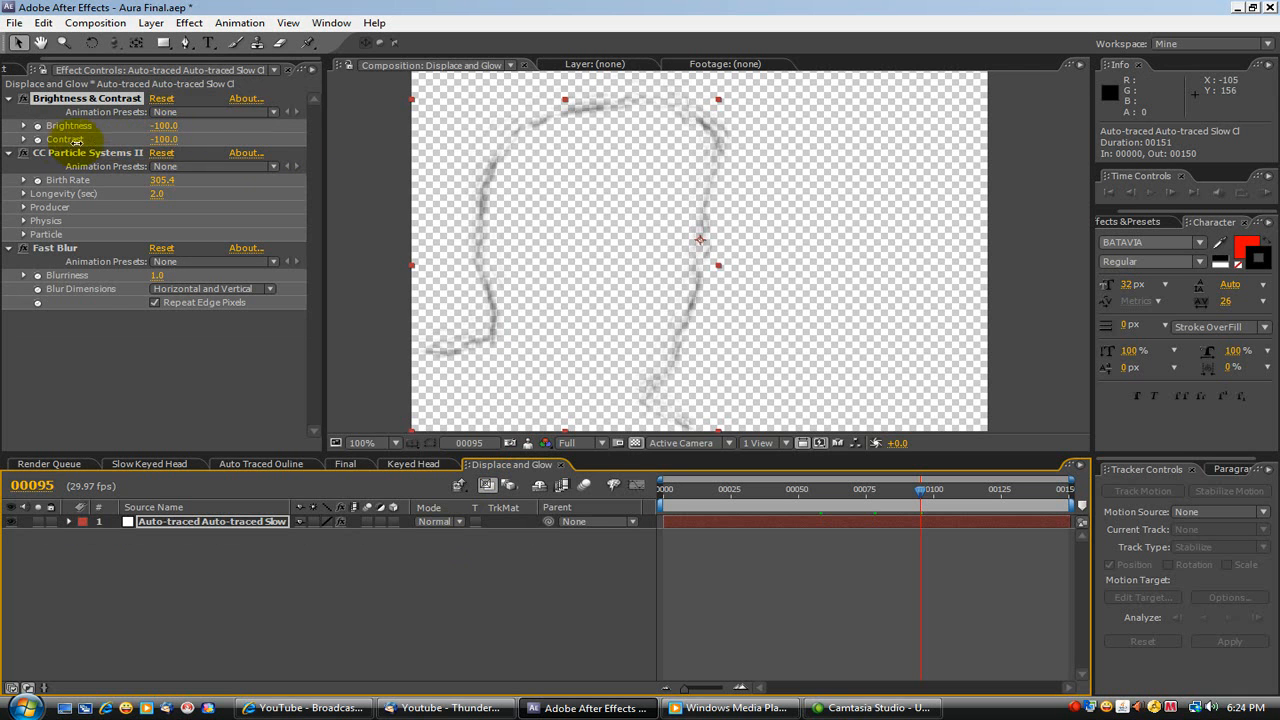
{"action": "left_click_drag", "start_coordinate": [350, 170], "coordinate": [209, 166]}
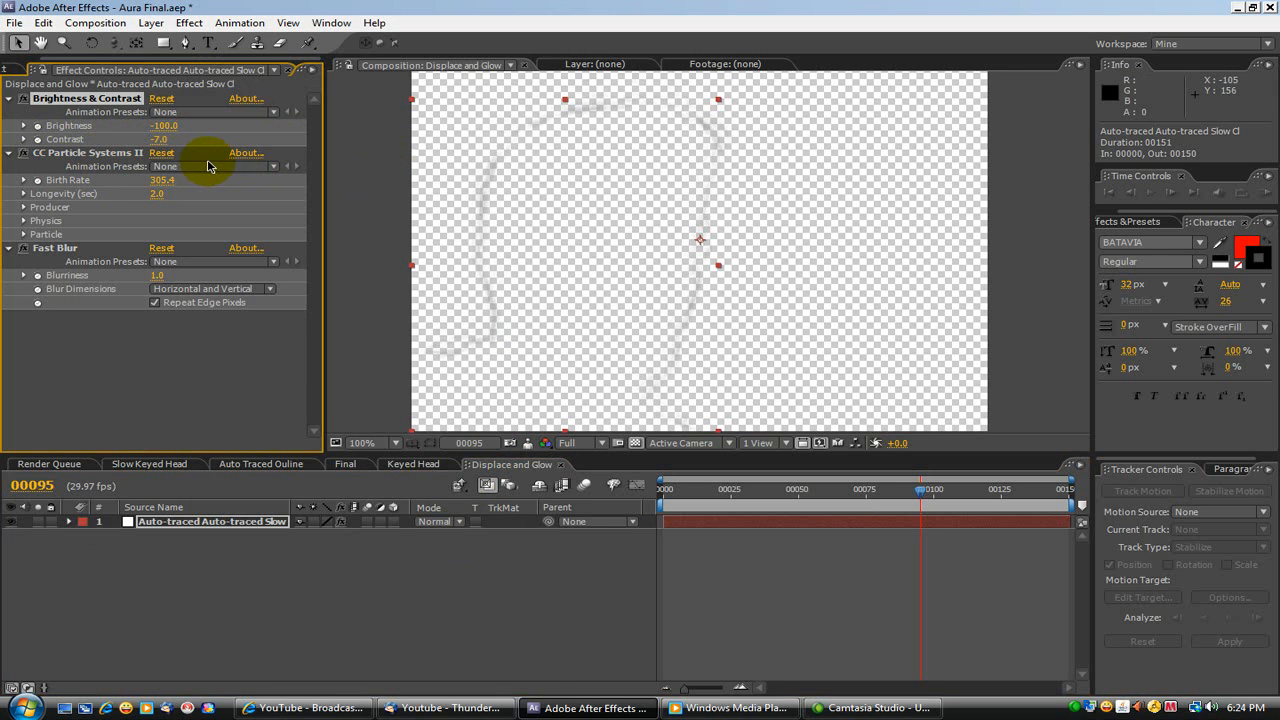